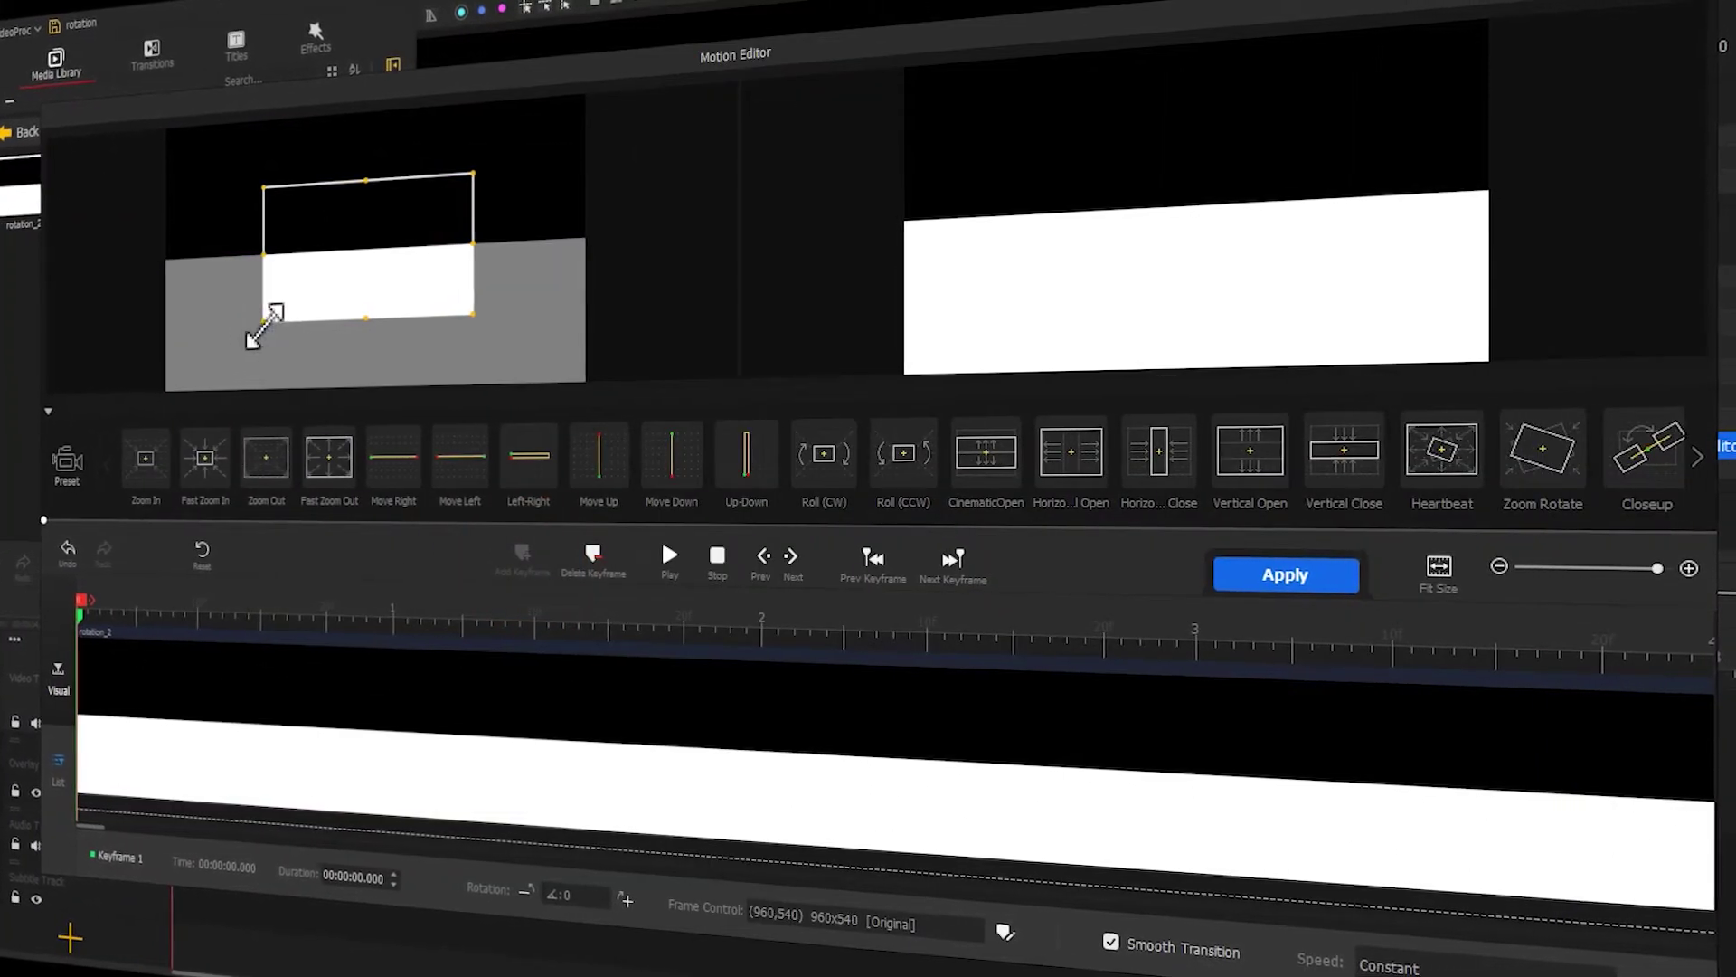
Step: Shrink the motion-editor frame to 826x464 and scrub to about one second into the clip
{"action": "left_click_drag", "start_coordinate": [264, 323], "coordinate": [324, 271]}
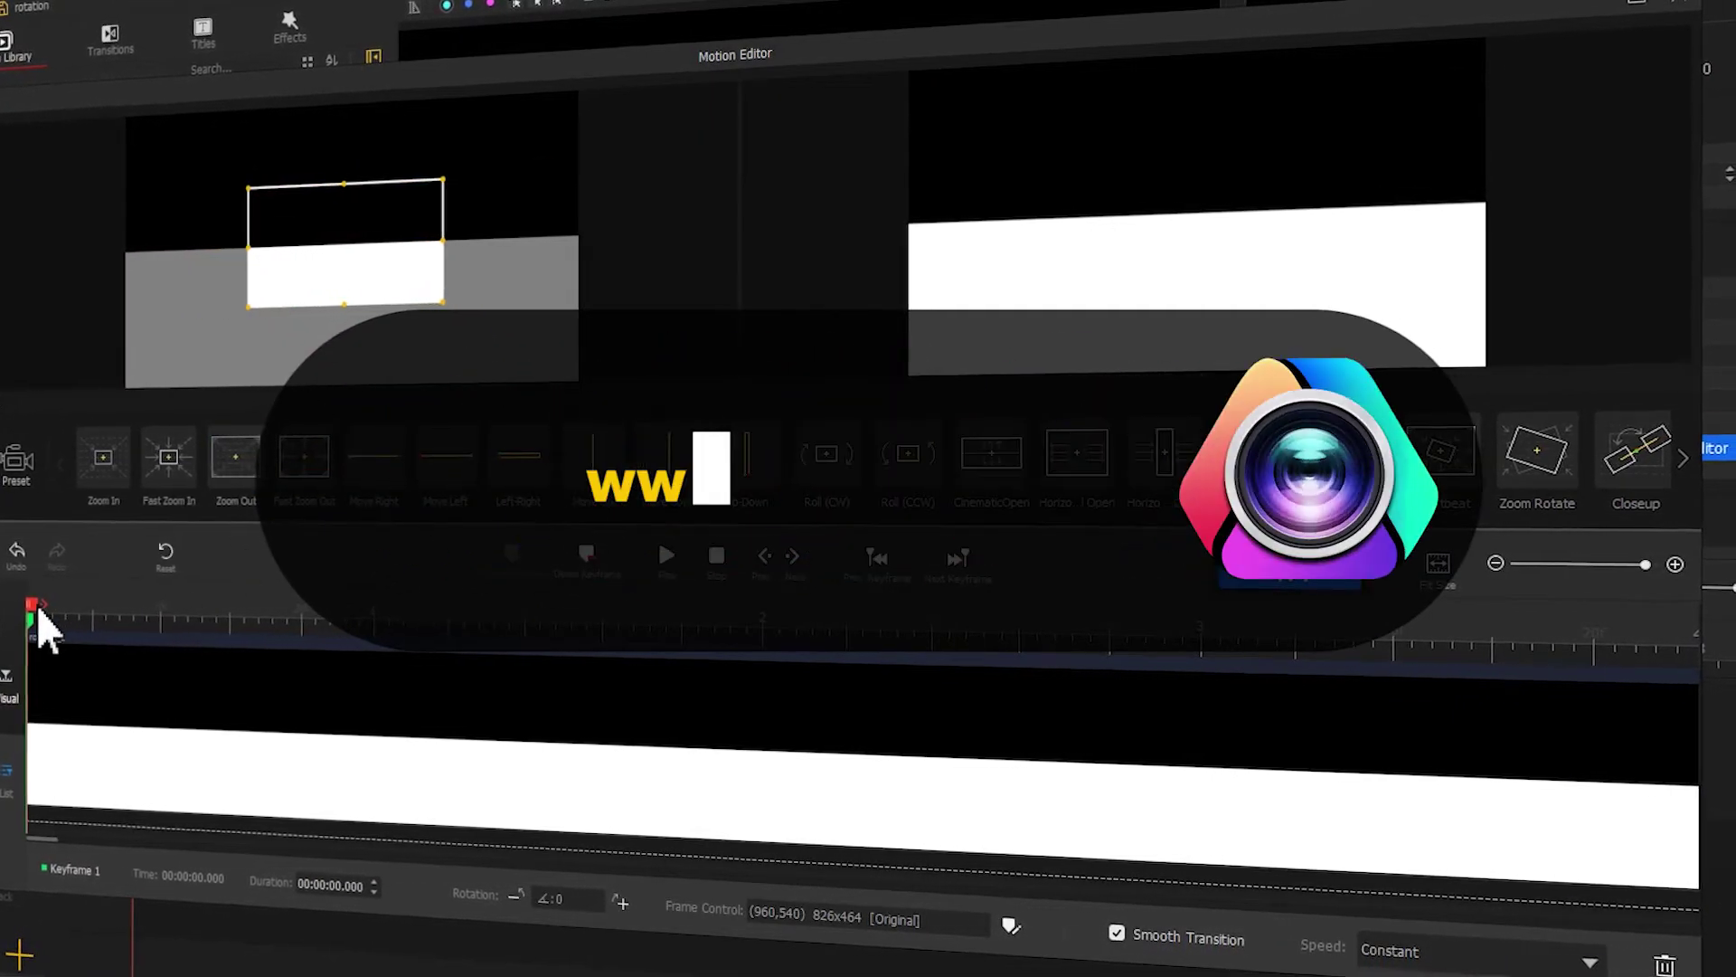
{"action": "left_click_drag", "start_coordinate": [36, 610], "coordinate": [380, 624]}
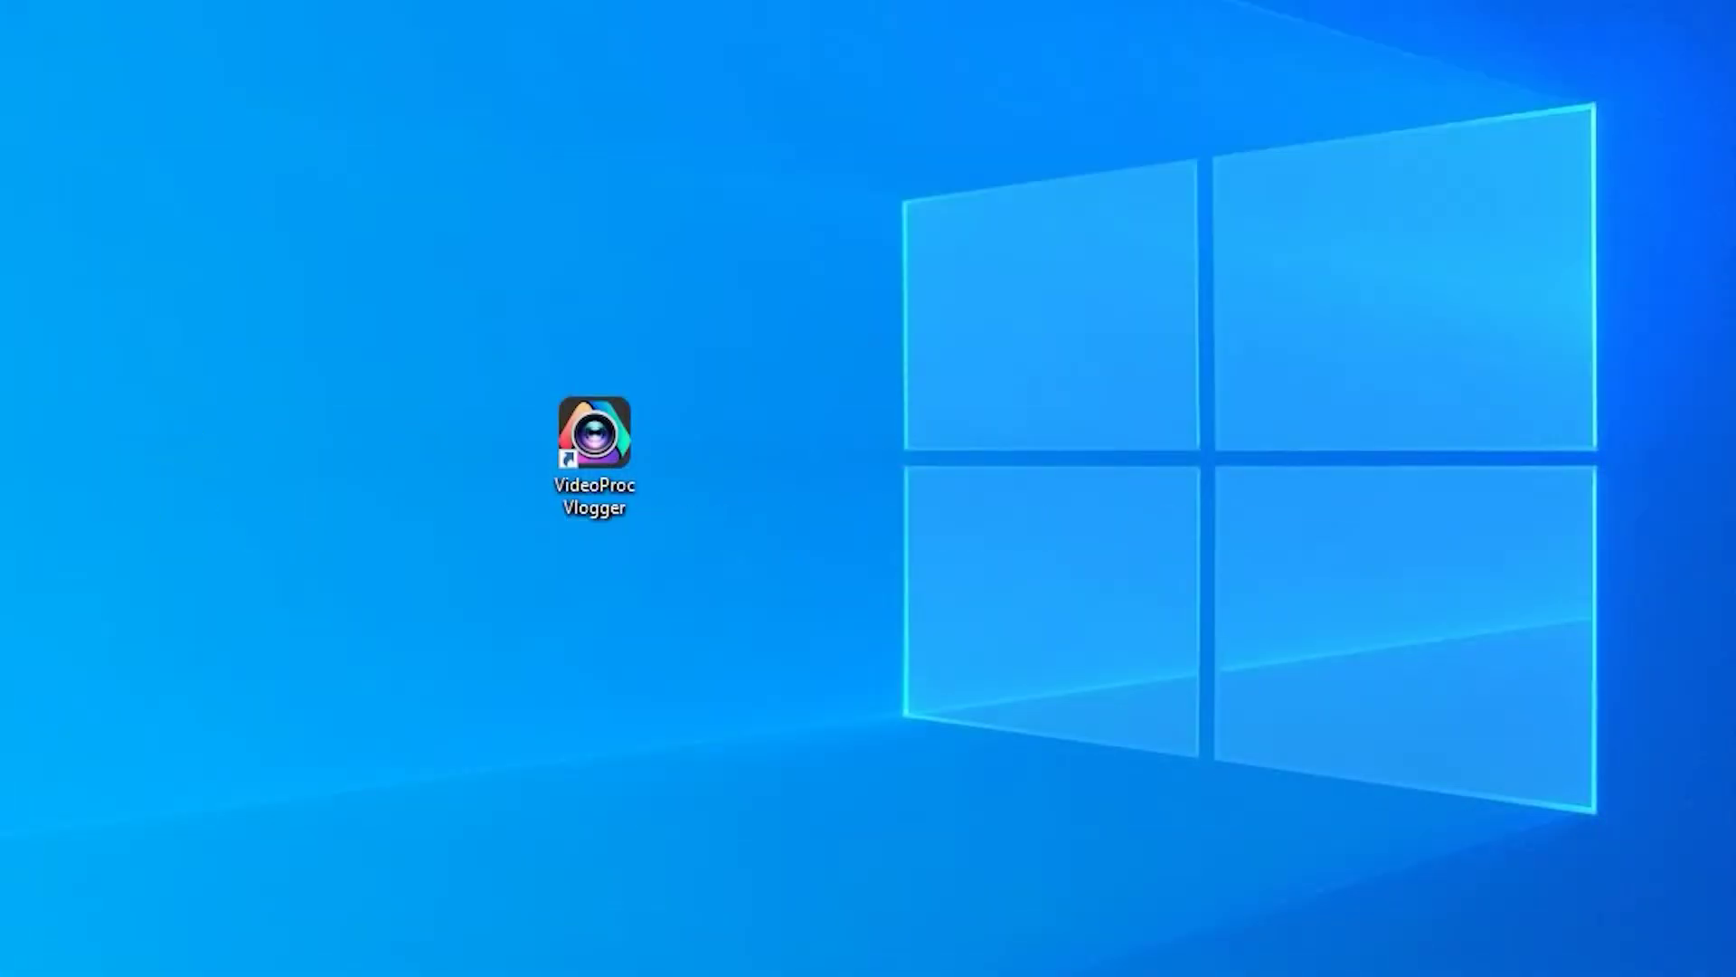
Step: Launch VideoProc Vlogger and create a new project named 'rotation'
{"action": "left_click", "coordinate": [631, 432]}
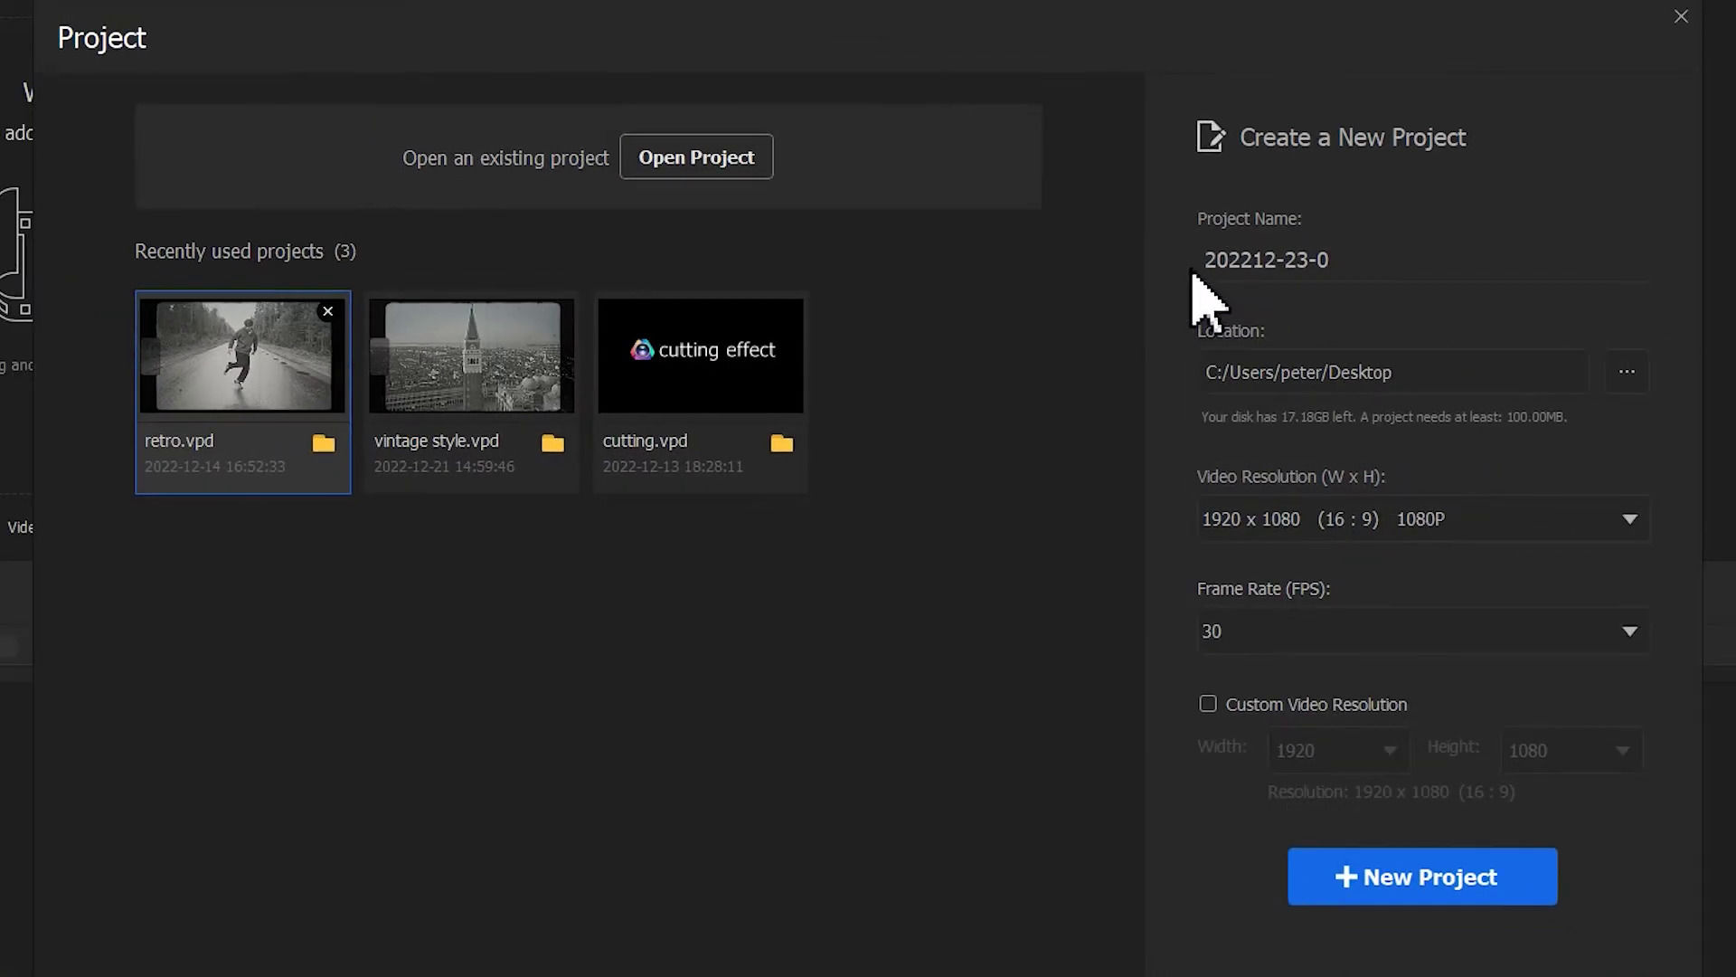
{"action": "left_click", "coordinate": [1344, 263]}
{"action": "type", "text": "rotation"}
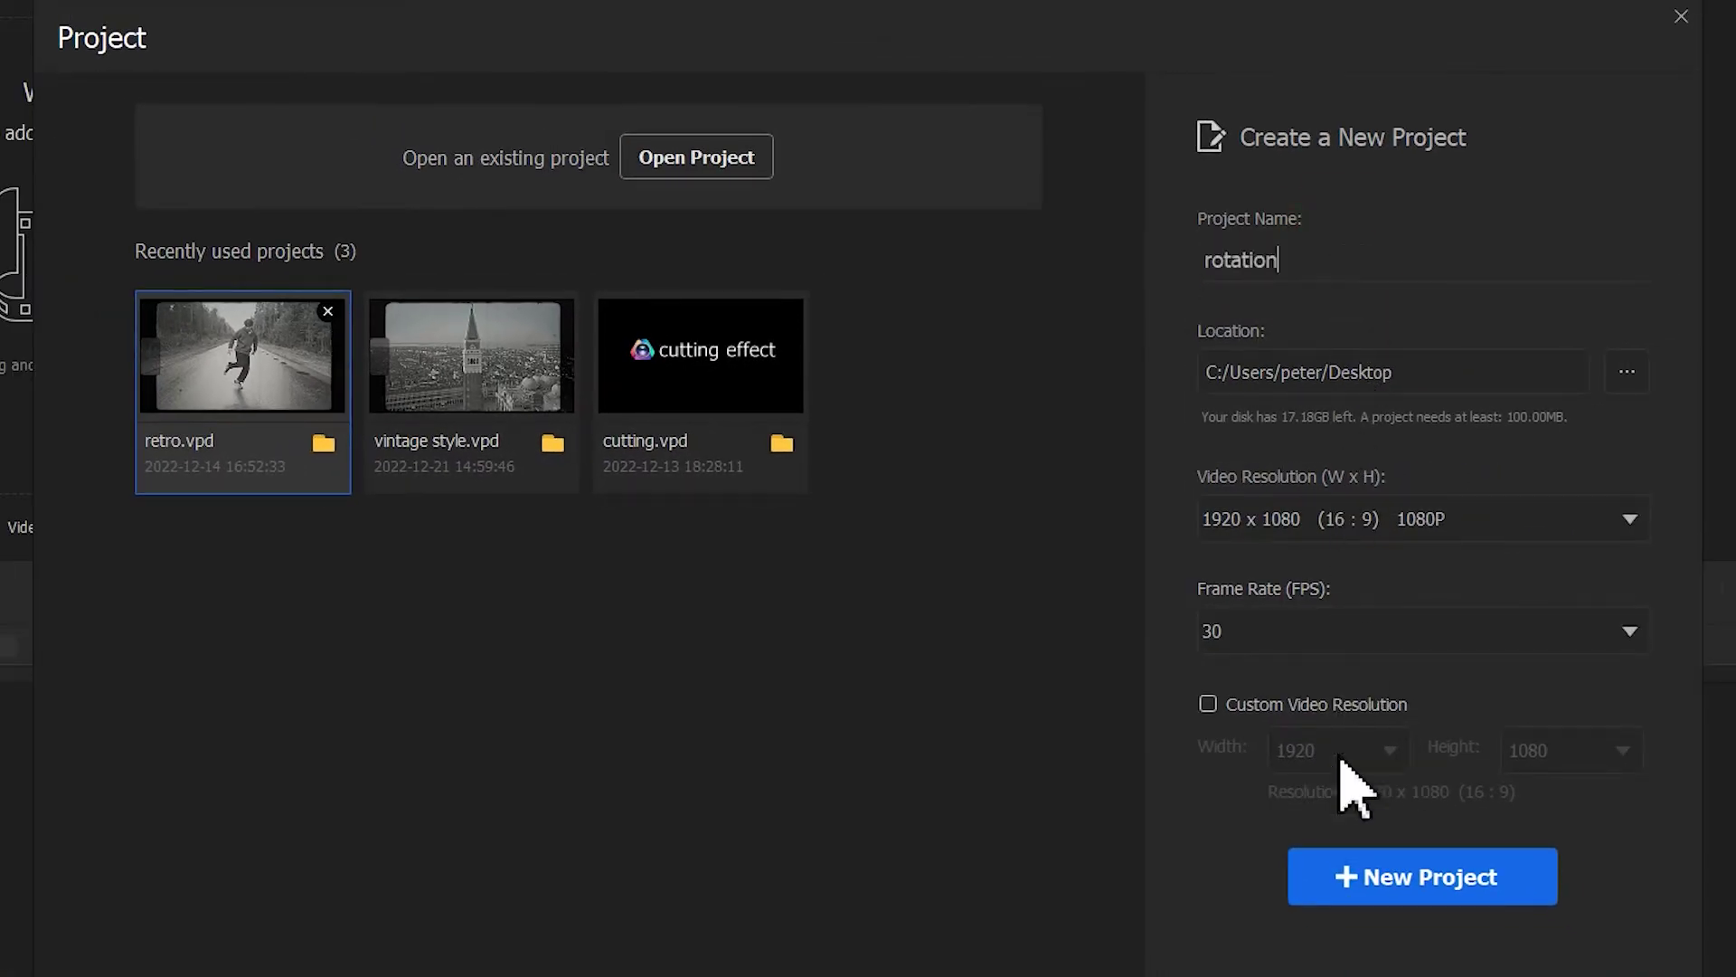
{"action": "left_click", "coordinate": [1368, 874]}
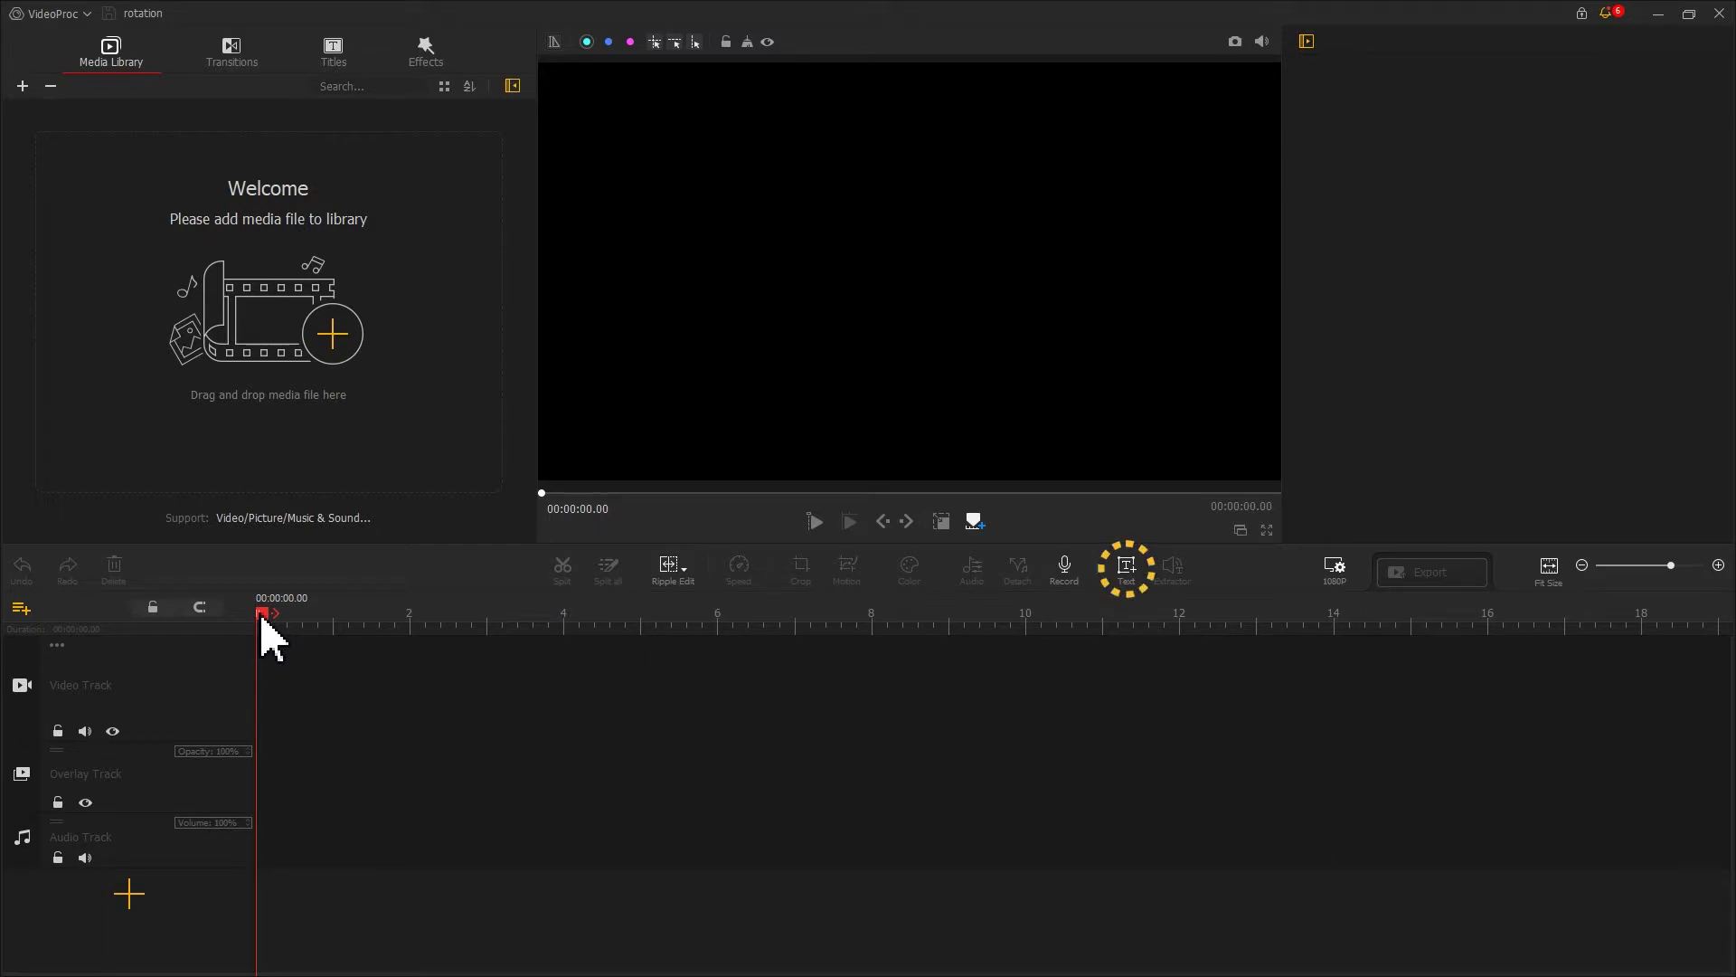
Step: Add a text clip to the timeline and clear its default 'Text Here' wording
{"action": "left_click", "coordinate": [1127, 568]}
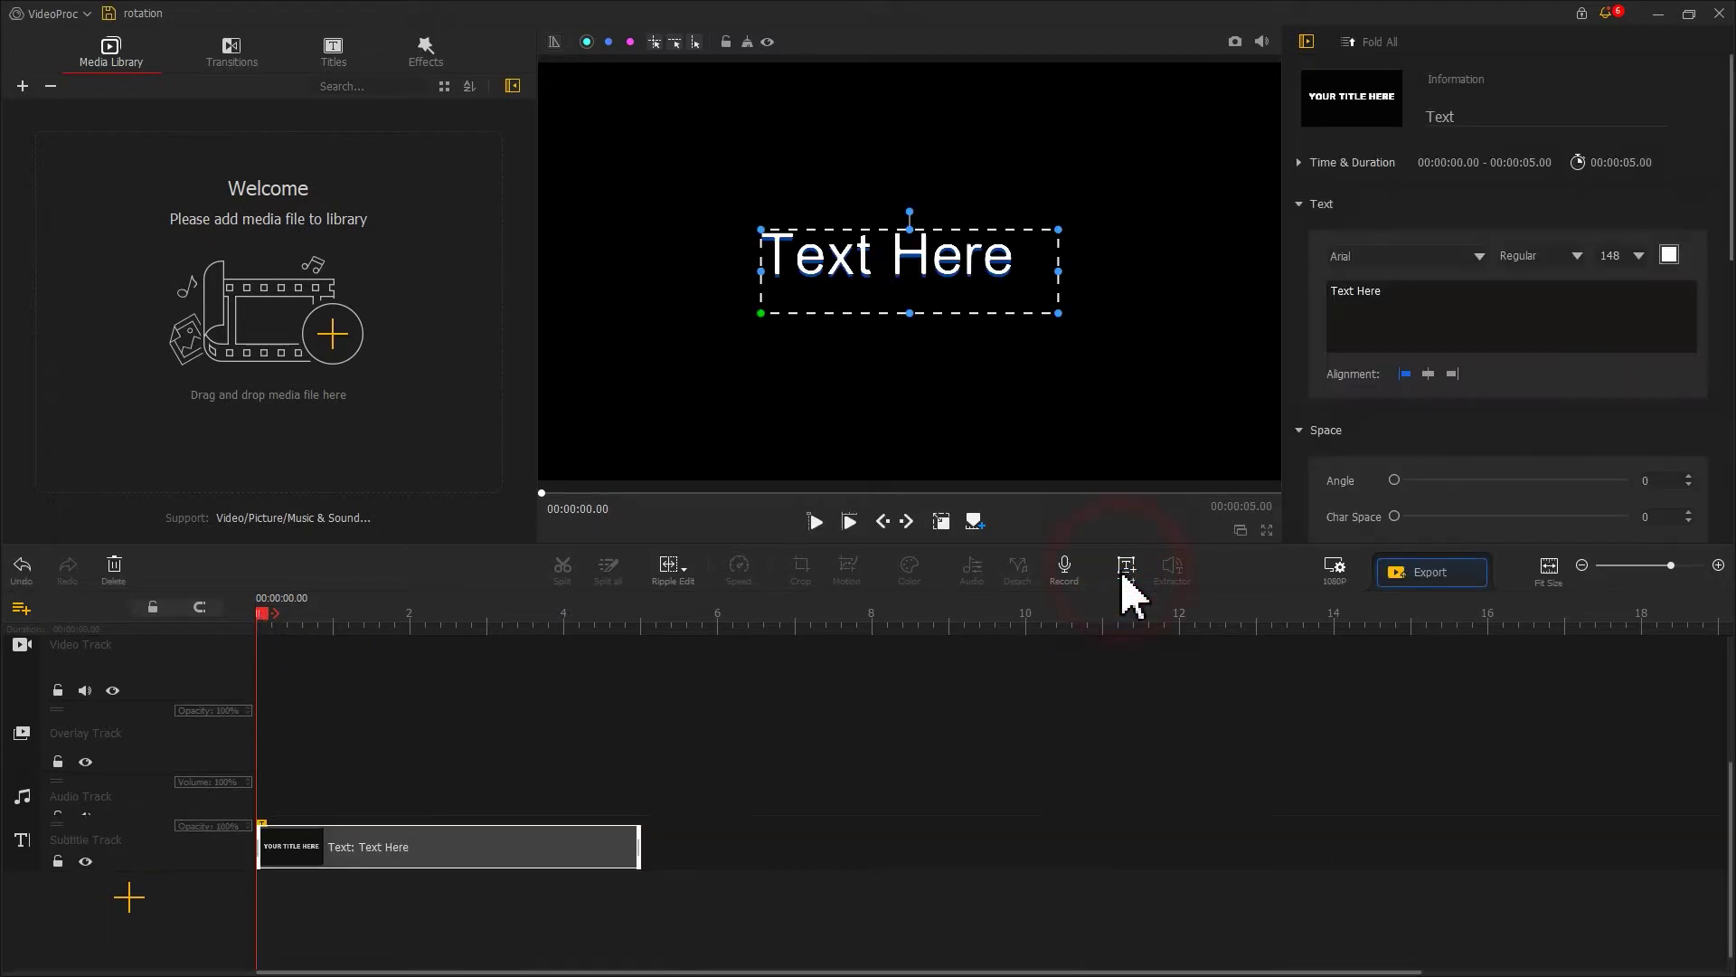
{"action": "left_click", "coordinate": [1402, 301]}
{"action": "key", "text": "ctrl+a"}
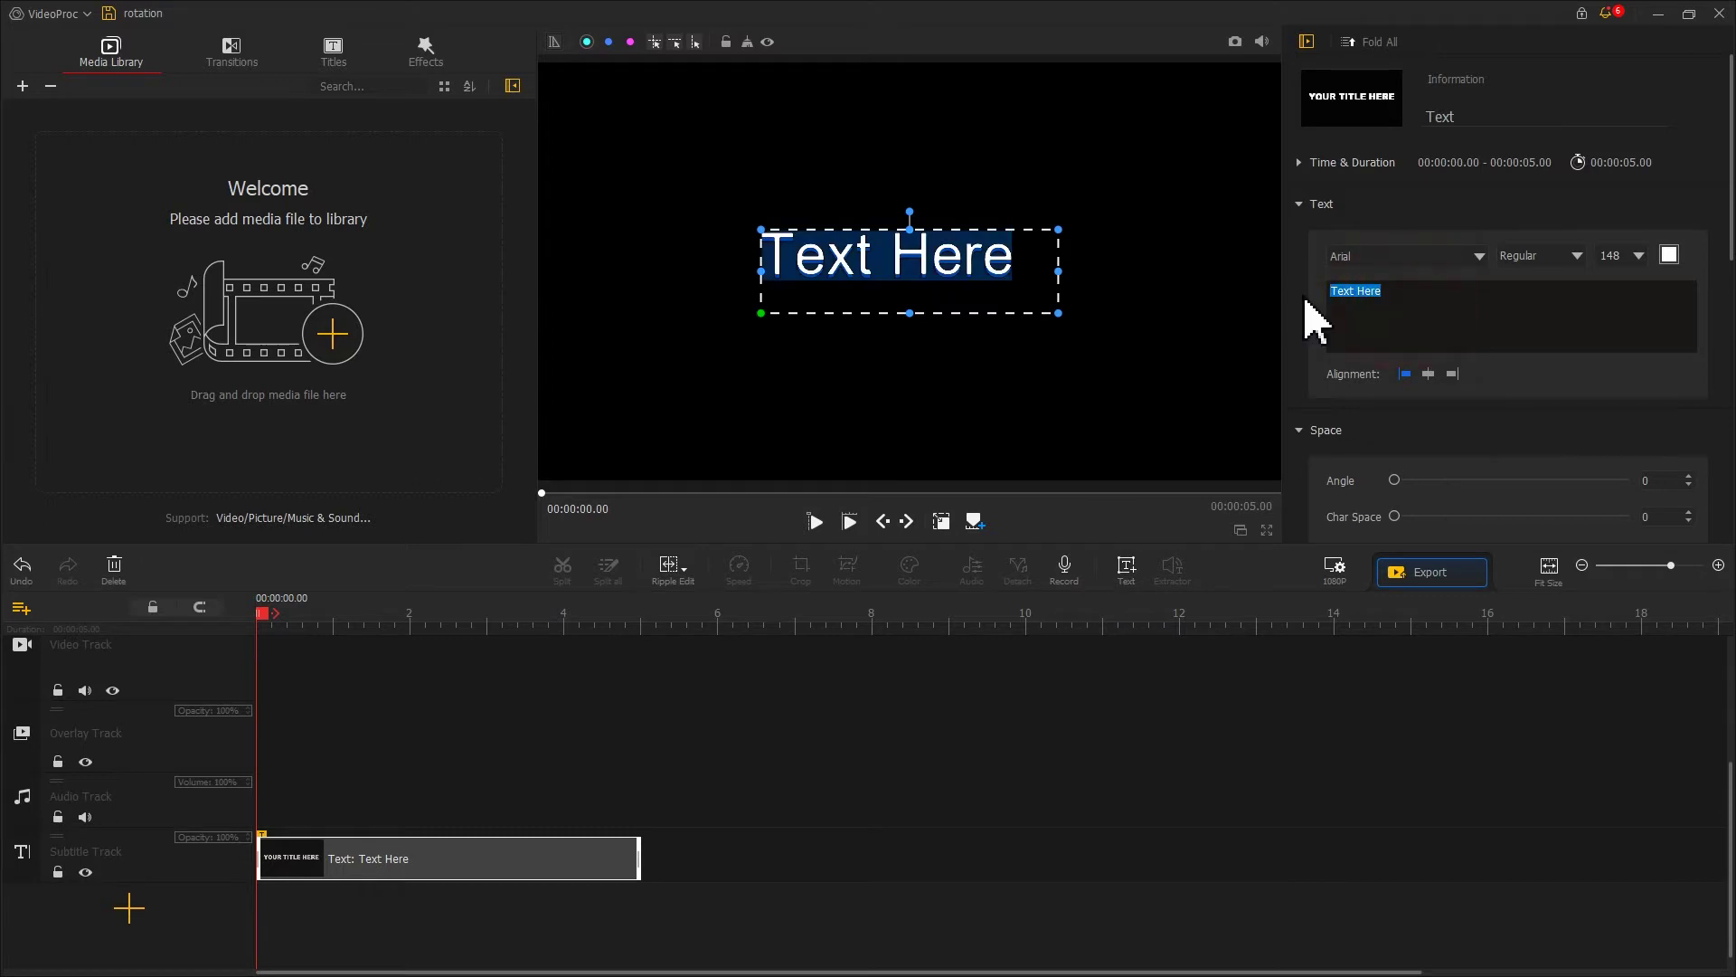
{"action": "key", "text": "BackSpace"}
{"action": "left_click", "coordinate": [938, 519]}
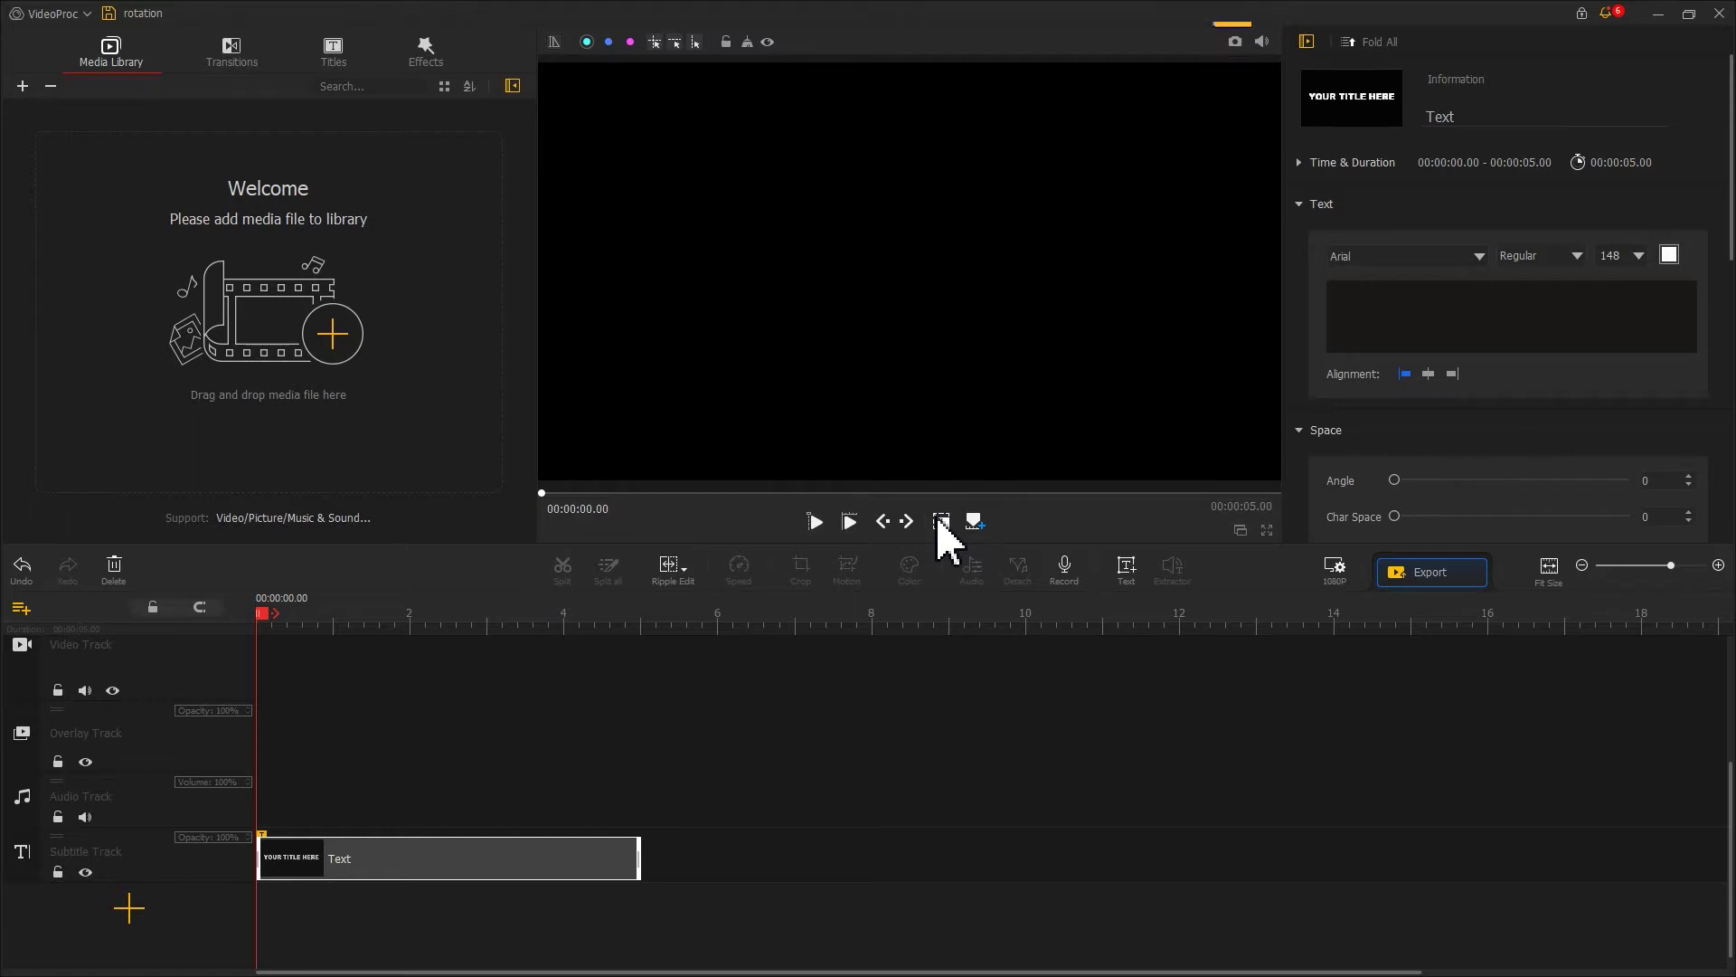
Step: Save a snapshot of the black frame as rotation.png
{"action": "left_click", "coordinate": [1235, 43]}
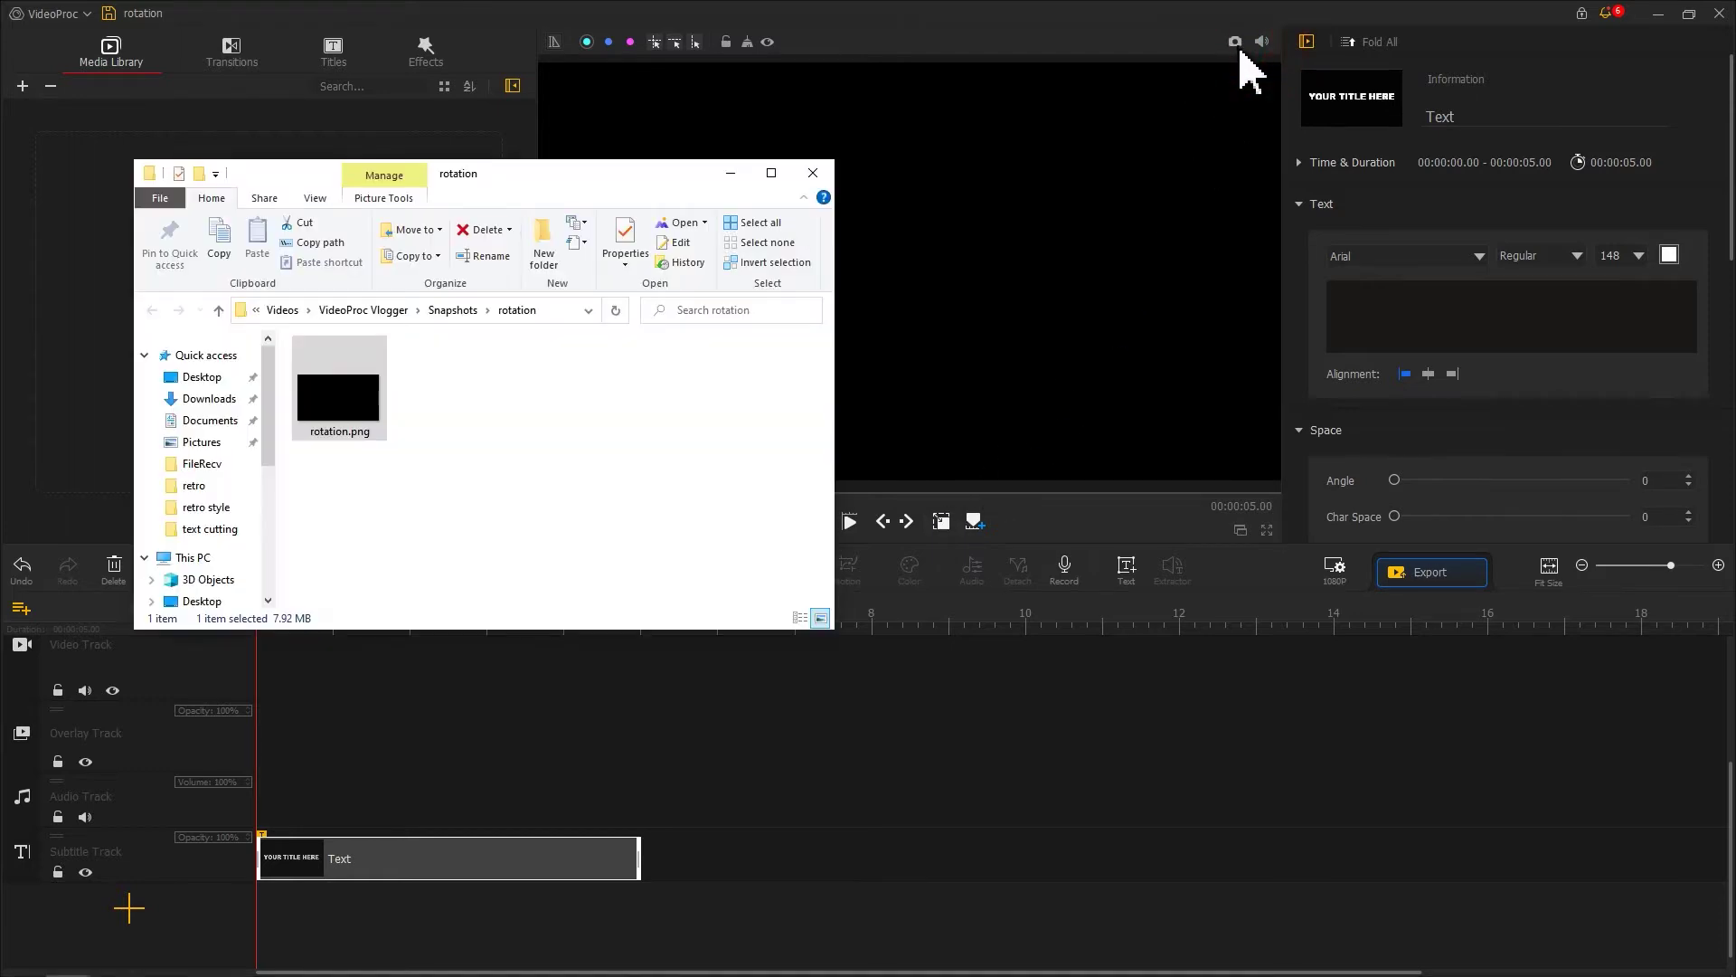
{"action": "left_click_drag", "start_coordinate": [617, 171], "coordinate": [1031, 83]}
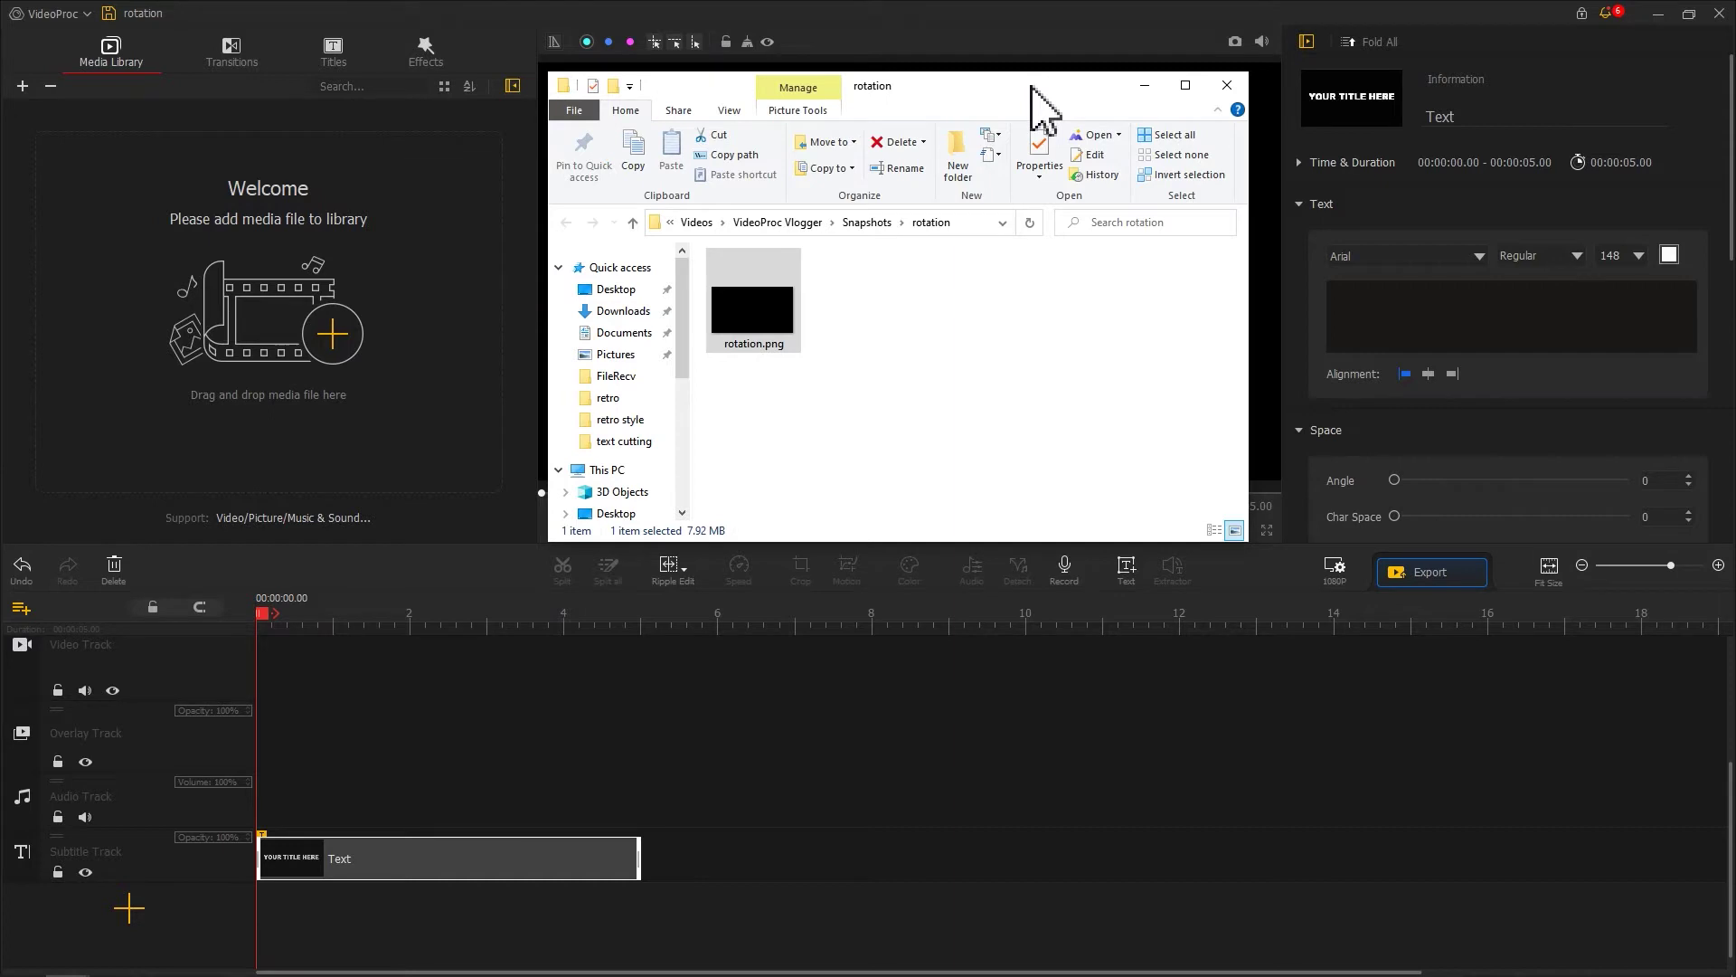
{"action": "left_click", "coordinate": [1049, 19]}
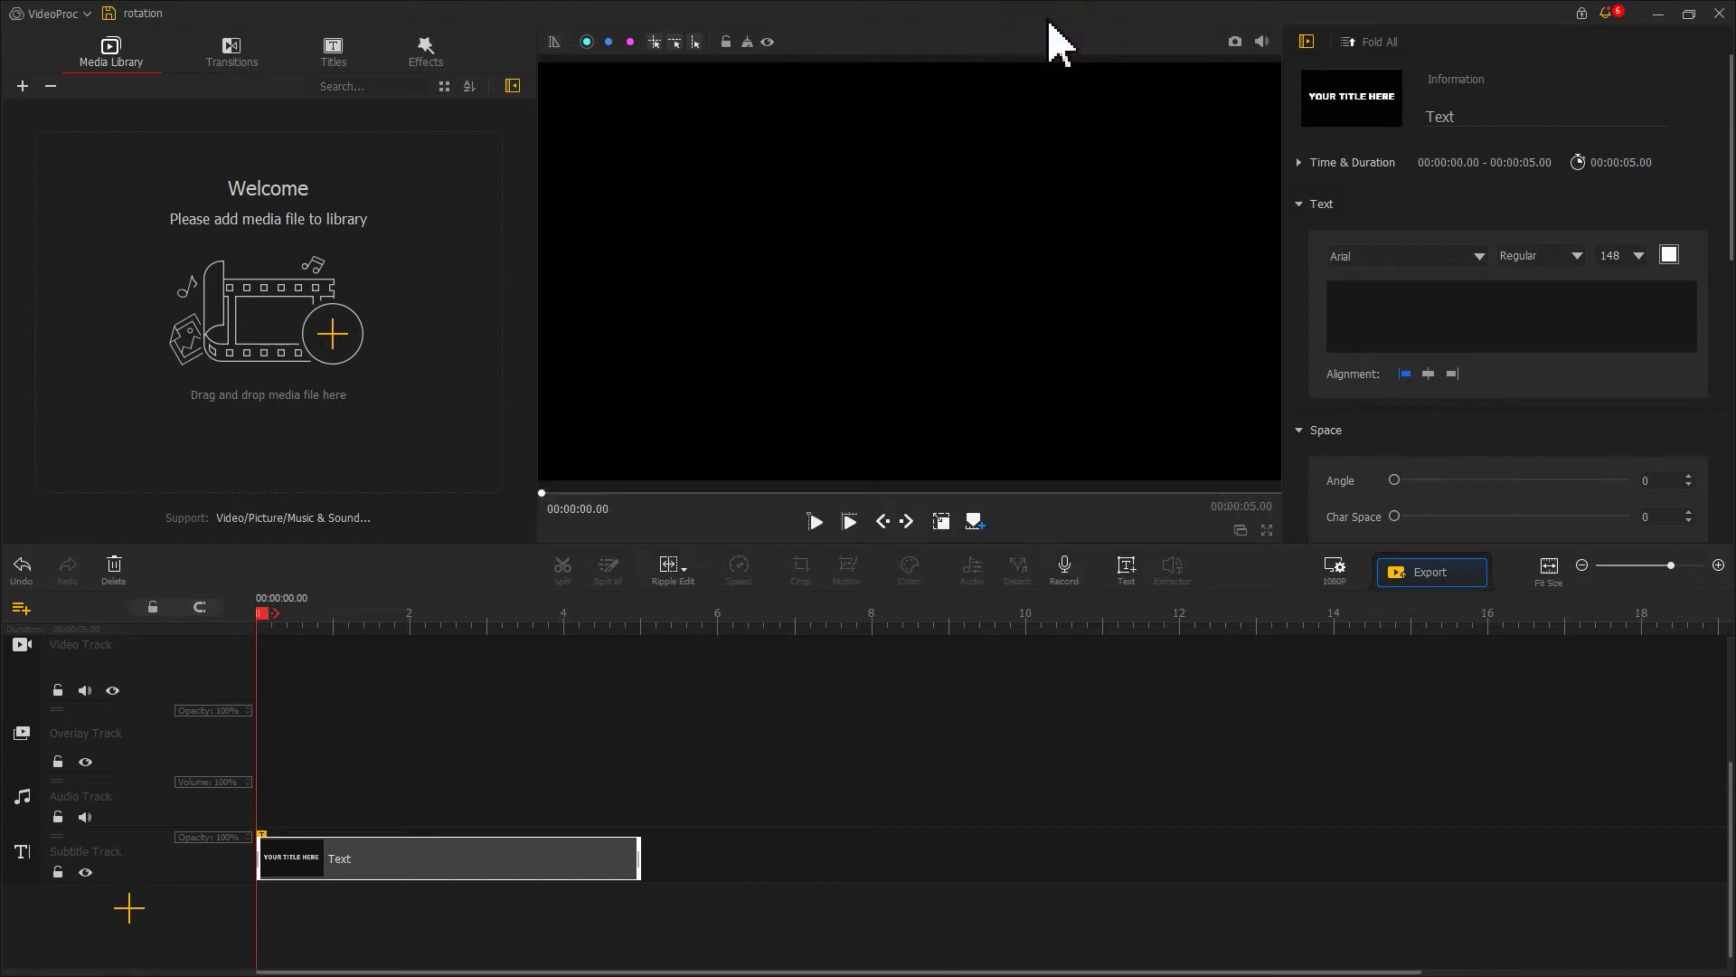
Step: Set the project background to White and save the white snapshot rotation_0.png
{"action": "left_click", "coordinate": [1333, 570]}
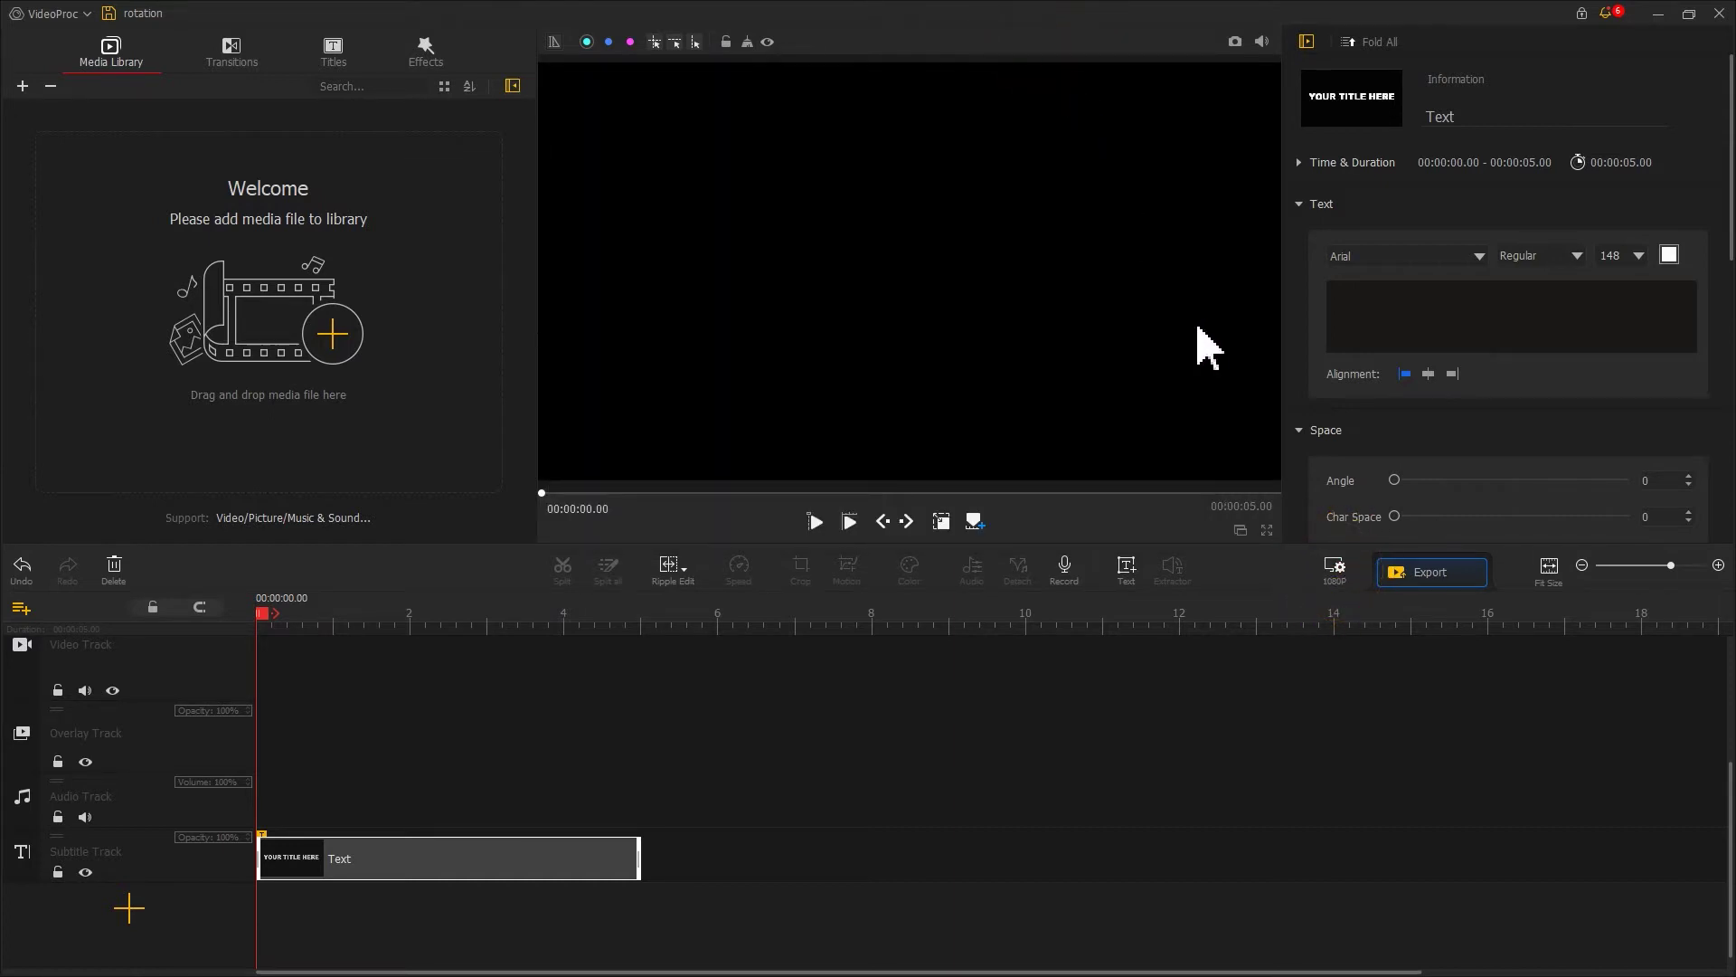
{"action": "left_click", "coordinate": [1341, 573]}
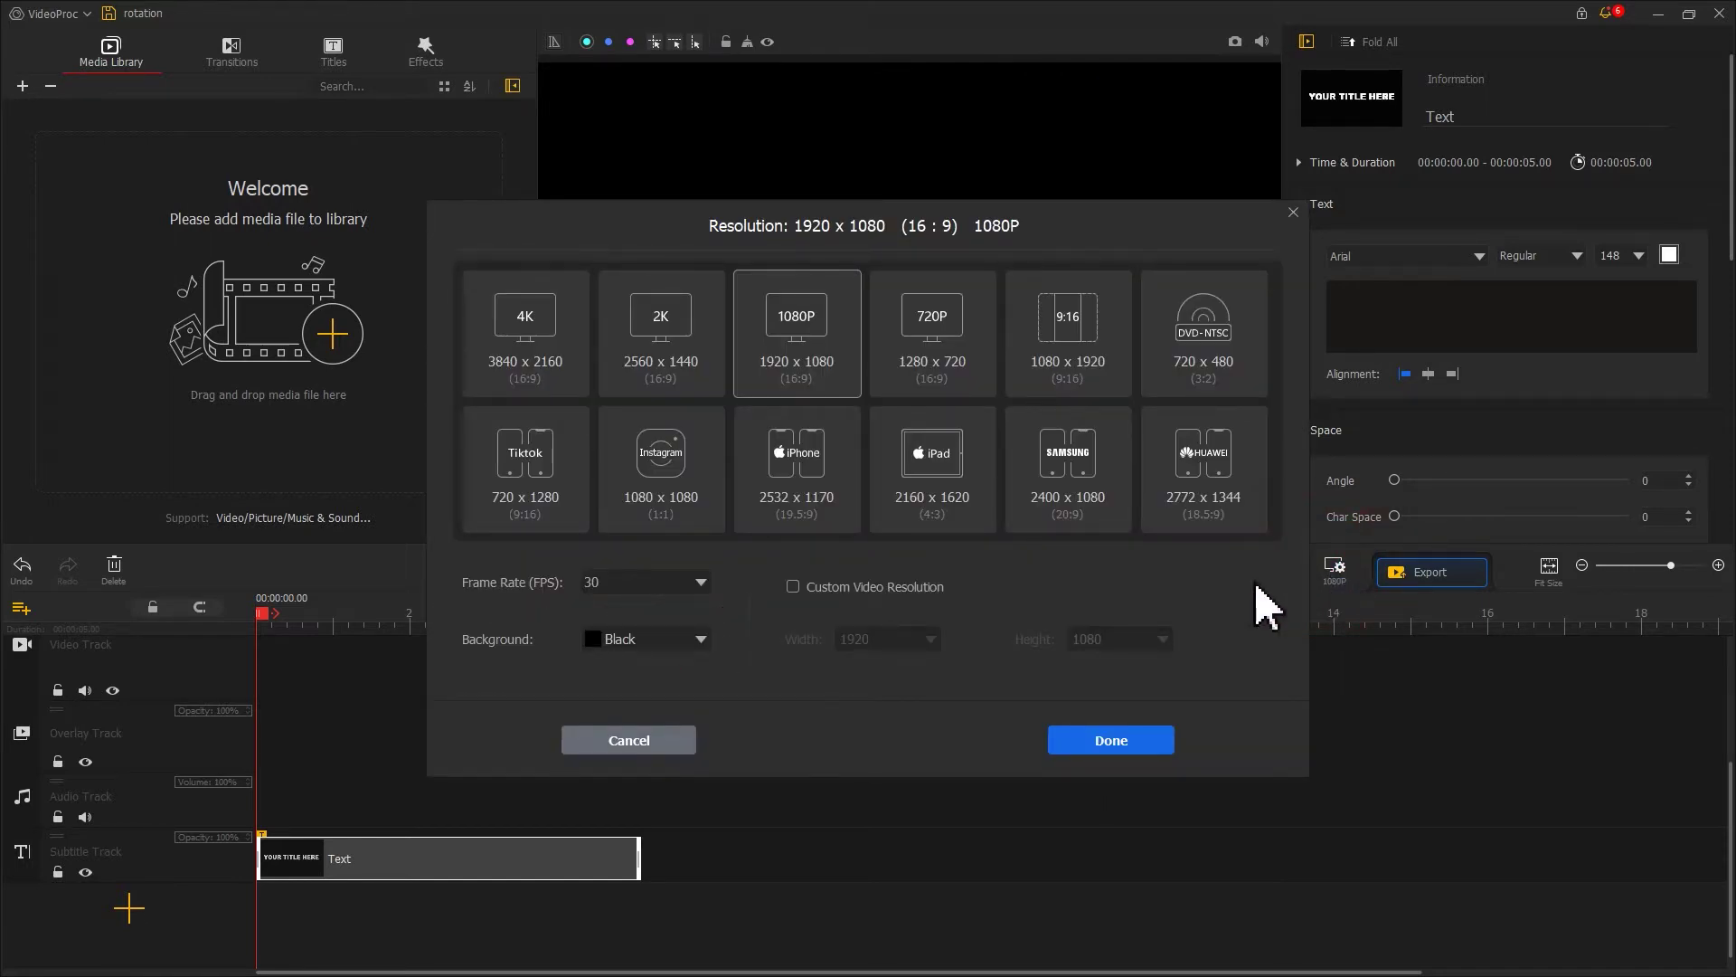
{"action": "left_click", "coordinate": [700, 640]}
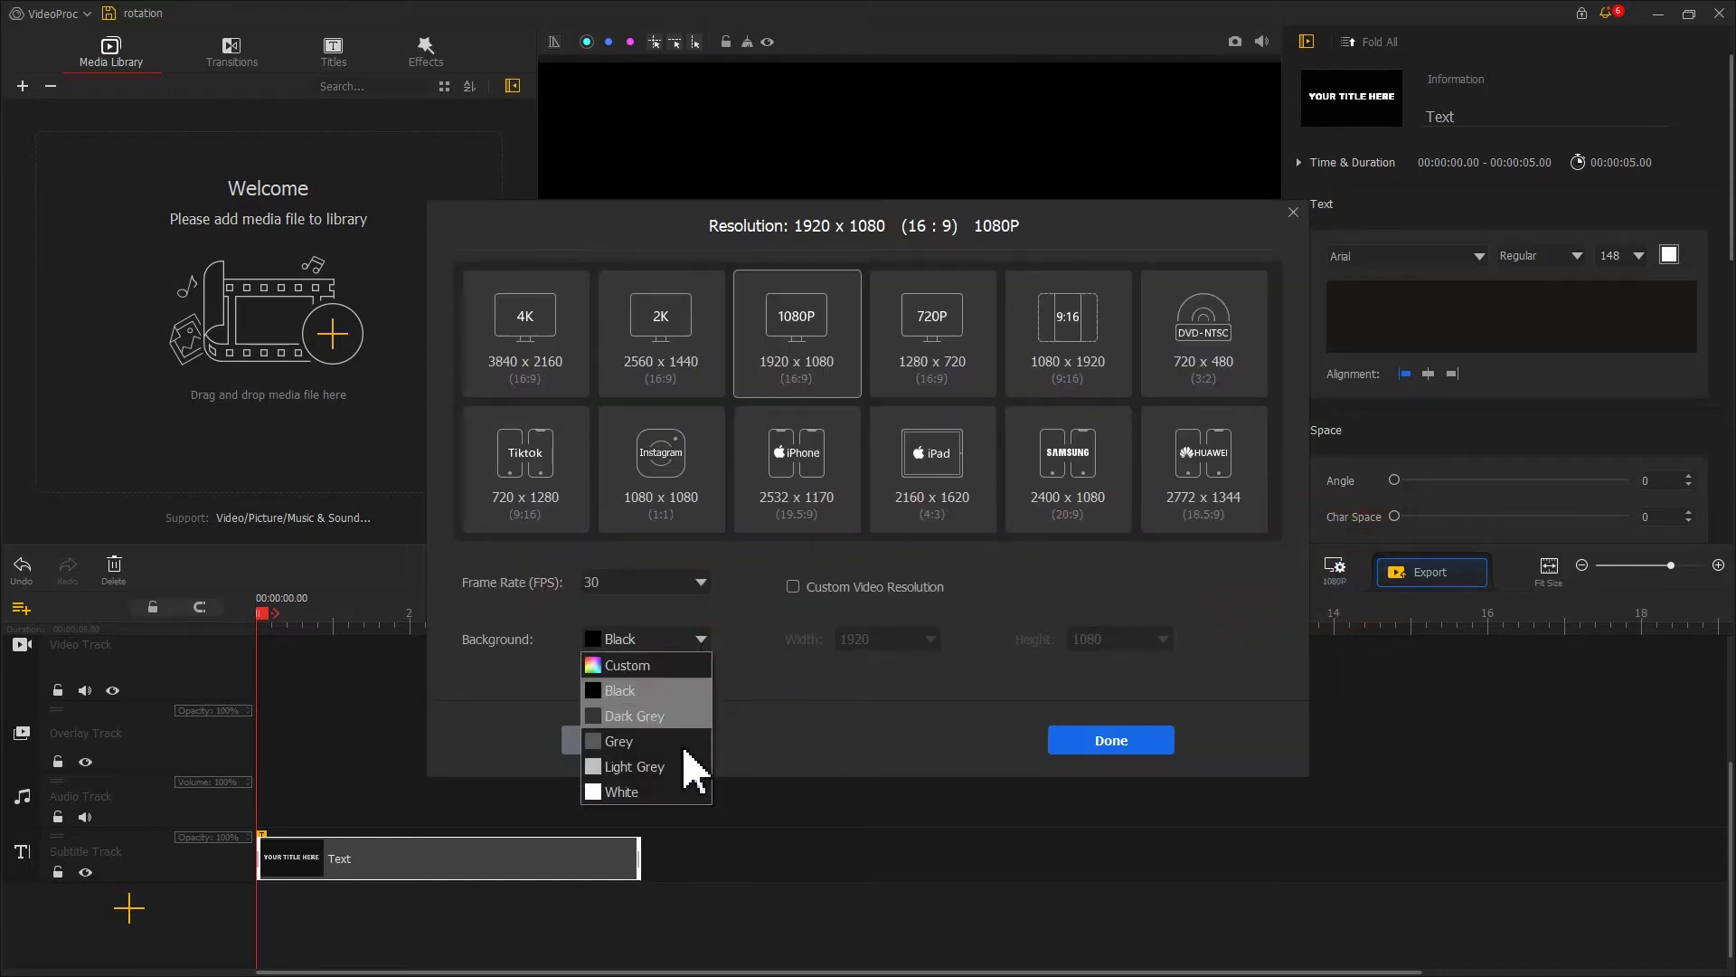
{"action": "left_click", "coordinate": [682, 788]}
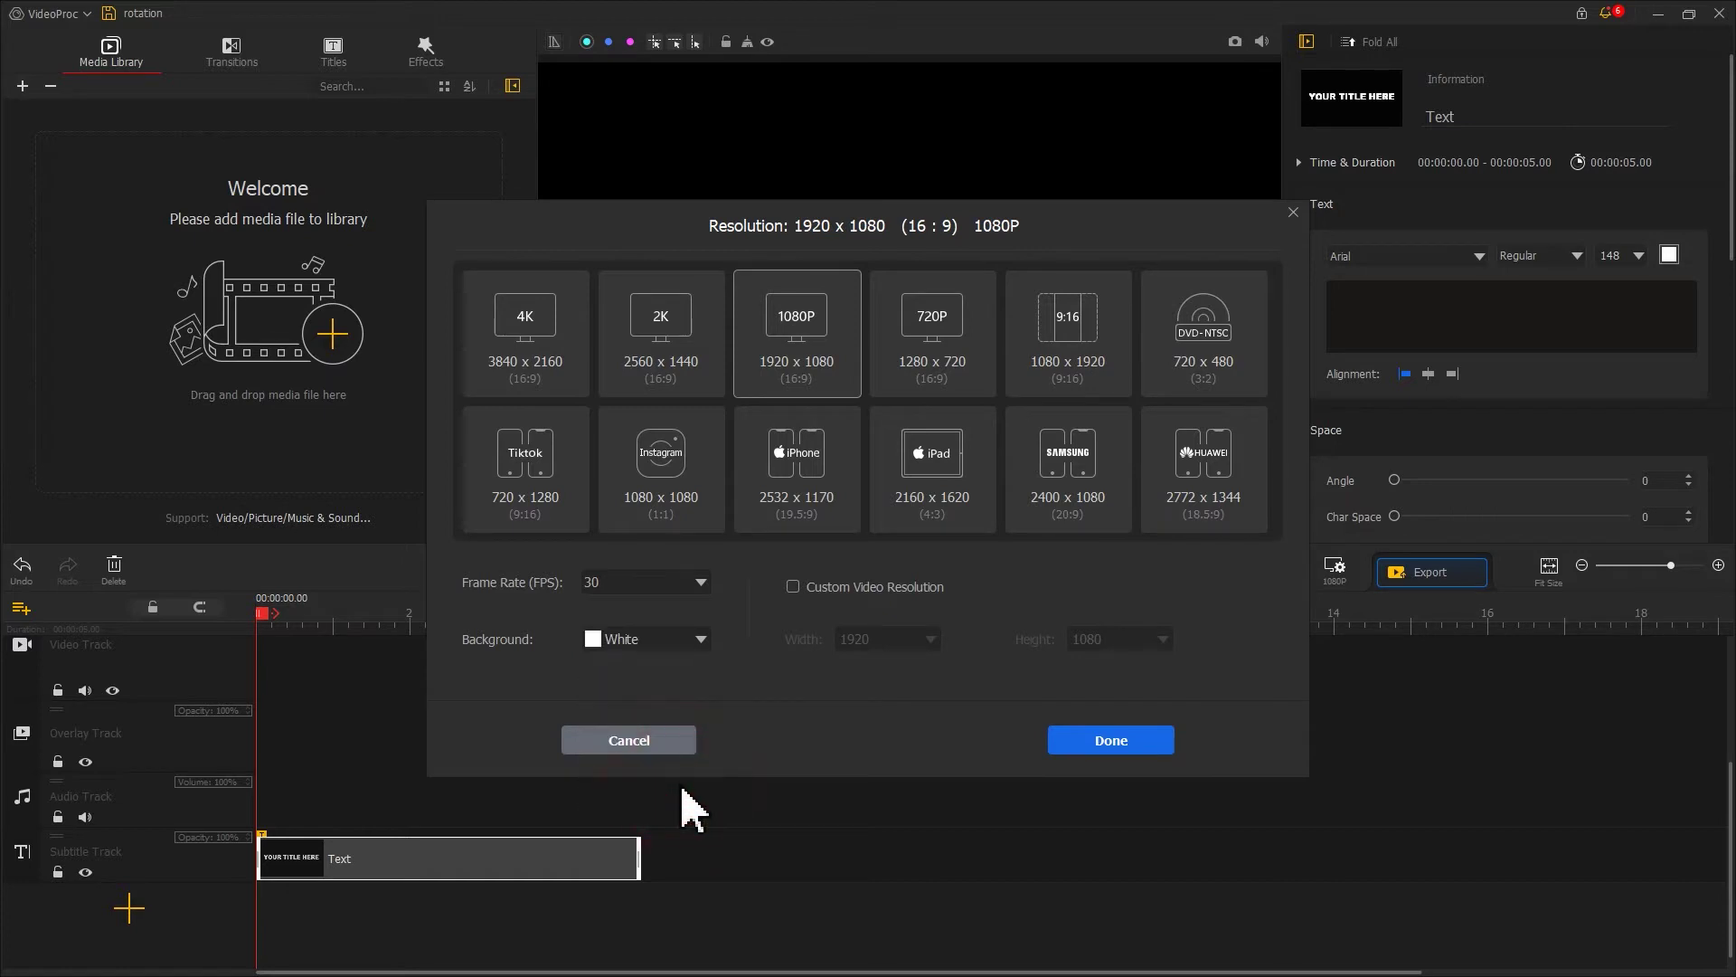
{"action": "left_click", "coordinate": [1098, 742]}
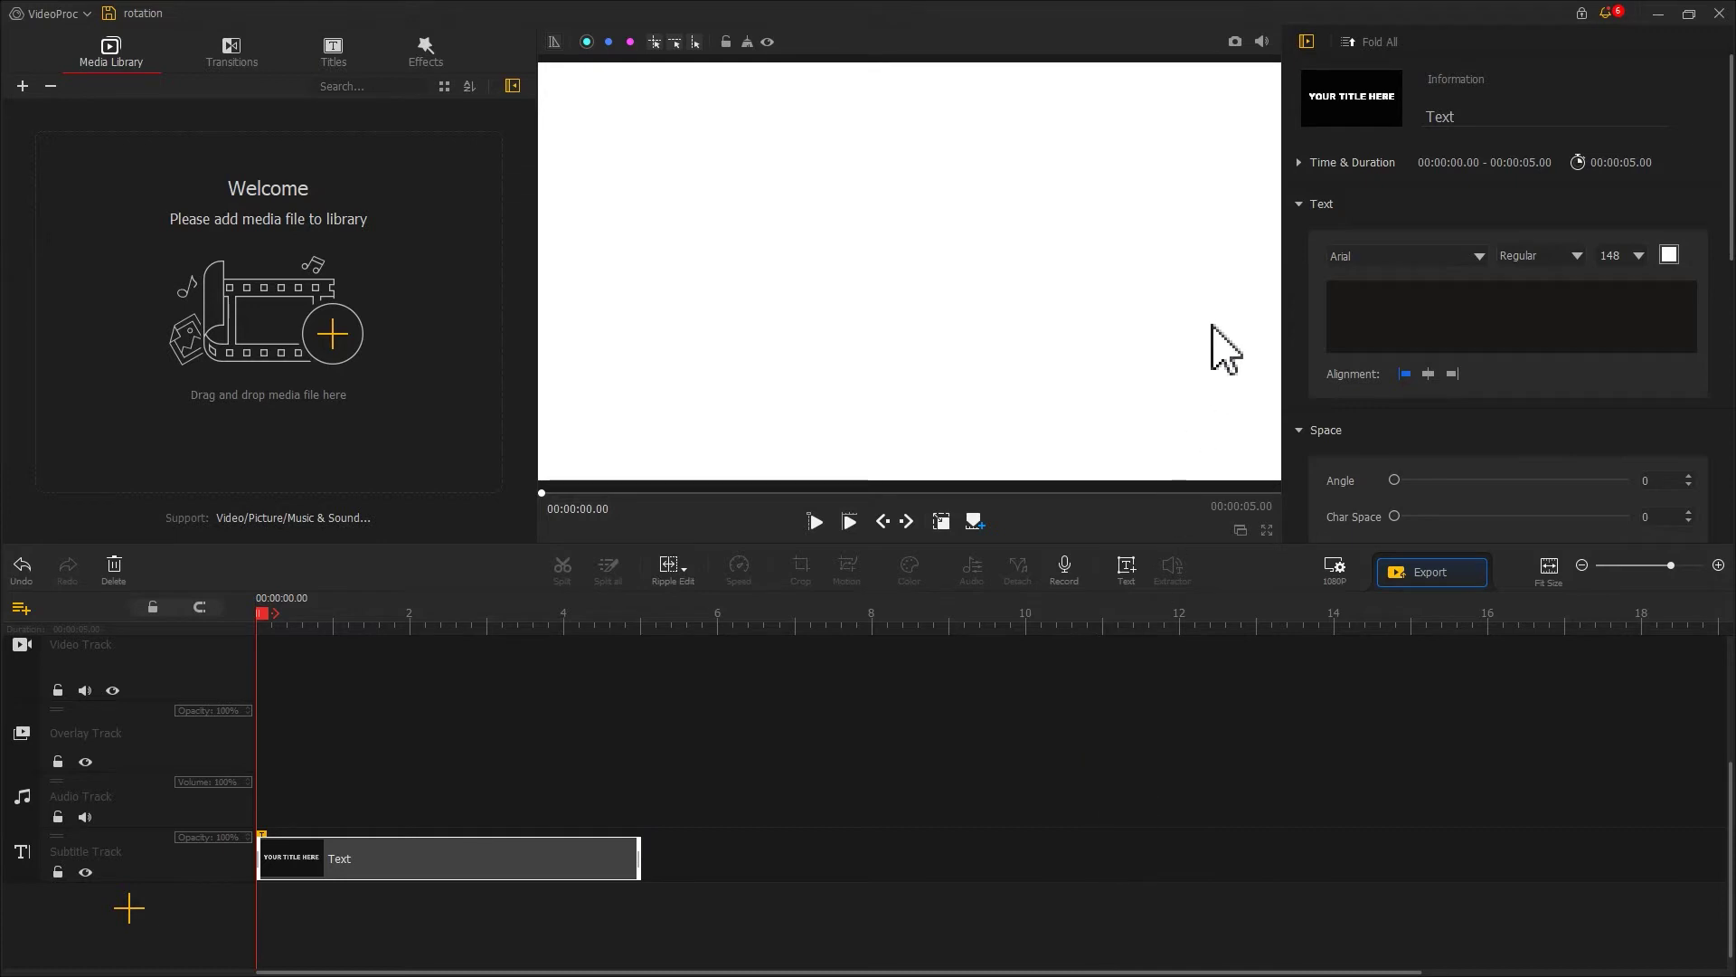
{"action": "left_click", "coordinate": [1234, 41]}
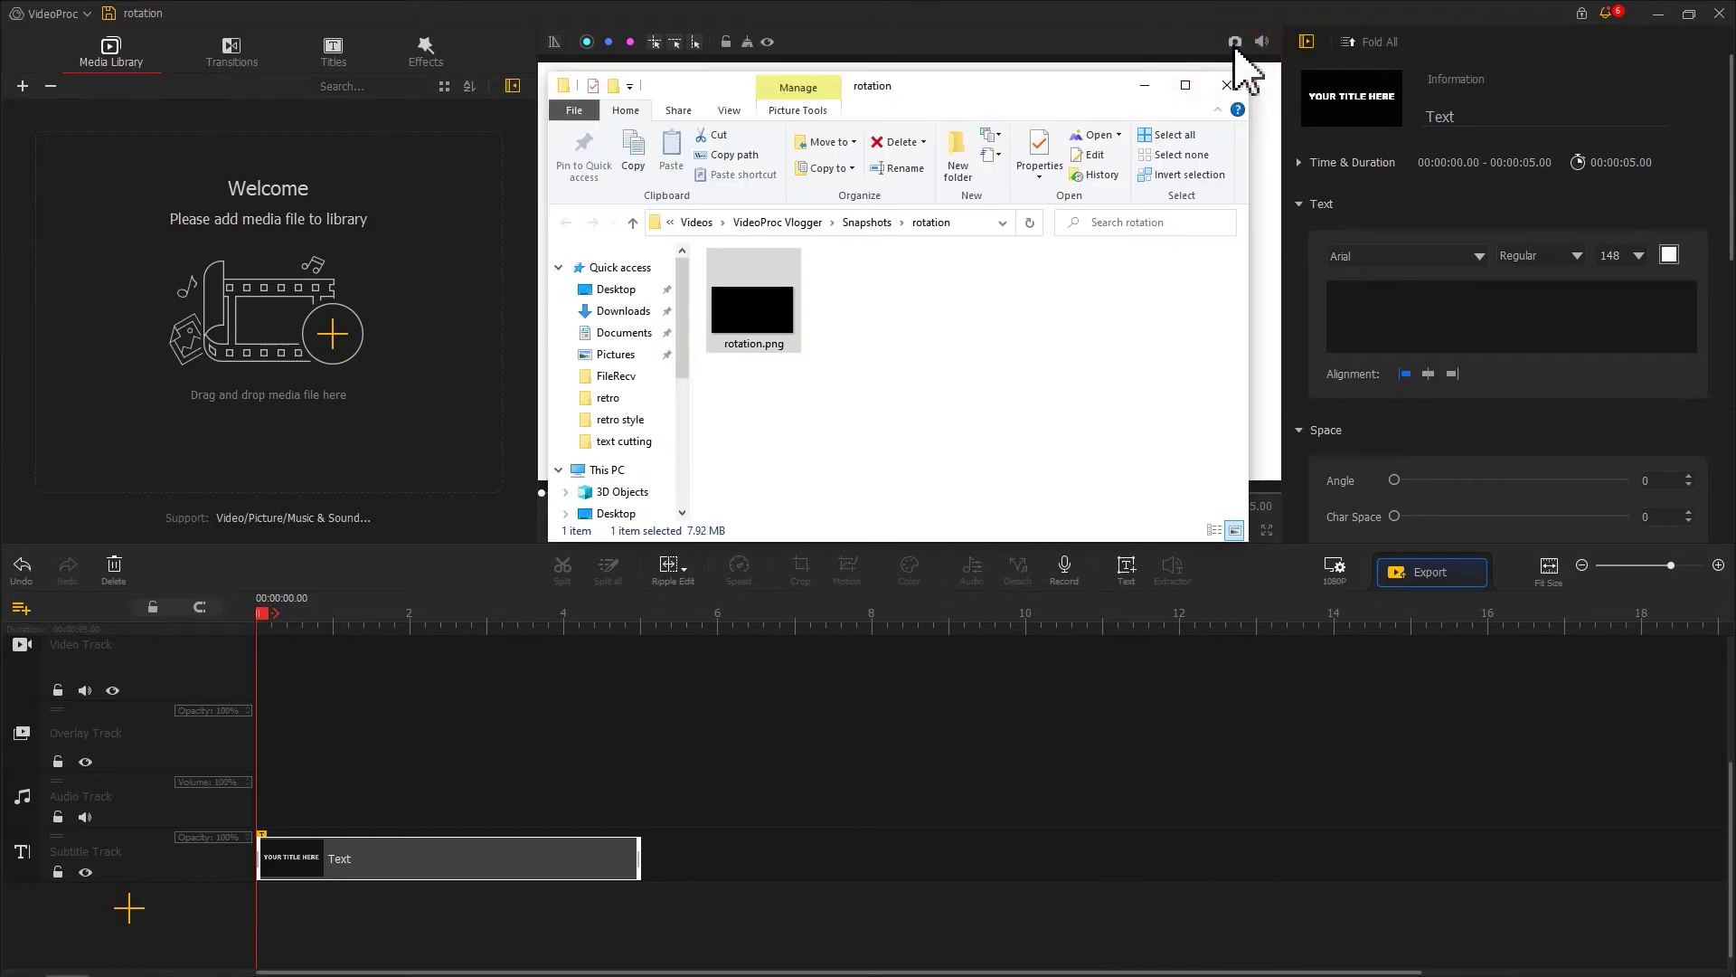
{"action": "left_click", "coordinate": [1236, 44]}
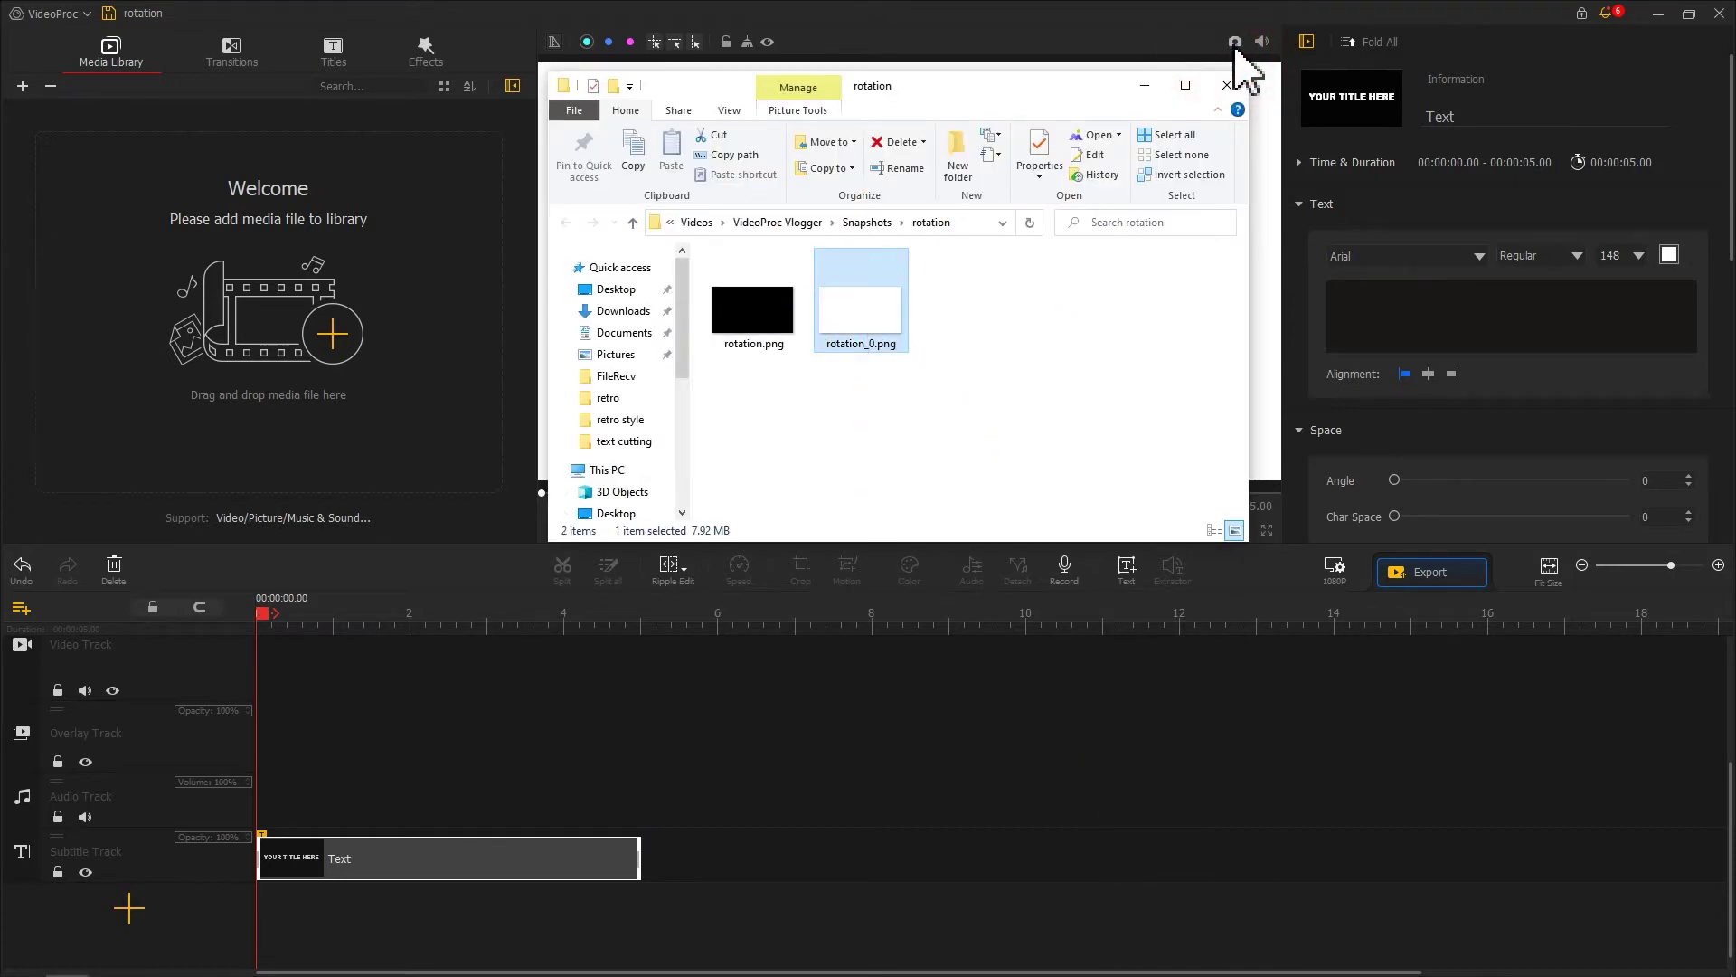
Step: Change the project background to a custom bright green (#27C847) in the 1080P settings
{"action": "left_click", "coordinate": [1209, 47]}
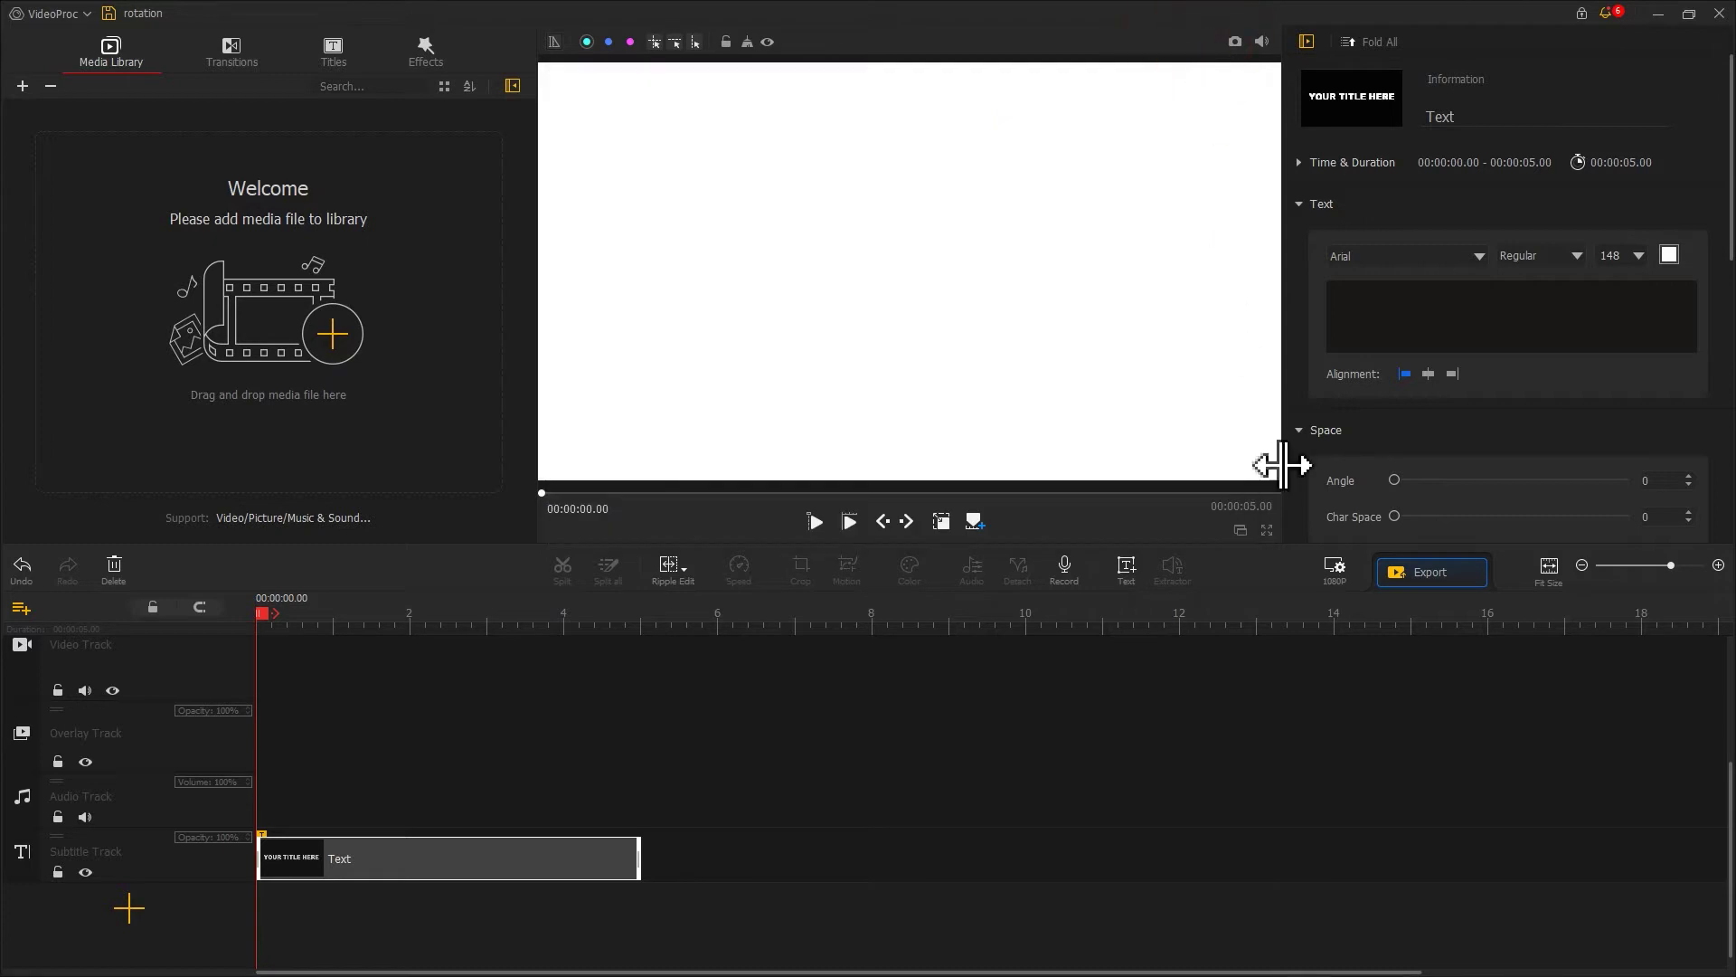
{"action": "left_click", "coordinate": [1333, 570]}
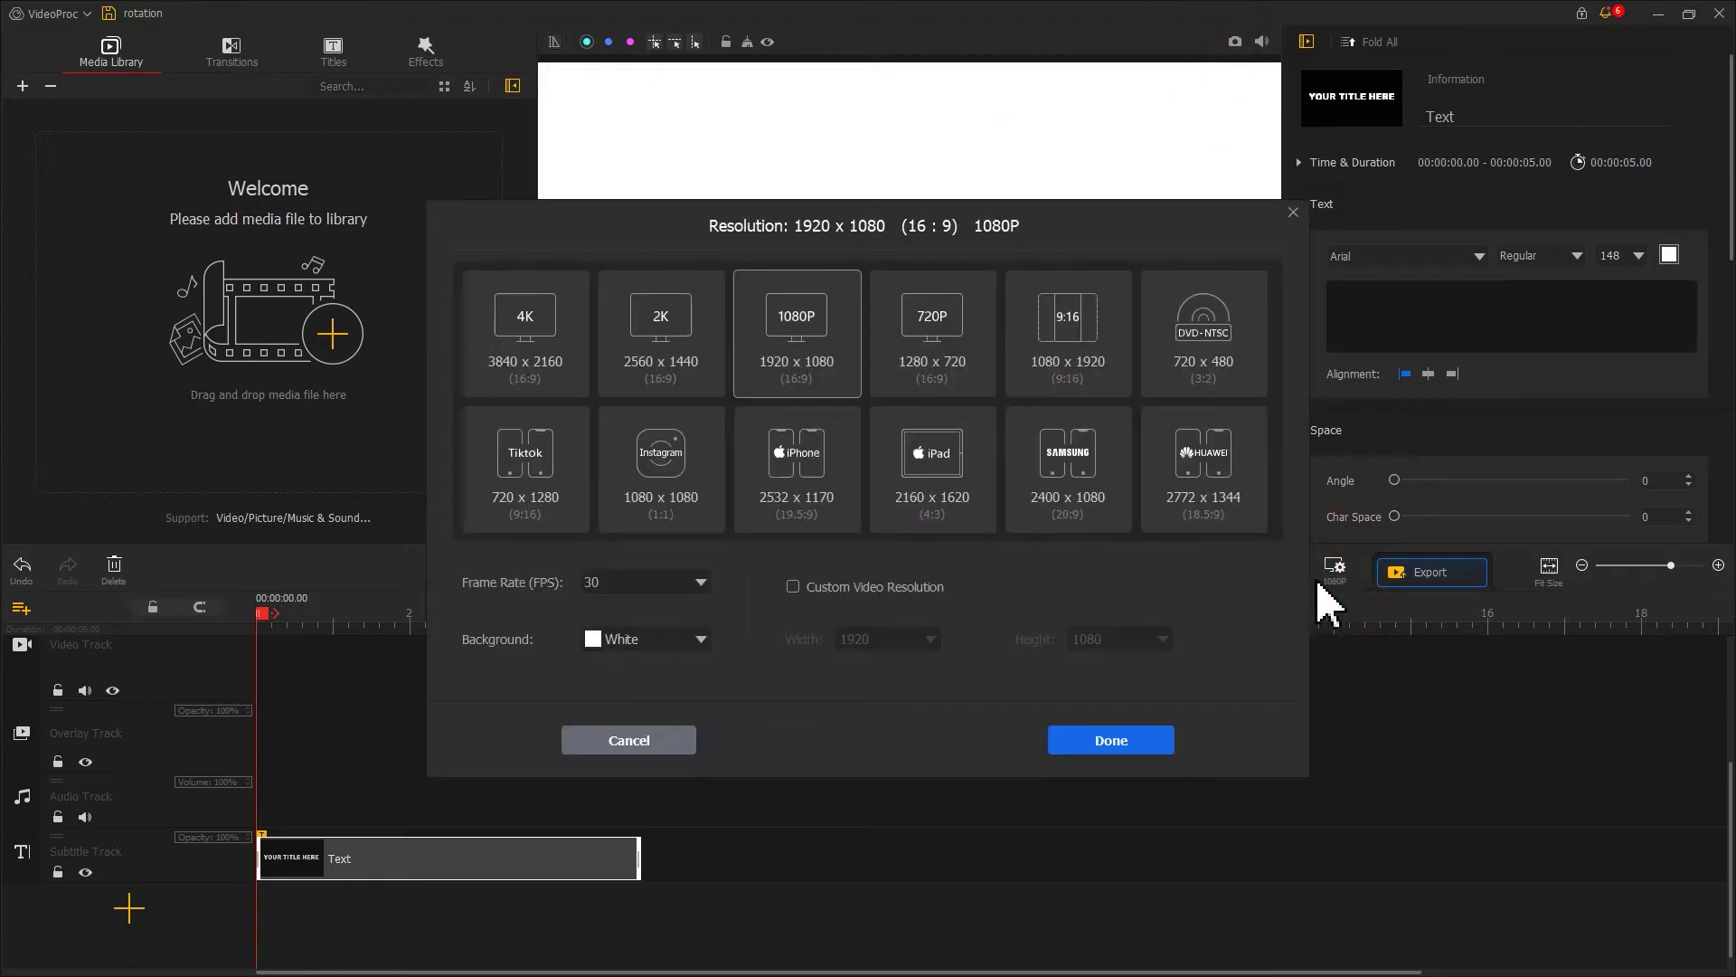
{"action": "left_click", "coordinate": [674, 640]}
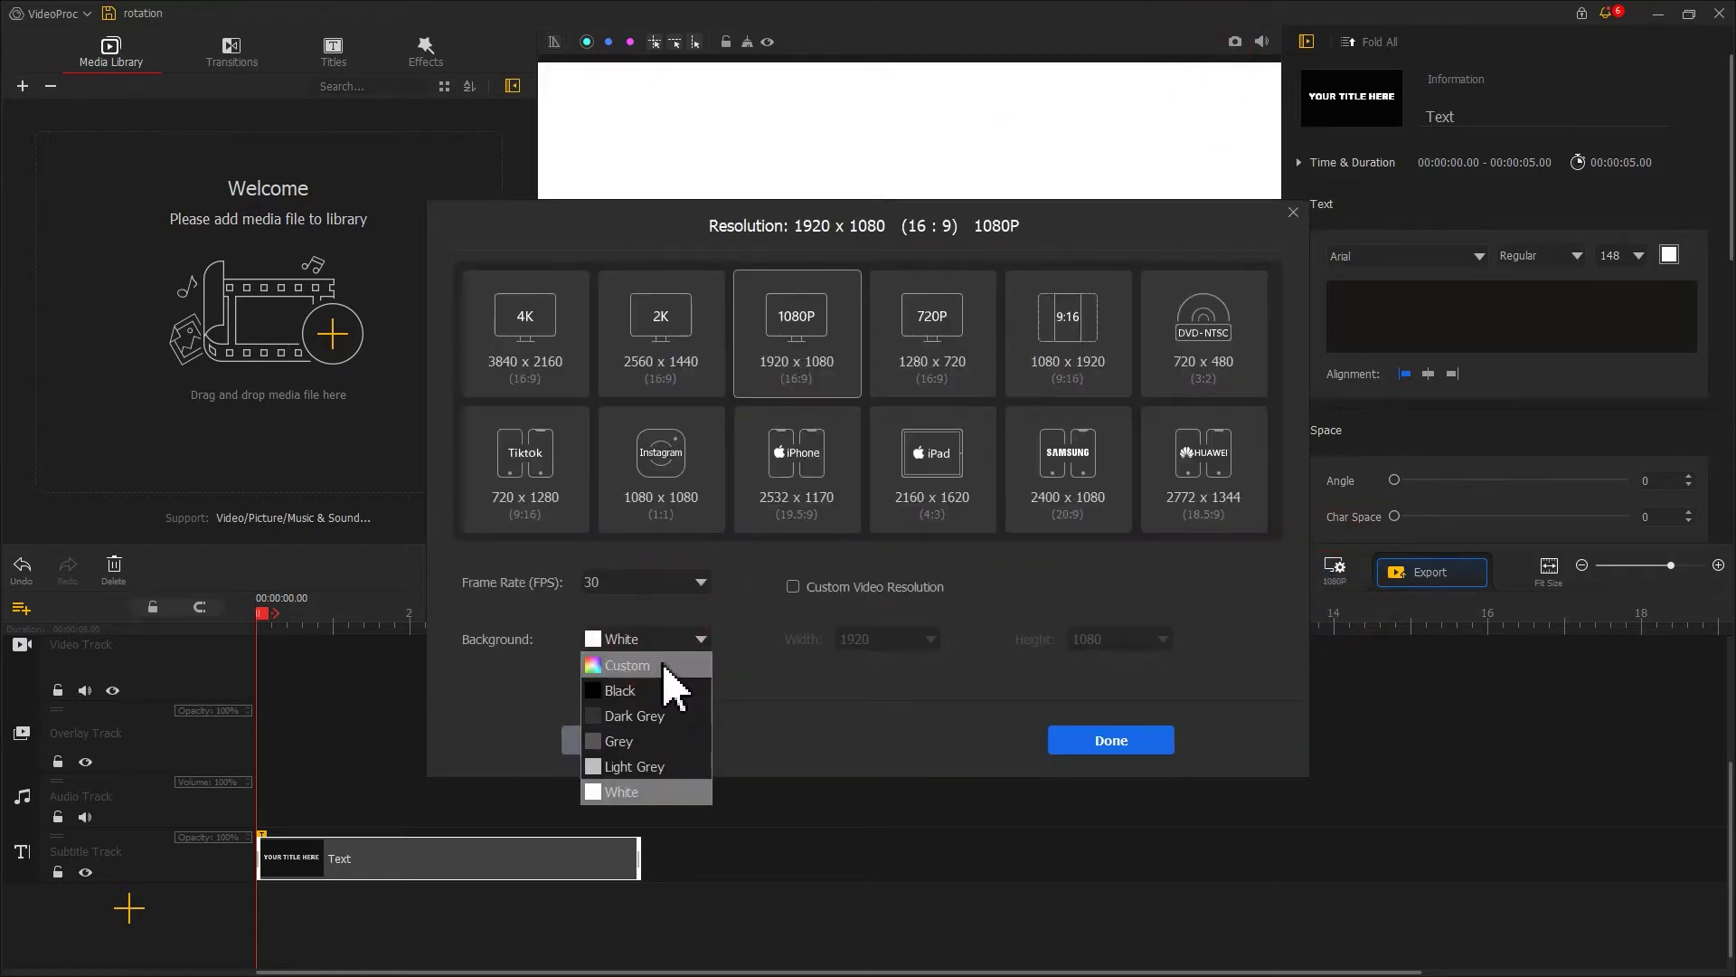
{"action": "left_click", "coordinate": [666, 664]}
{"action": "left_click", "coordinate": [764, 470]}
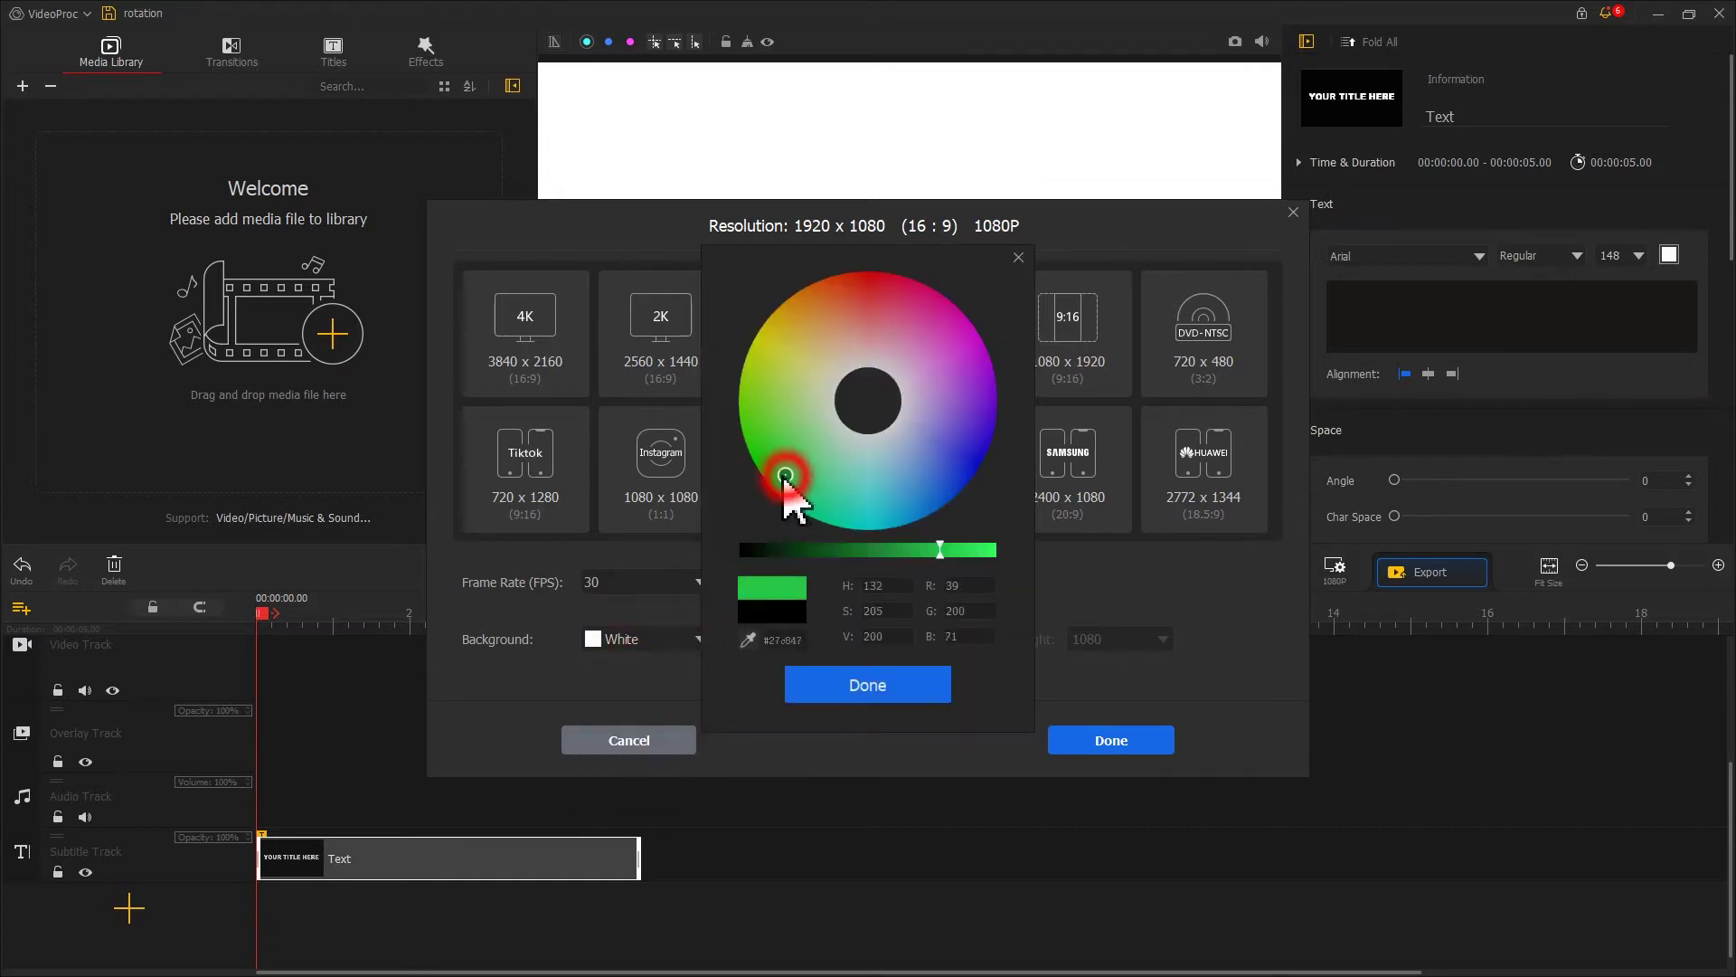
{"action": "left_click", "coordinate": [865, 687]}
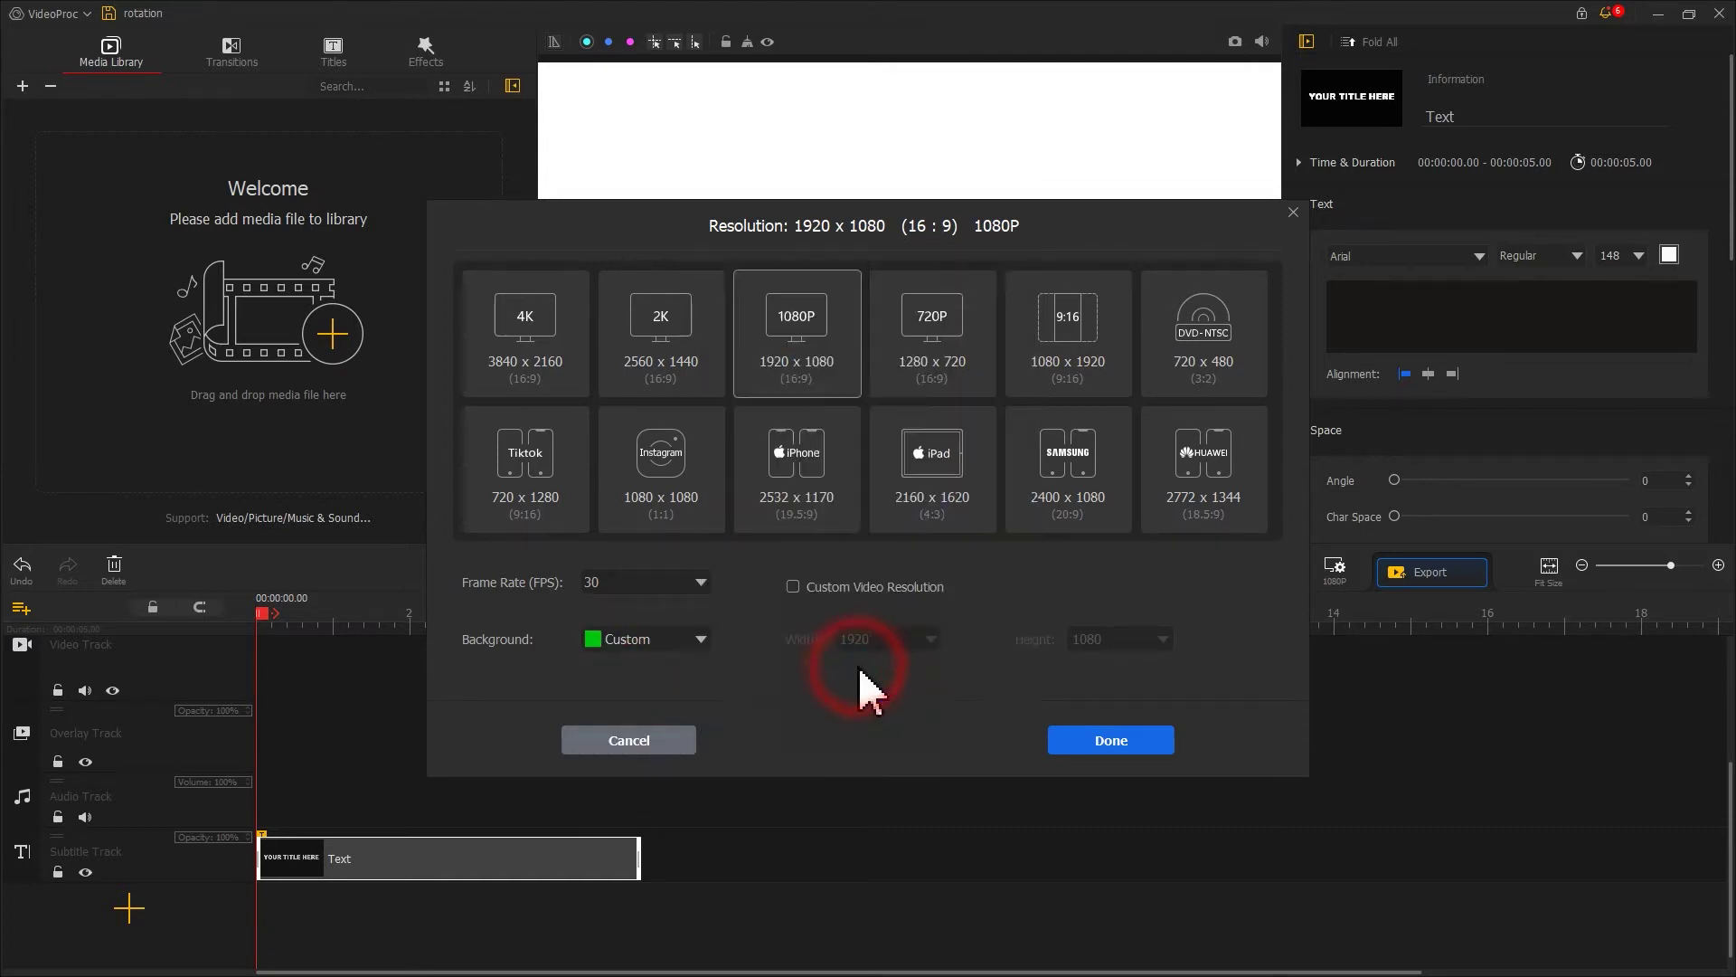
{"action": "left_click", "coordinate": [1092, 742]}
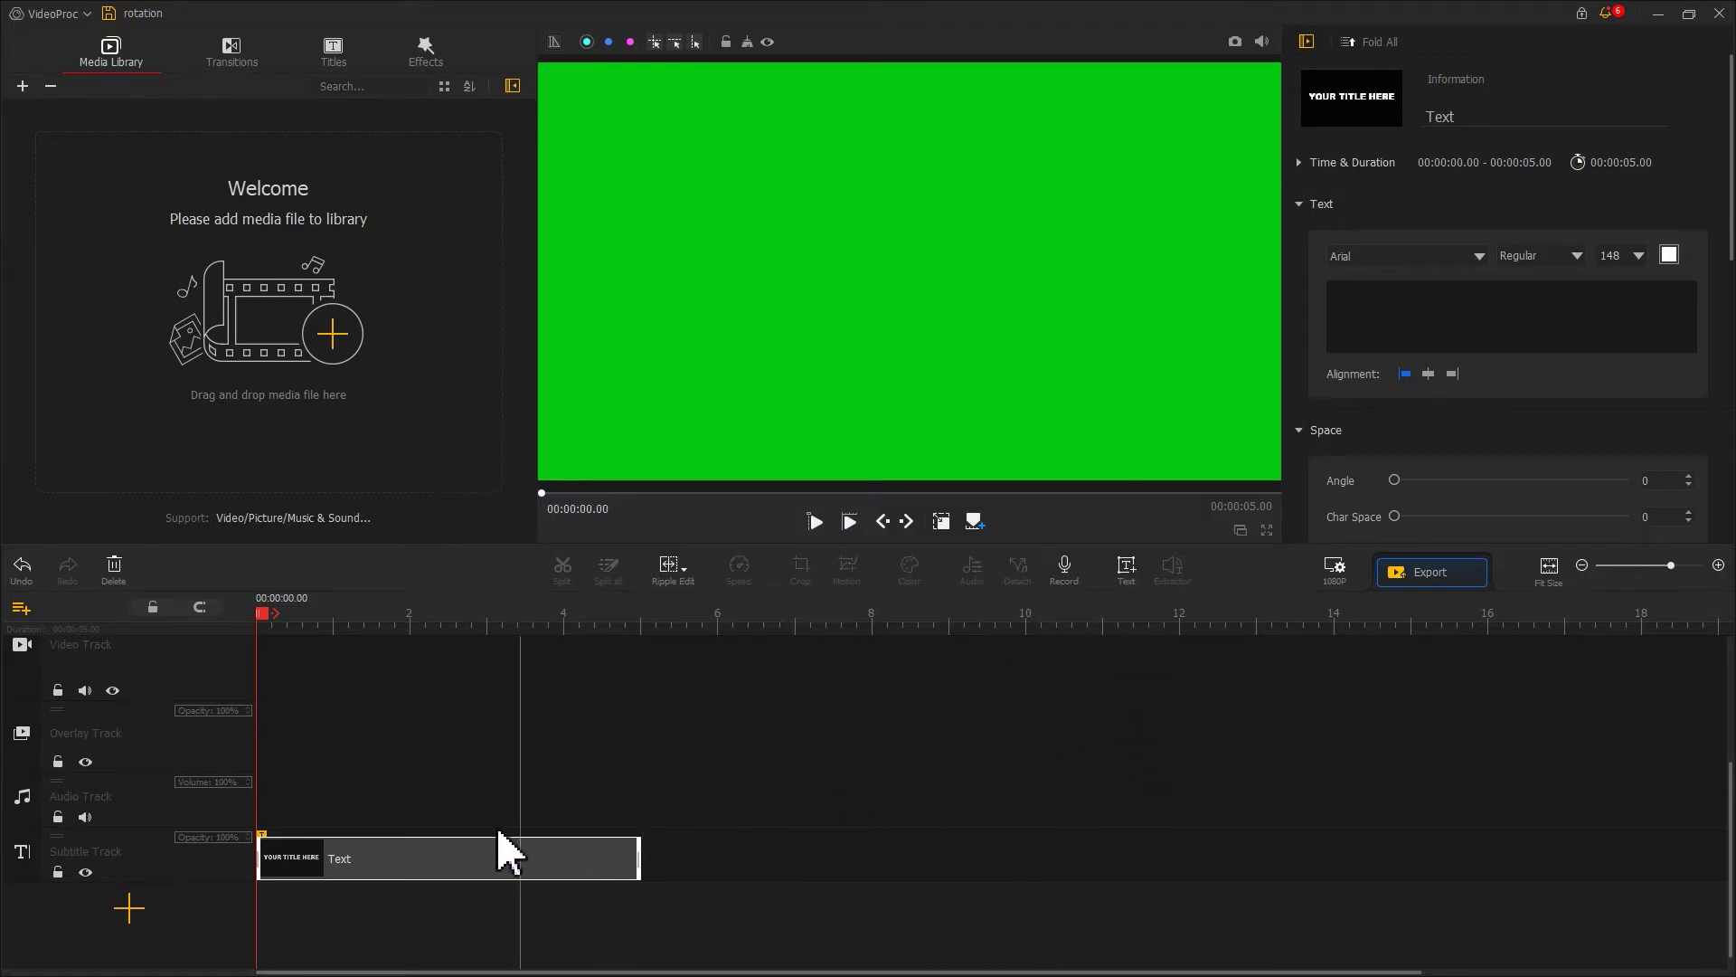
Step: Enter ROTATION as the text clip's content
{"action": "left_click", "coordinate": [438, 860]}
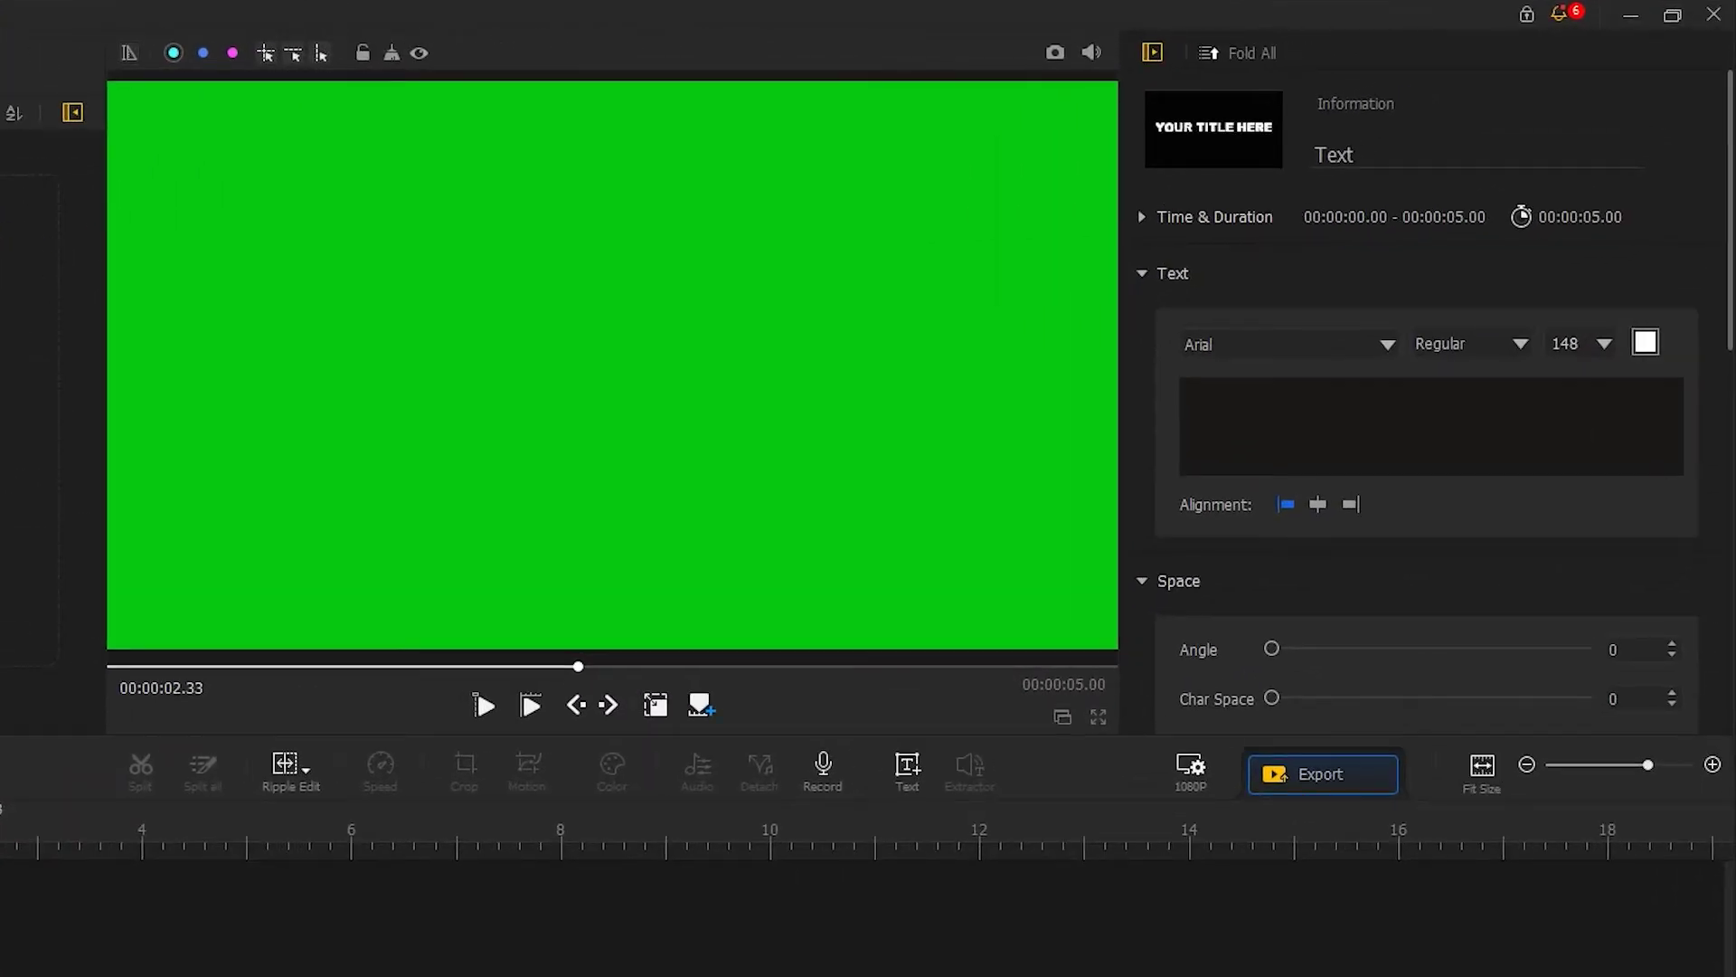
{"action": "left_click", "coordinate": [1252, 380]}
{"action": "type", "text": "ROTATION"}
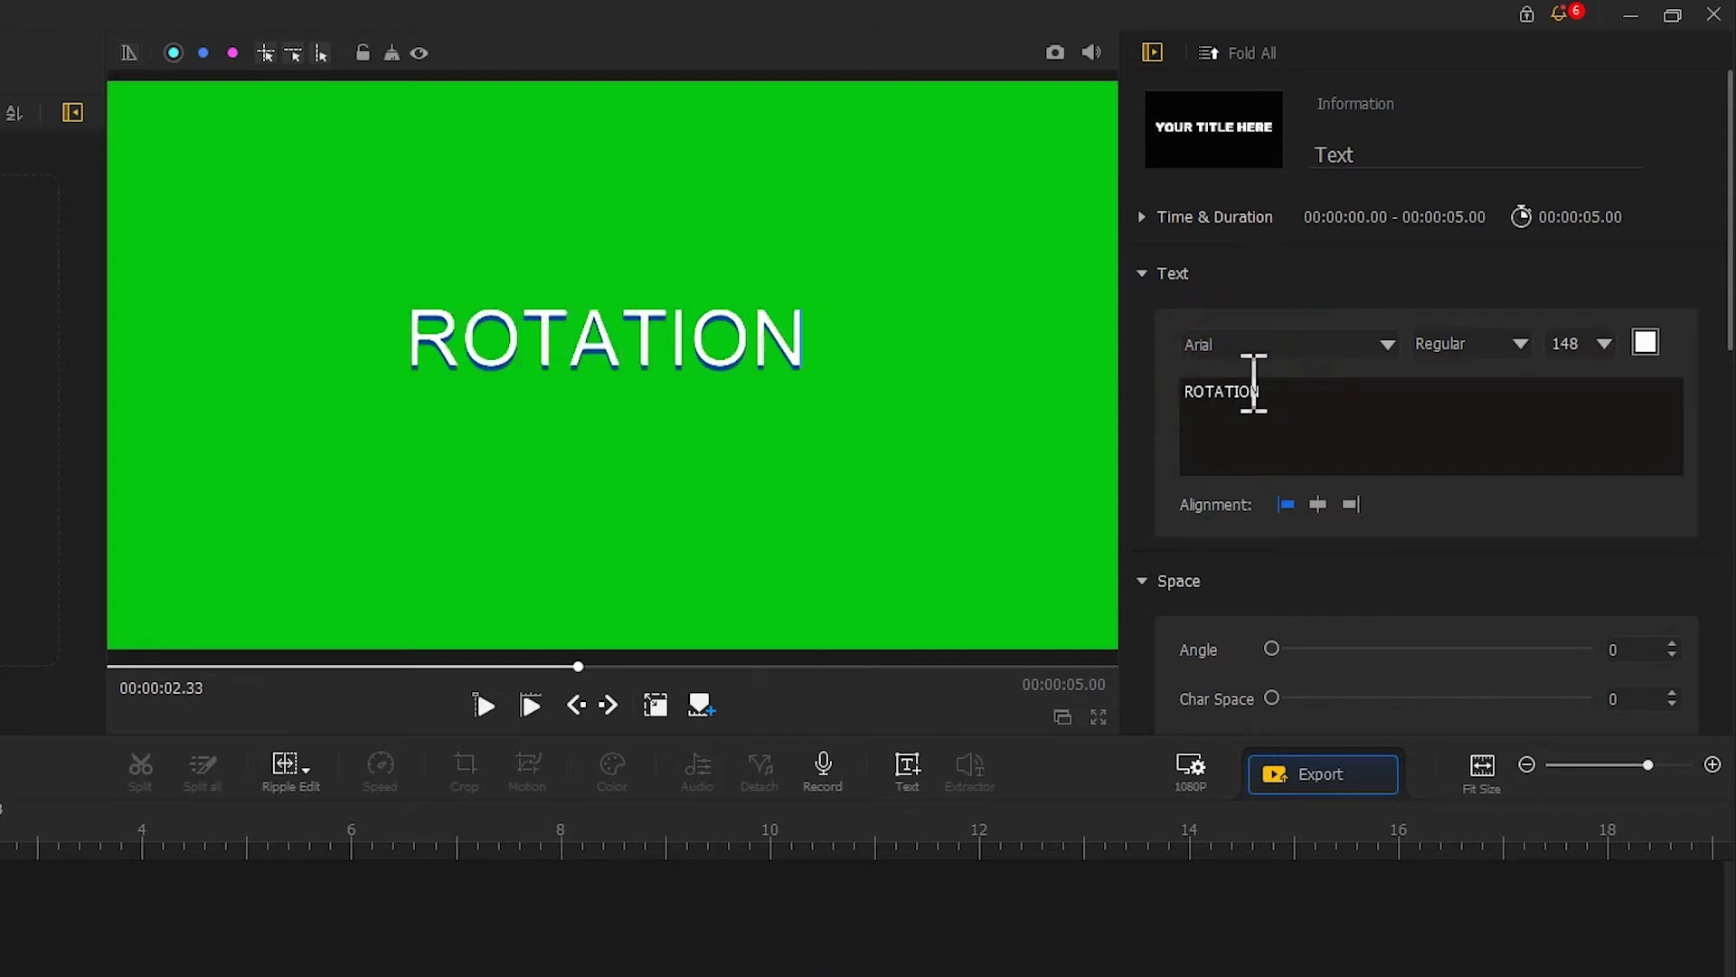
Step: Format the text in Tahoma Bold at size 300
{"action": "left_click", "coordinate": [1294, 351]}
{"action": "left_click", "coordinate": [1541, 409]}
{"action": "left_click_drag", "start_coordinate": [1542, 409], "coordinate": [1537, 747]}
{"action": "left_click", "coordinate": [1277, 671]}
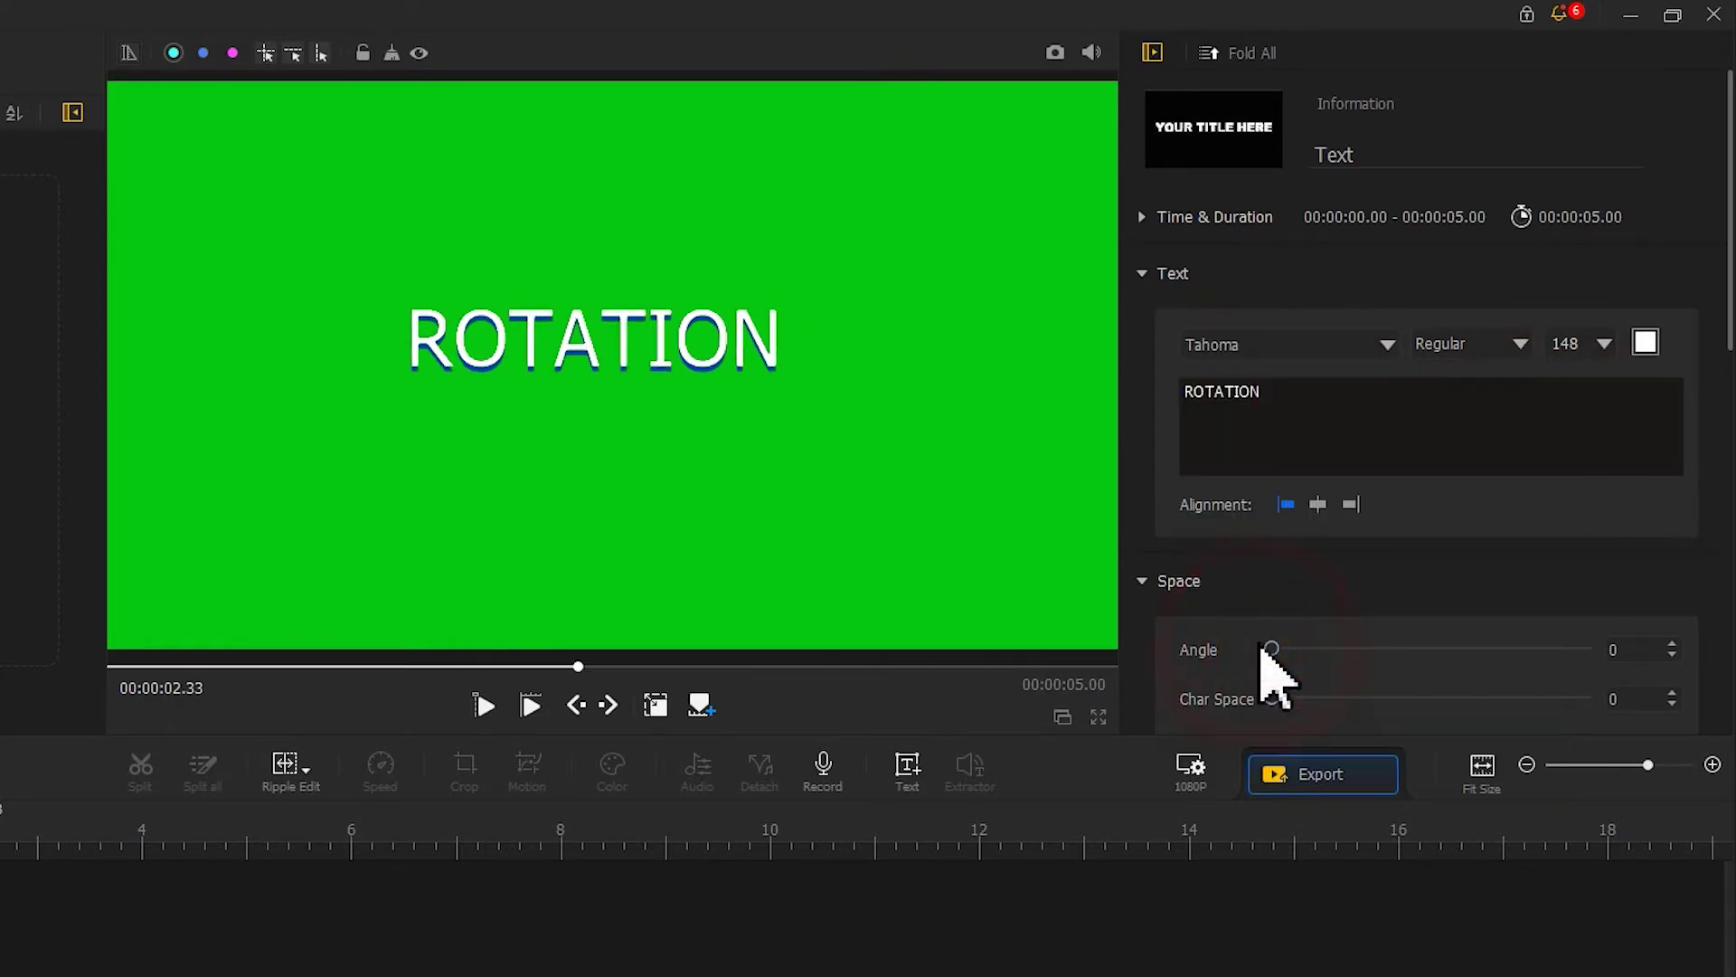
{"action": "left_click", "coordinate": [1447, 345]}
{"action": "left_click", "coordinate": [1458, 389]}
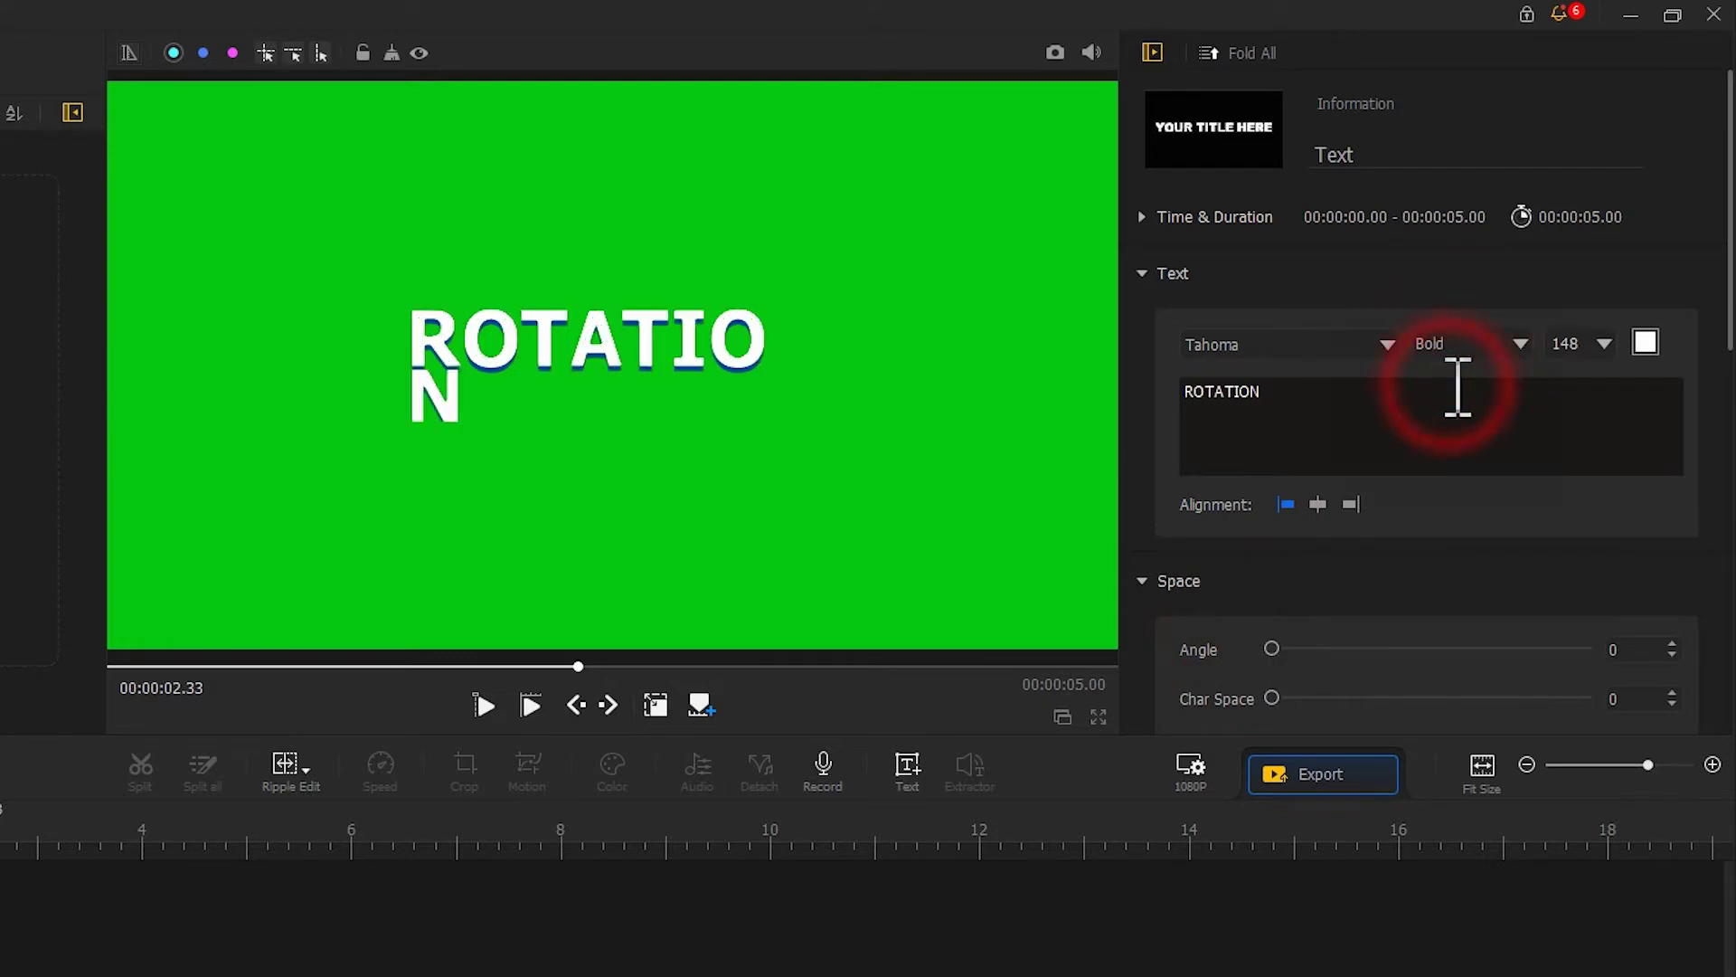
{"action": "left_click", "coordinate": [1578, 342]}
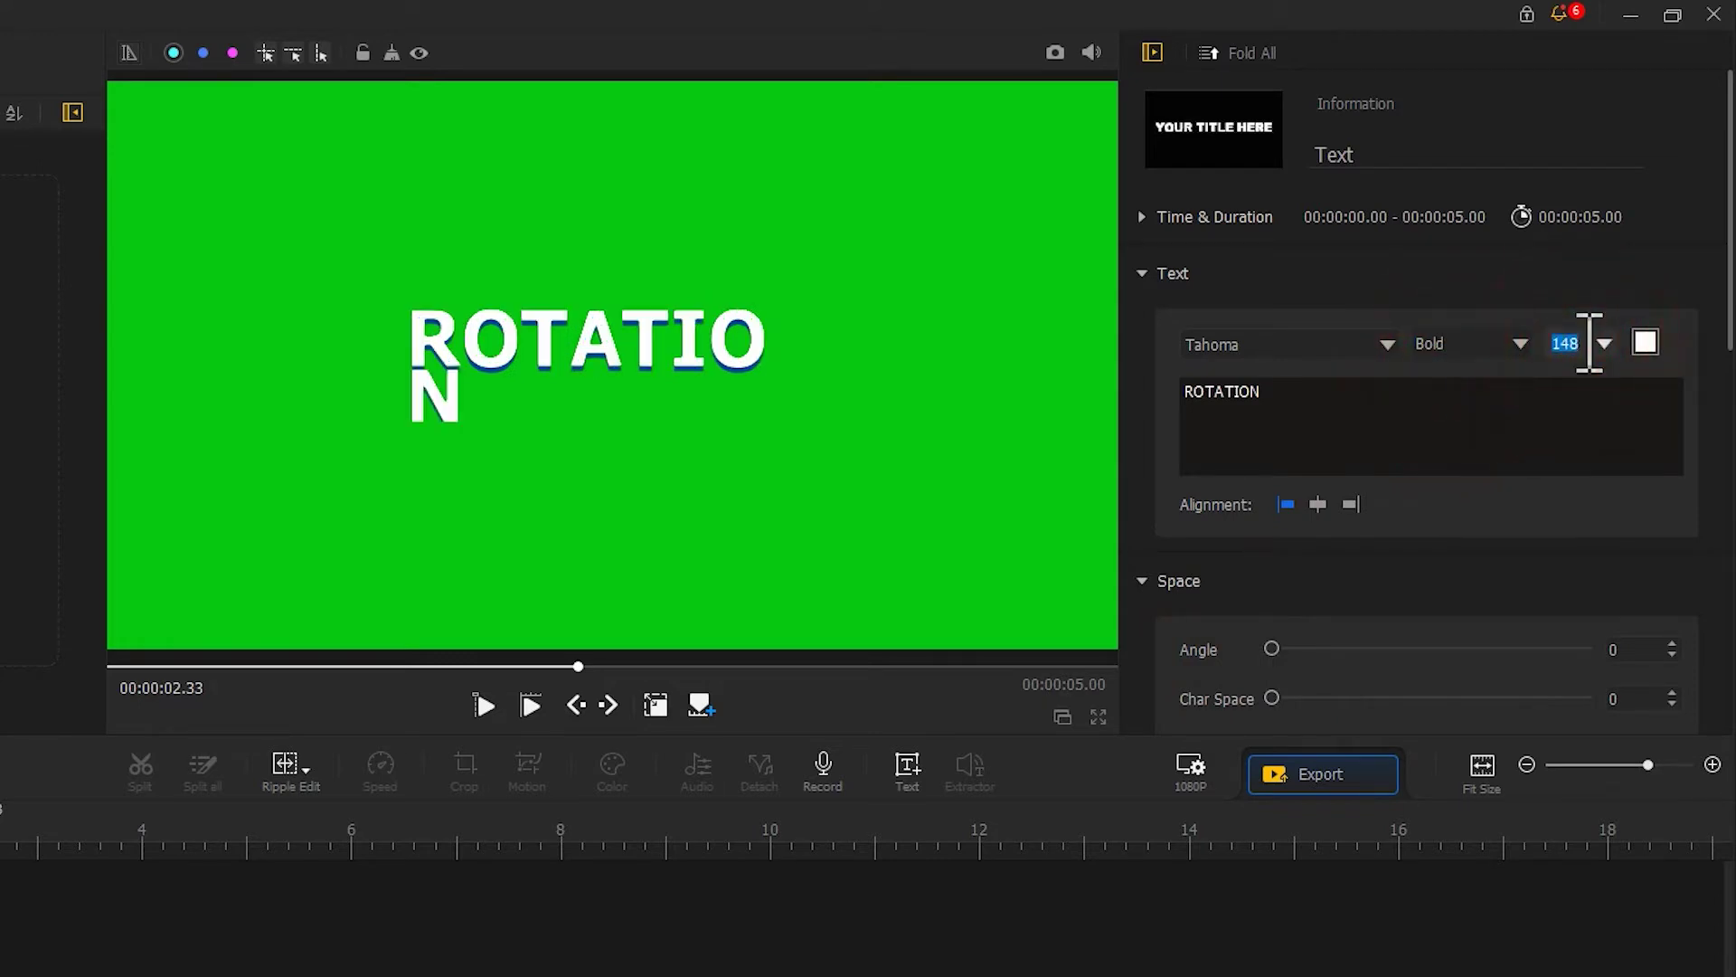
{"action": "type", "text": "36"}
{"action": "type", "text": "0"}
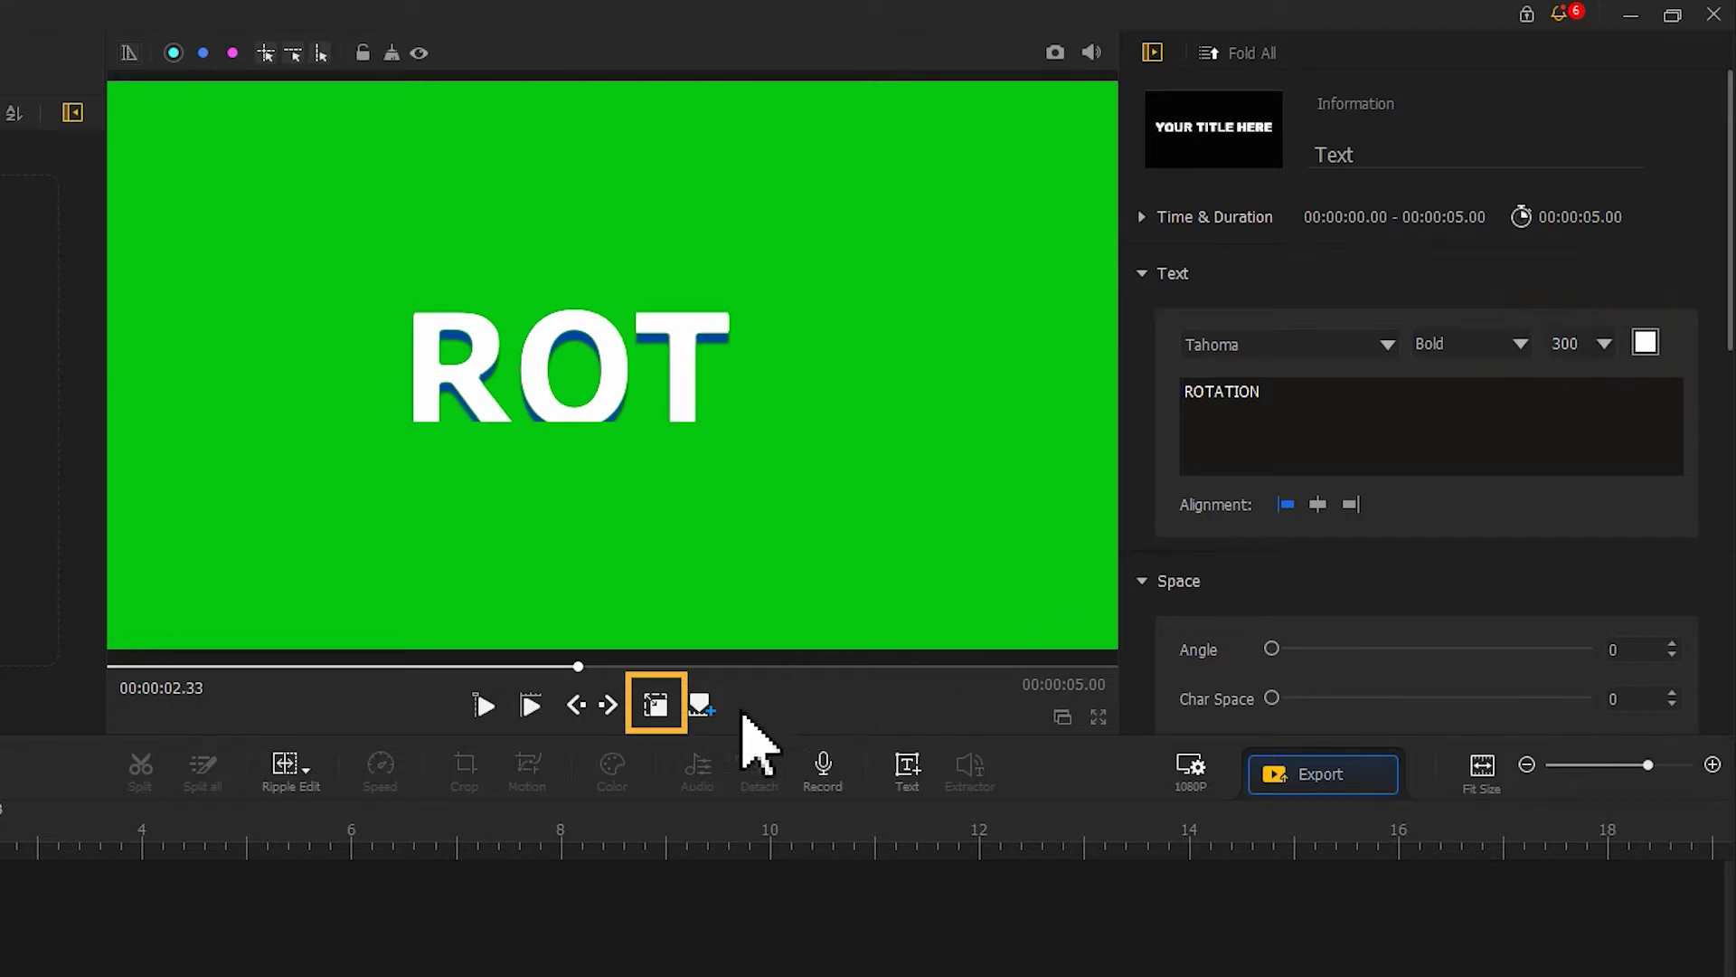
Step: Widen the ROTATION text box on both sides and extend it downward so the whole word shows
{"action": "left_click", "coordinate": [657, 704]}
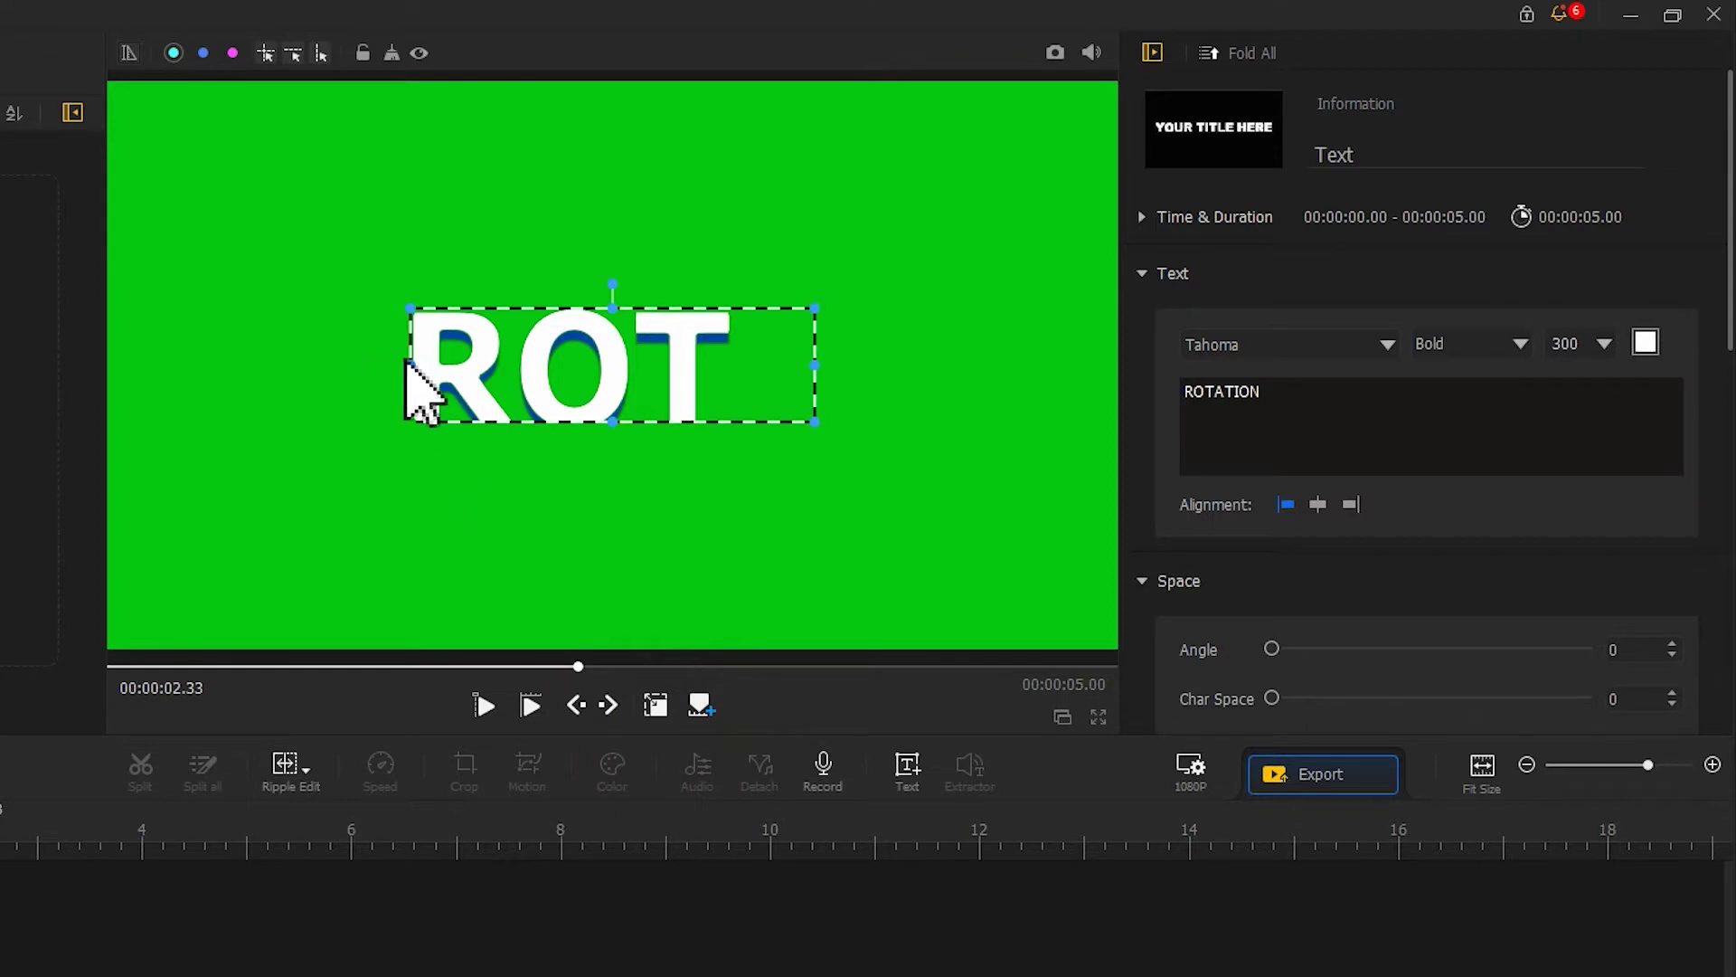
{"action": "left_click_drag", "start_coordinate": [411, 365], "coordinate": [206, 365]}
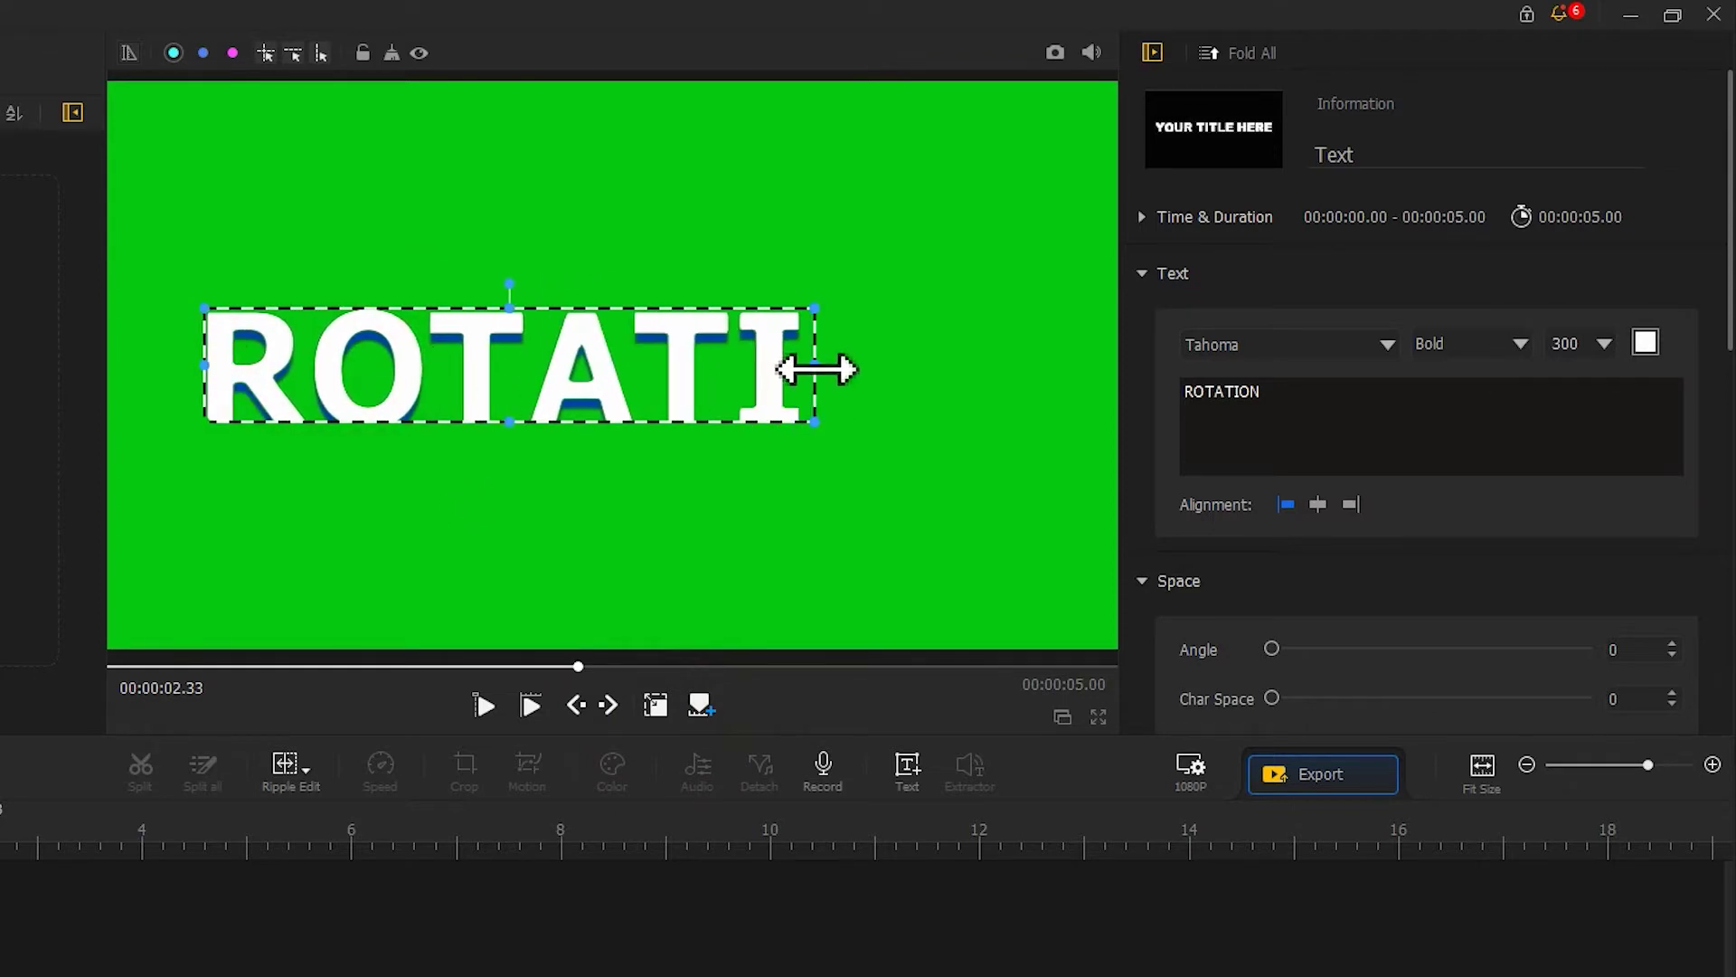
{"action": "left_click_drag", "start_coordinate": [815, 366], "coordinate": [1063, 365]}
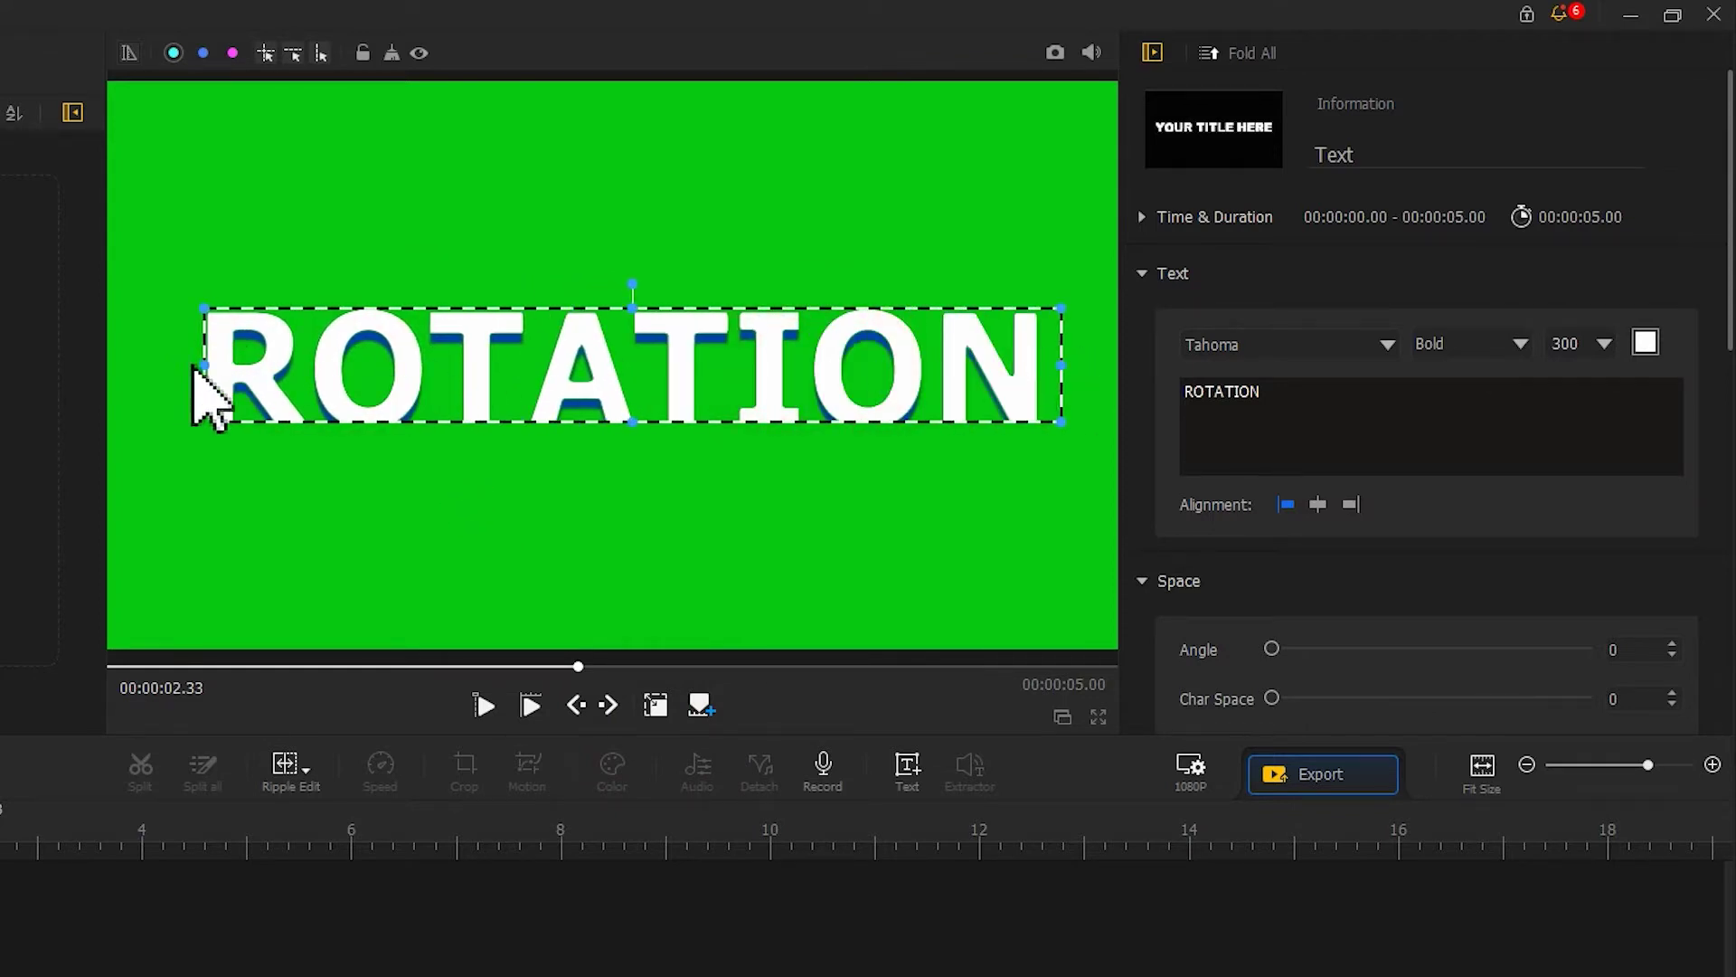
{"action": "mouse_move", "coordinate": [204, 365]}
{"action": "left_mouse_down"}
{"action": "mouse_move", "coordinate": [175, 361]}
{"action": "mouse_move", "coordinate": [198, 362]}
{"action": "left_mouse_up"}
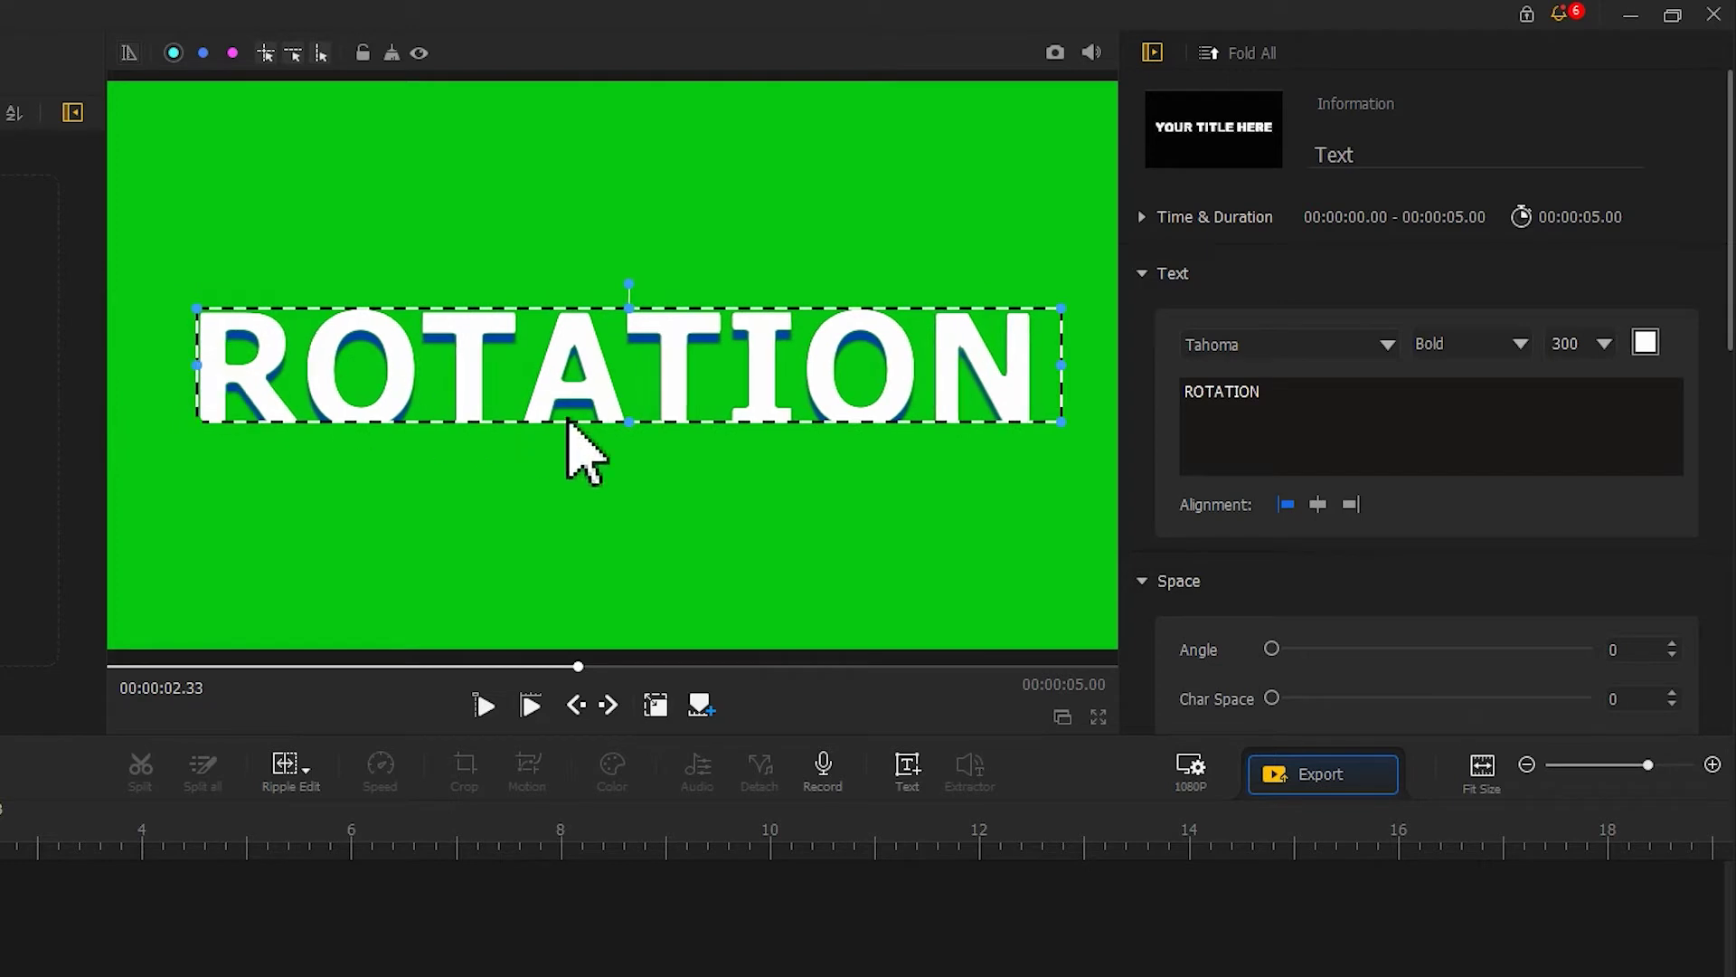
{"action": "left_click_drag", "start_coordinate": [627, 423], "coordinate": [628, 477]}
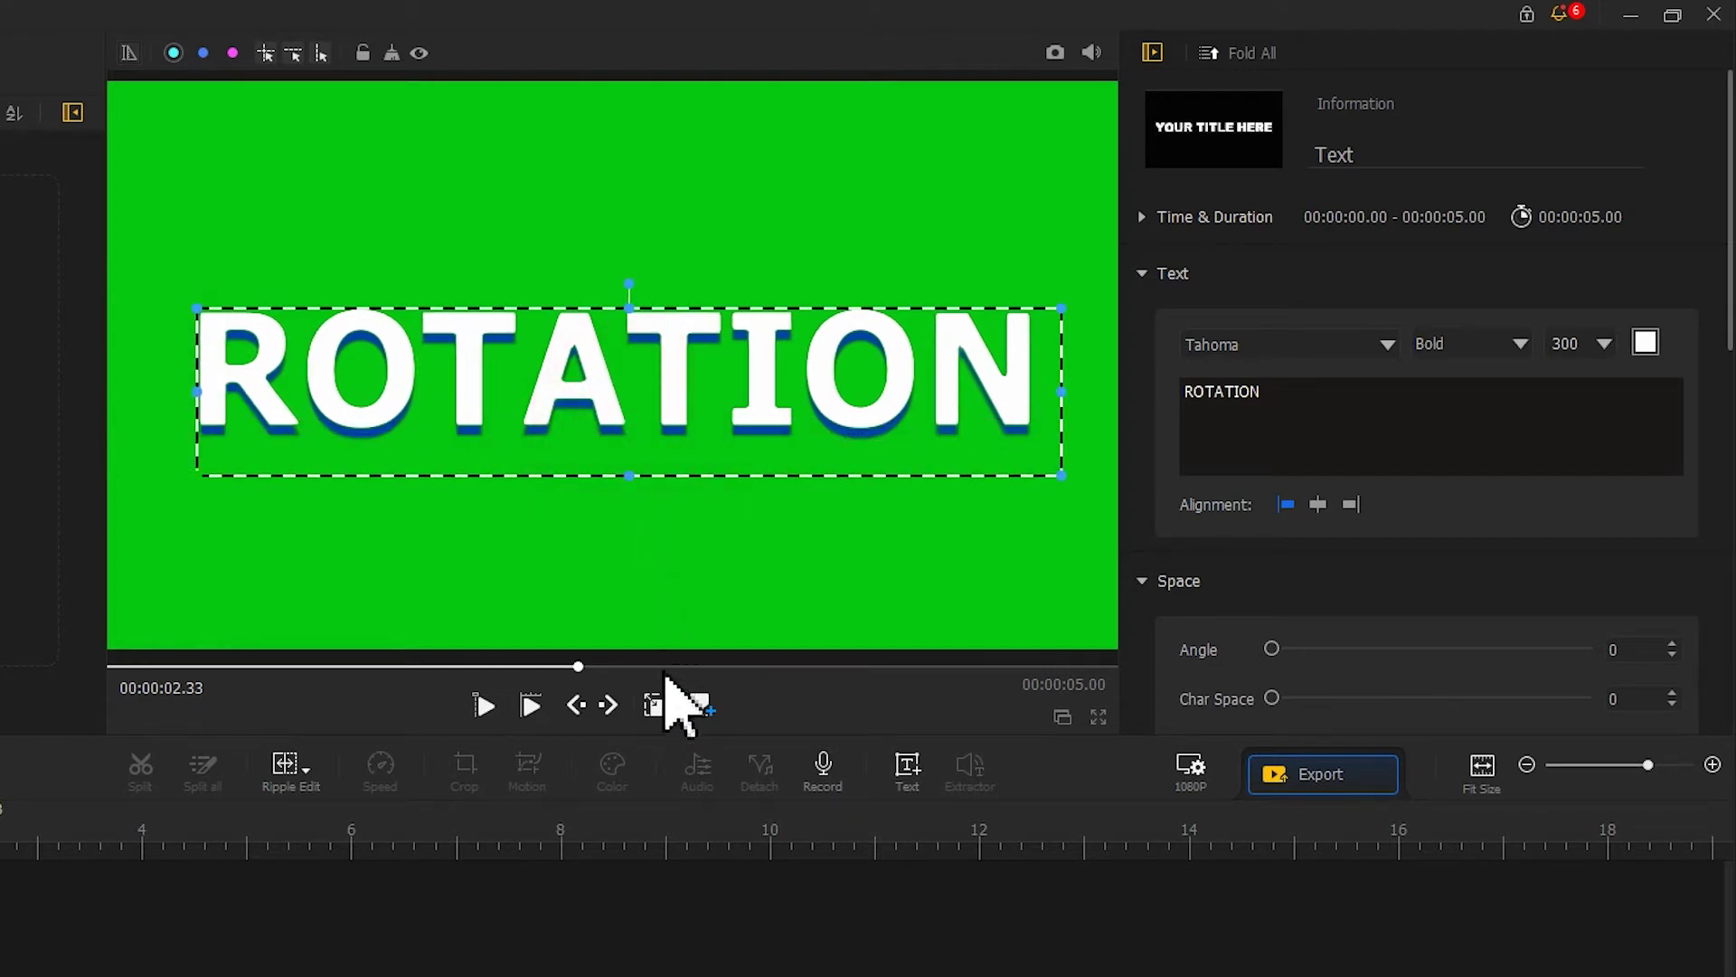
{"action": "left_click", "coordinate": [662, 704]}
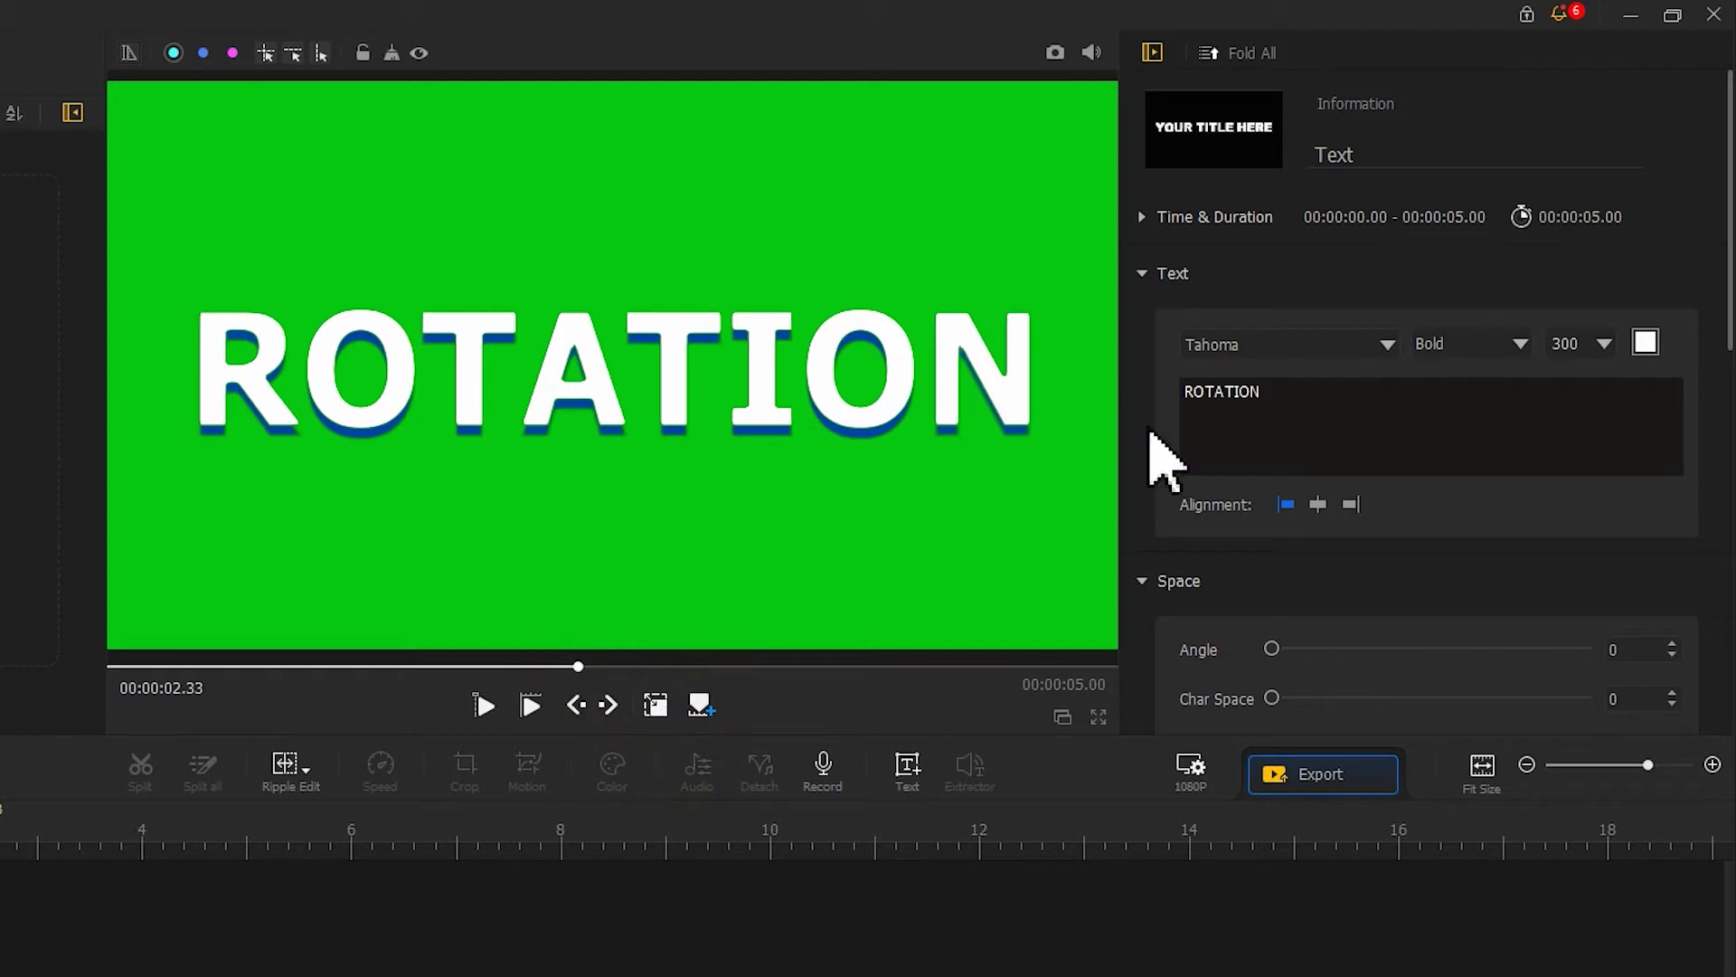
Step: Zero the text shadow offset, save snapshot rotation_1.png, and import the snapshots into the Media Library
{"action": "scroll", "coordinate": [1698, 597], "scroll_direction": "down", "scroll_amount": 10}
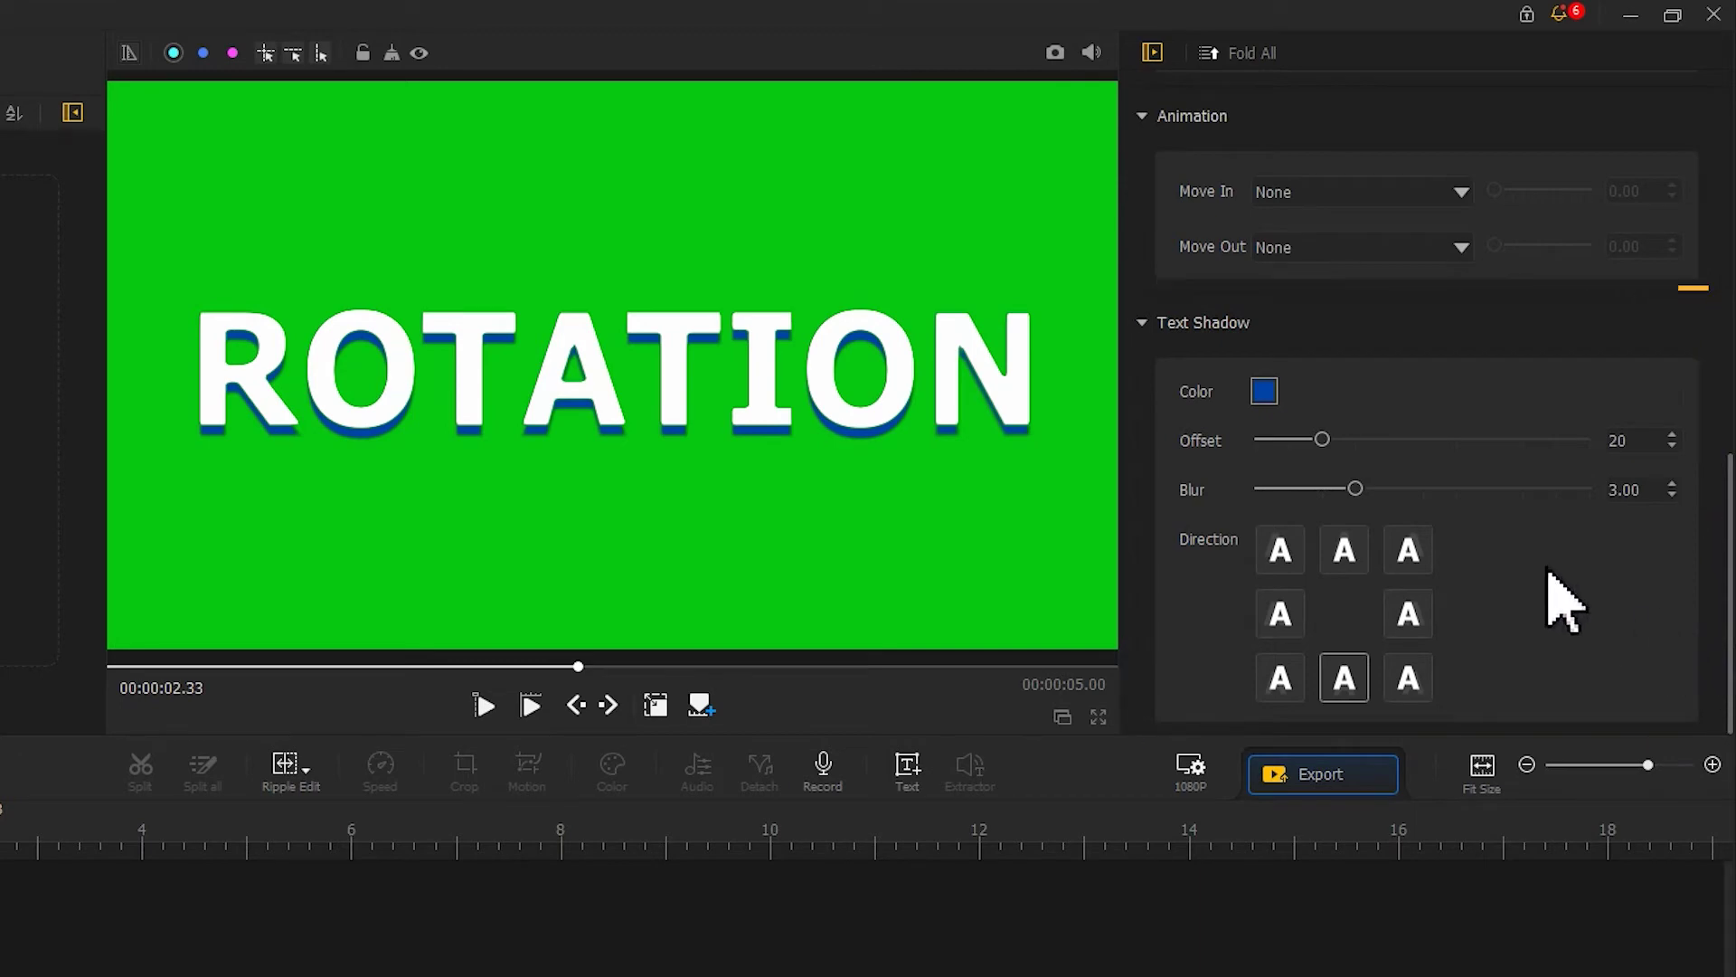
{"action": "left_click_drag", "start_coordinate": [1322, 439], "coordinate": [1253, 437]}
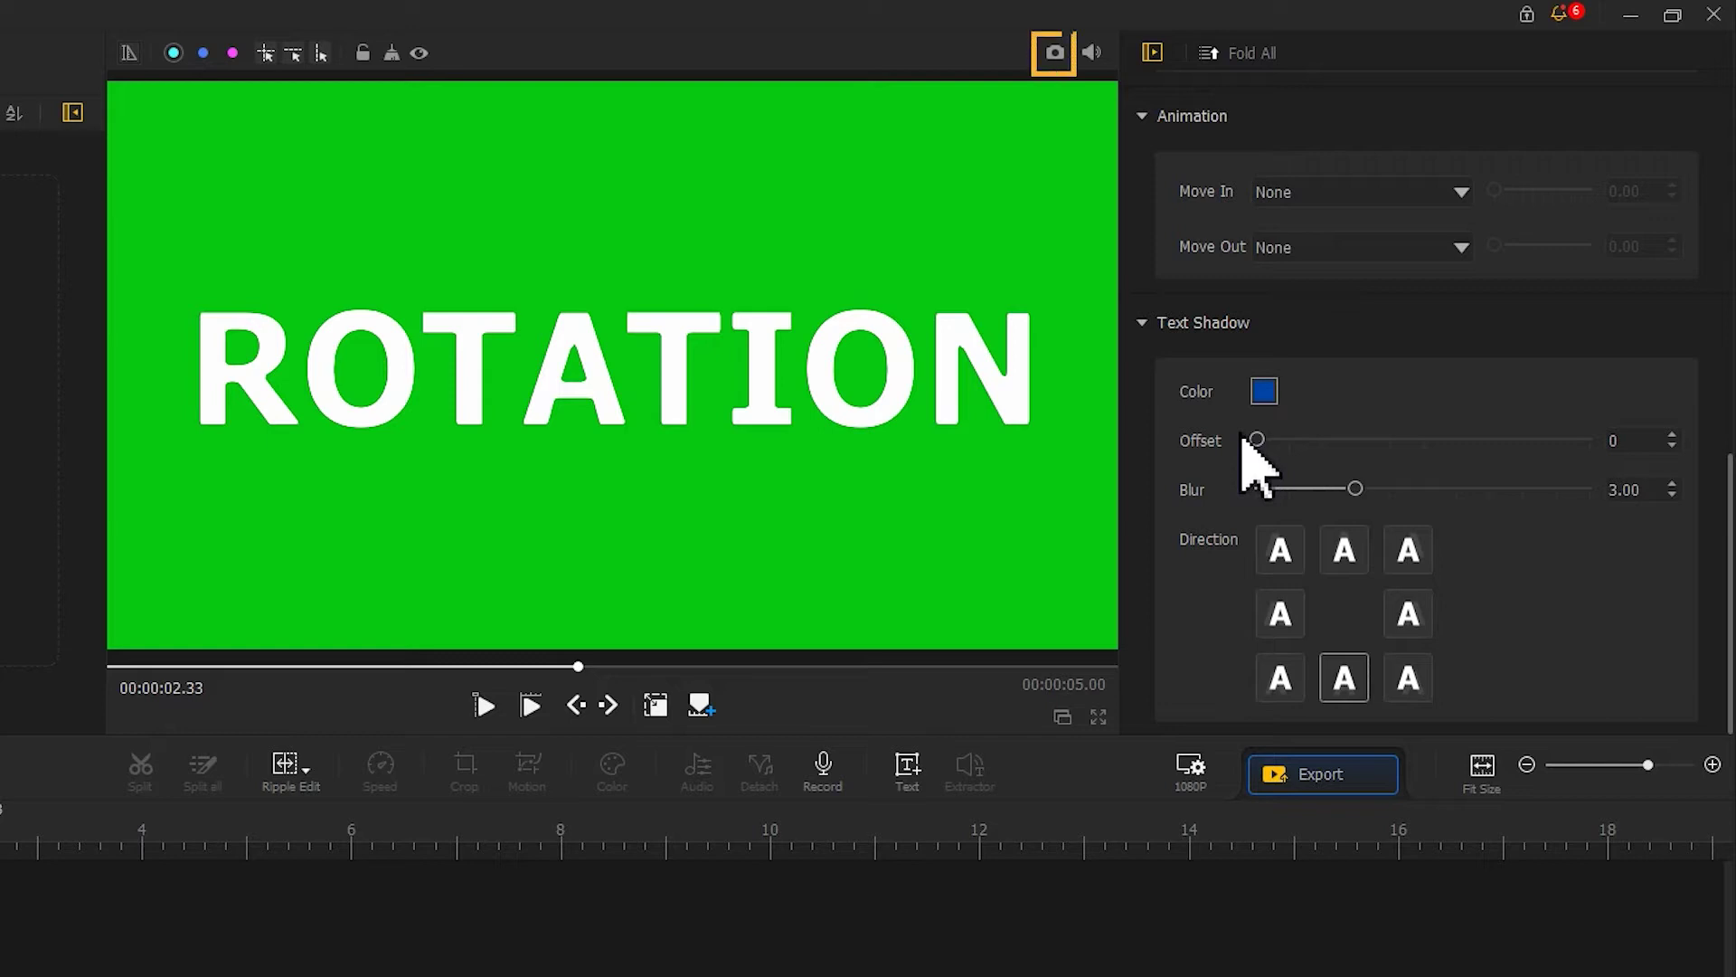
{"action": "left_click", "coordinate": [1056, 54]}
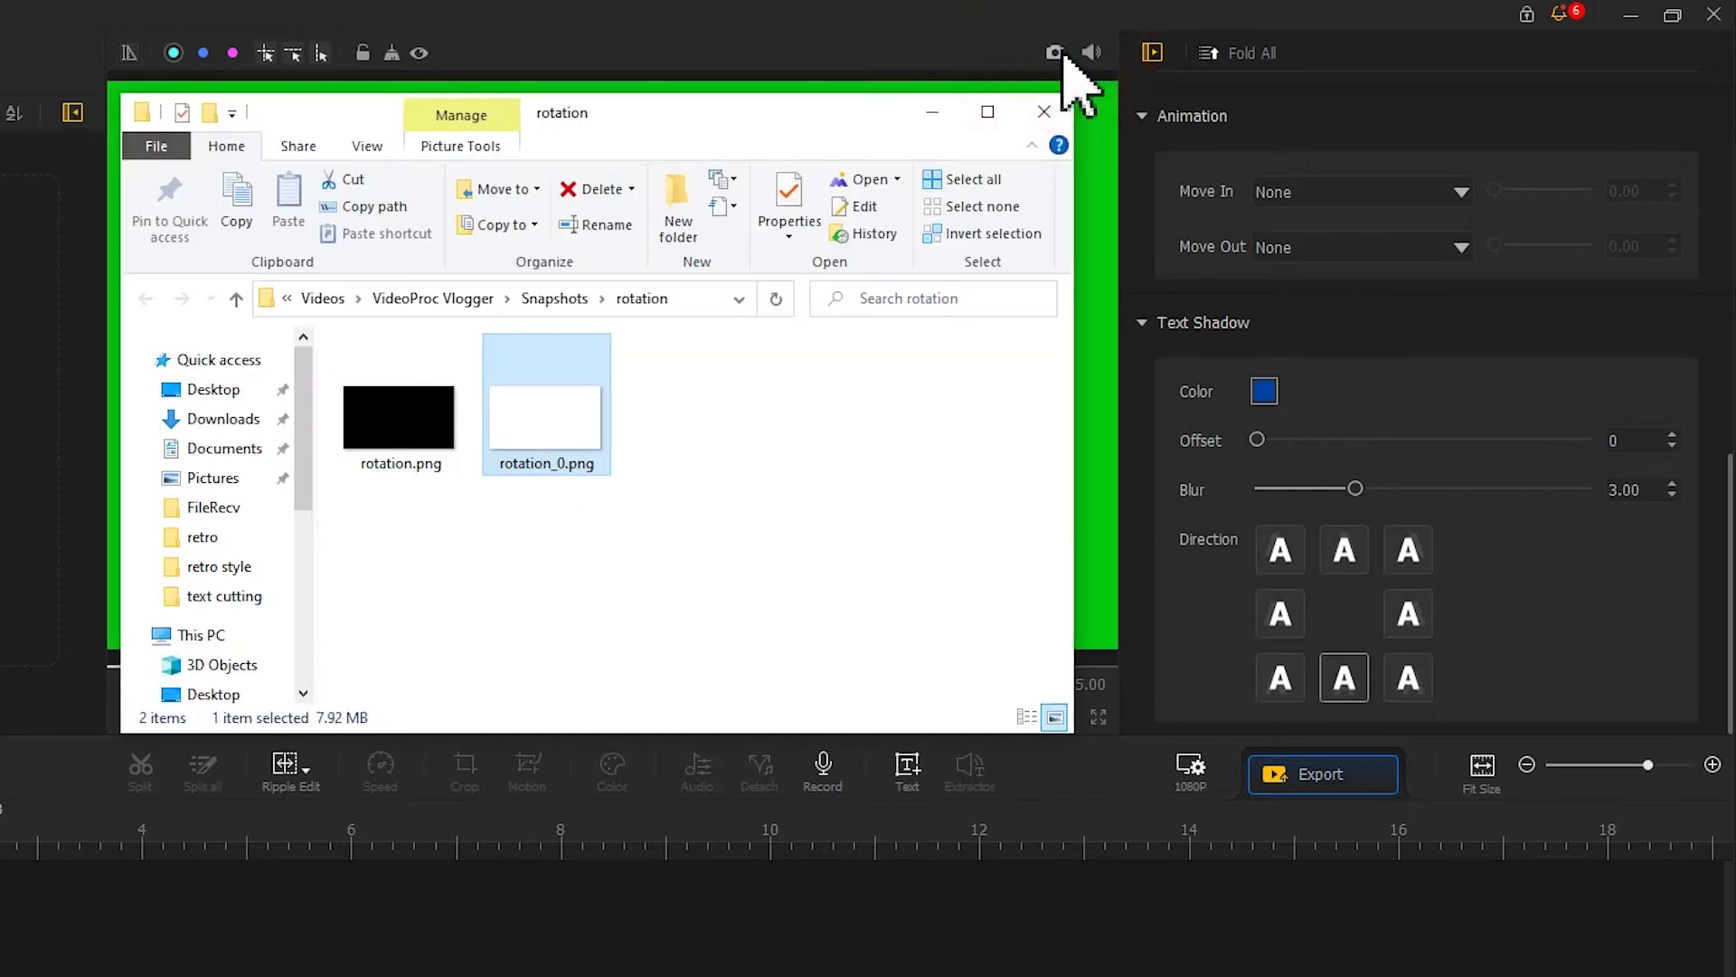
{"action": "left_click", "coordinate": [1056, 54]}
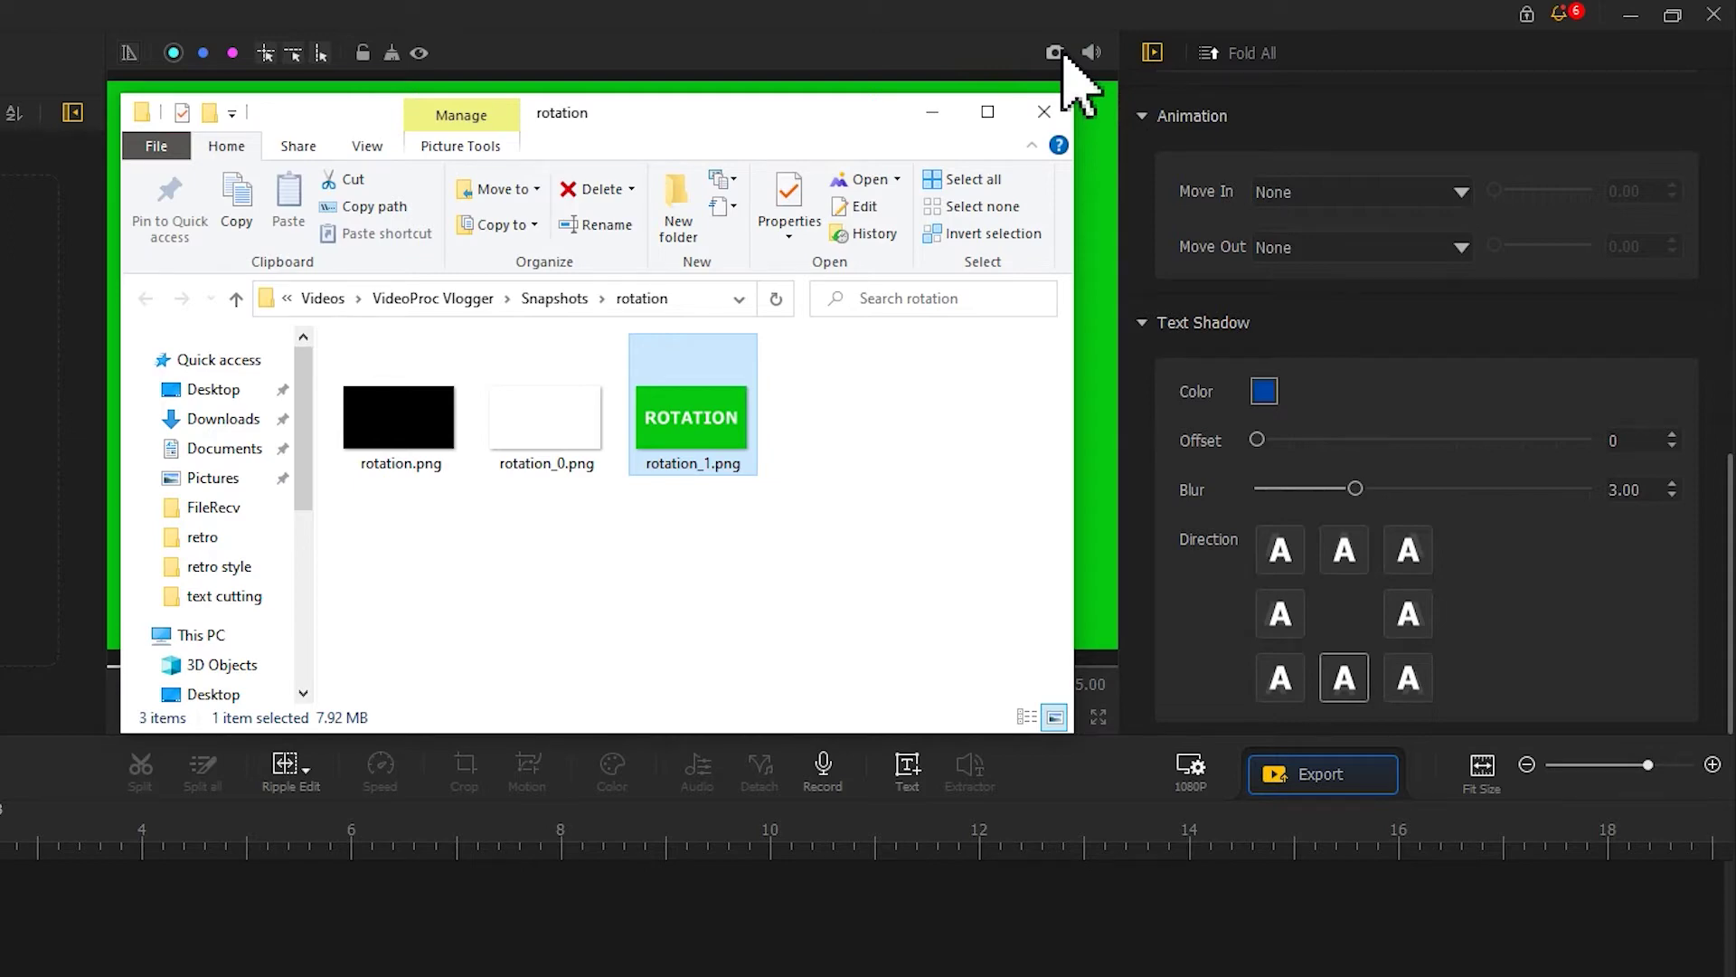
{"action": "left_click_drag", "start_coordinate": [865, 564], "coordinate": [398, 393]}
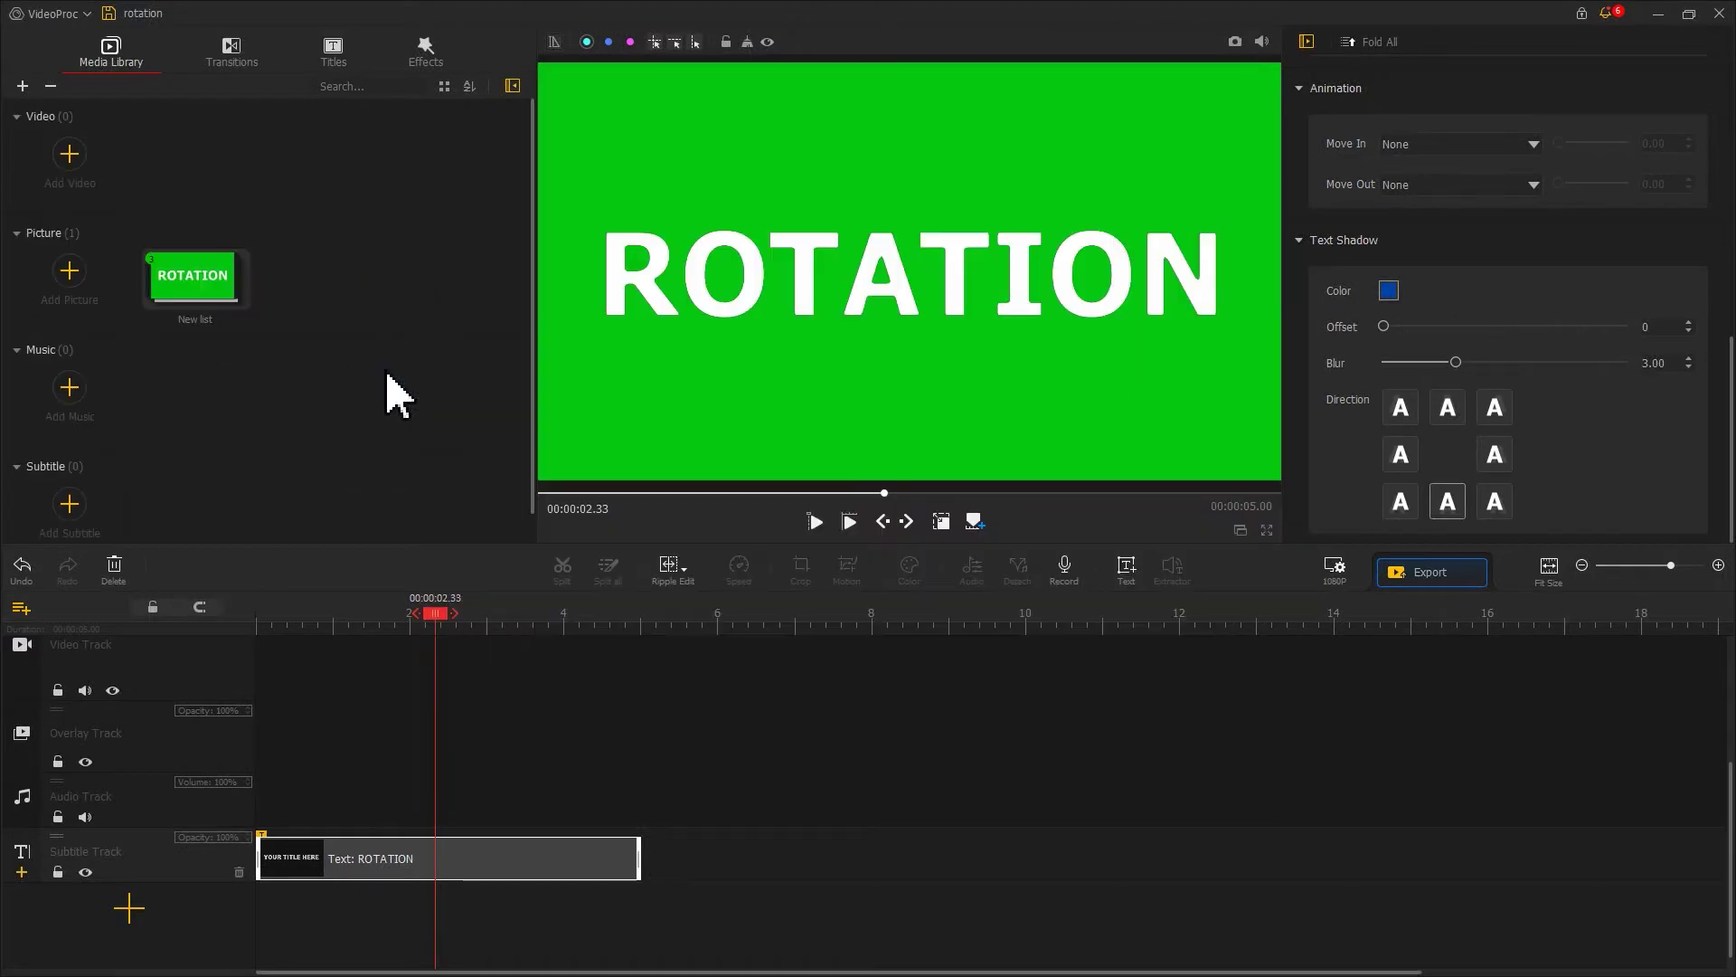
Step: Delete the ROTATION text clip and set the project background back to Black
{"action": "left_click", "coordinate": [420, 873]}
{"action": "key", "text": "Delete"}
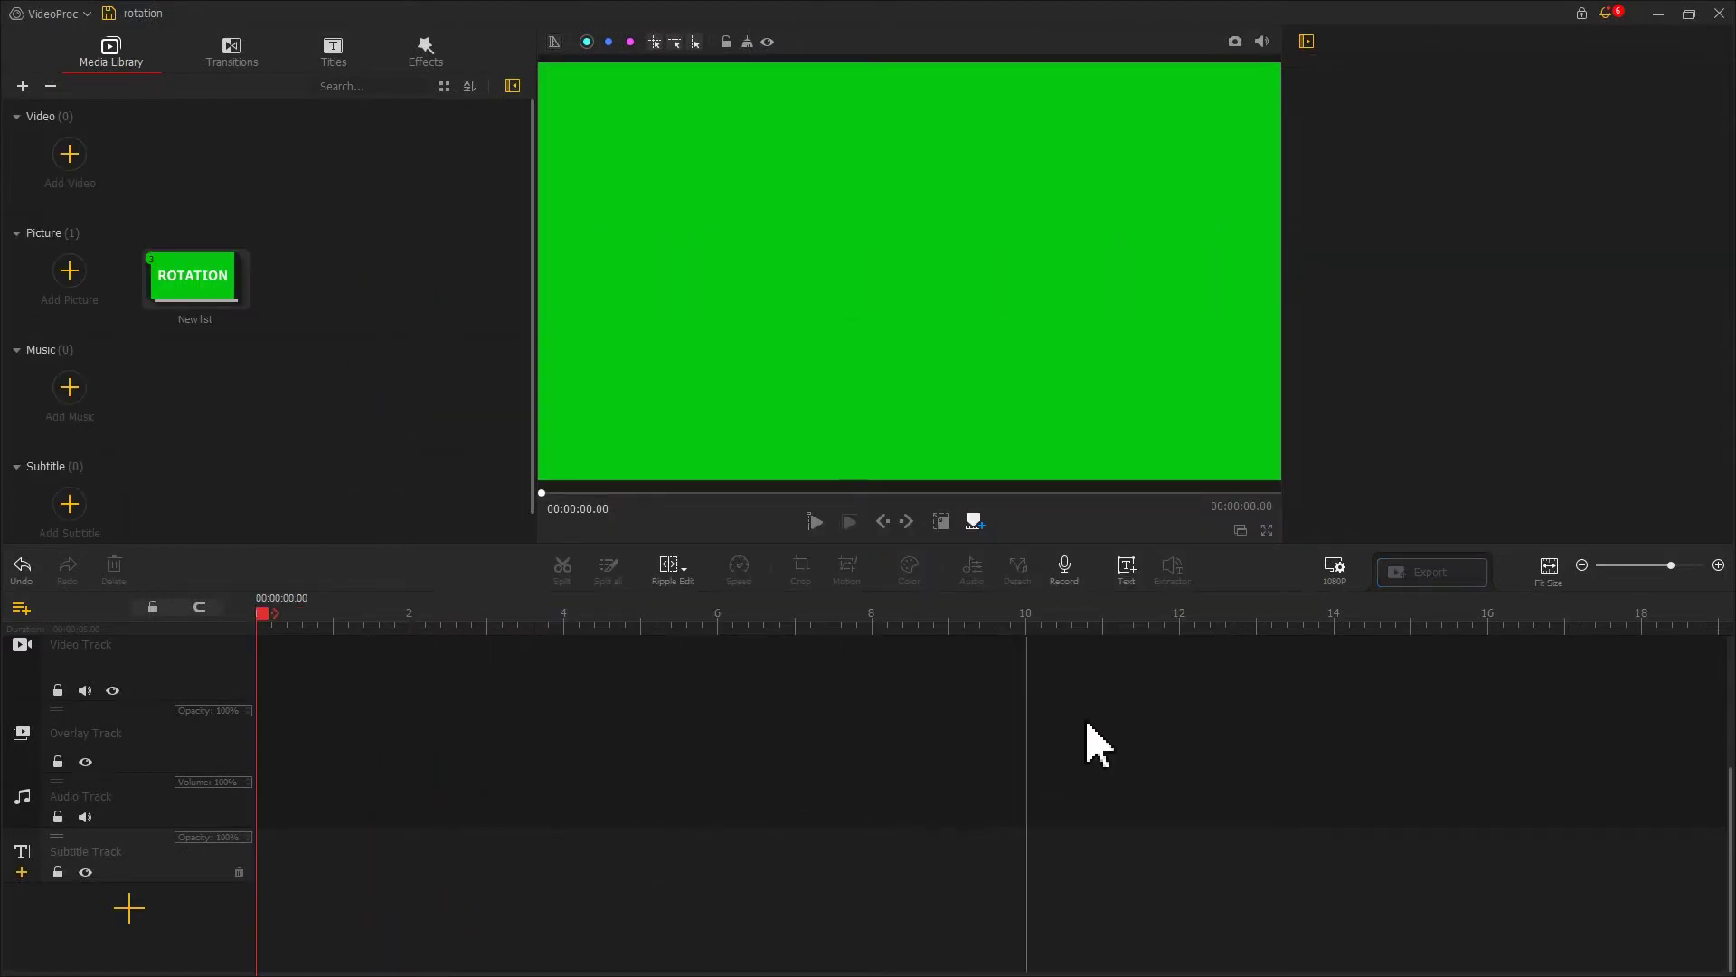
{"action": "left_click", "coordinate": [1333, 570]}
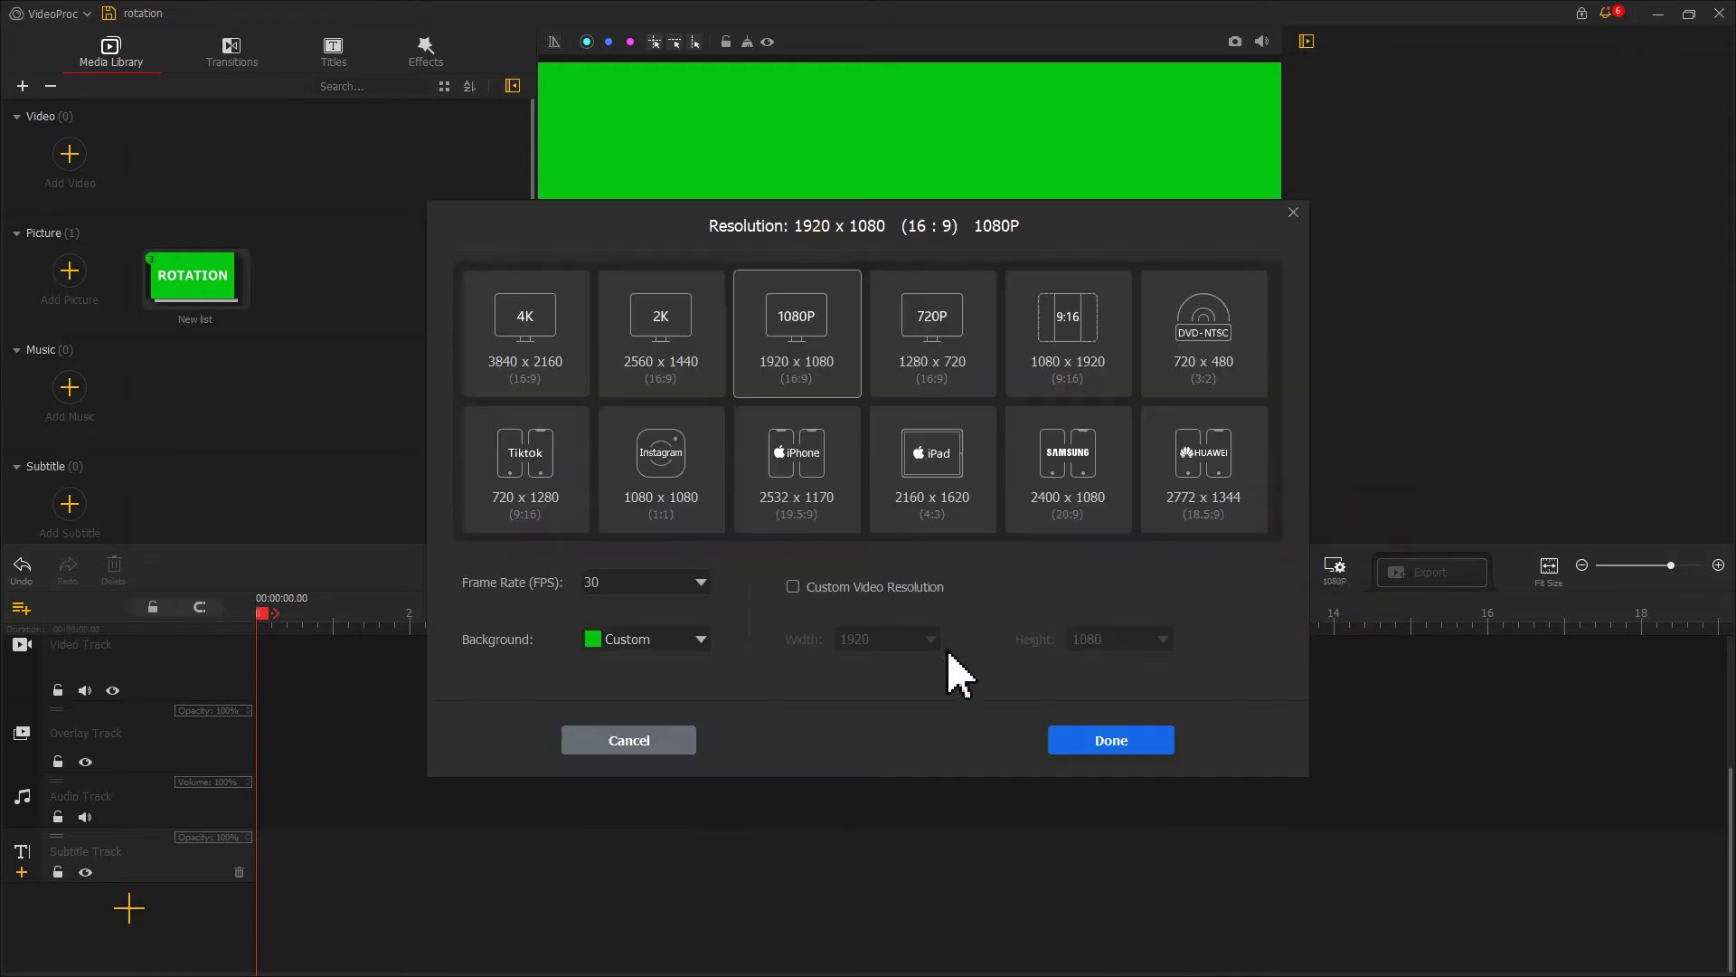
{"action": "left_click", "coordinate": [707, 640]}
{"action": "left_click", "coordinate": [685, 687]}
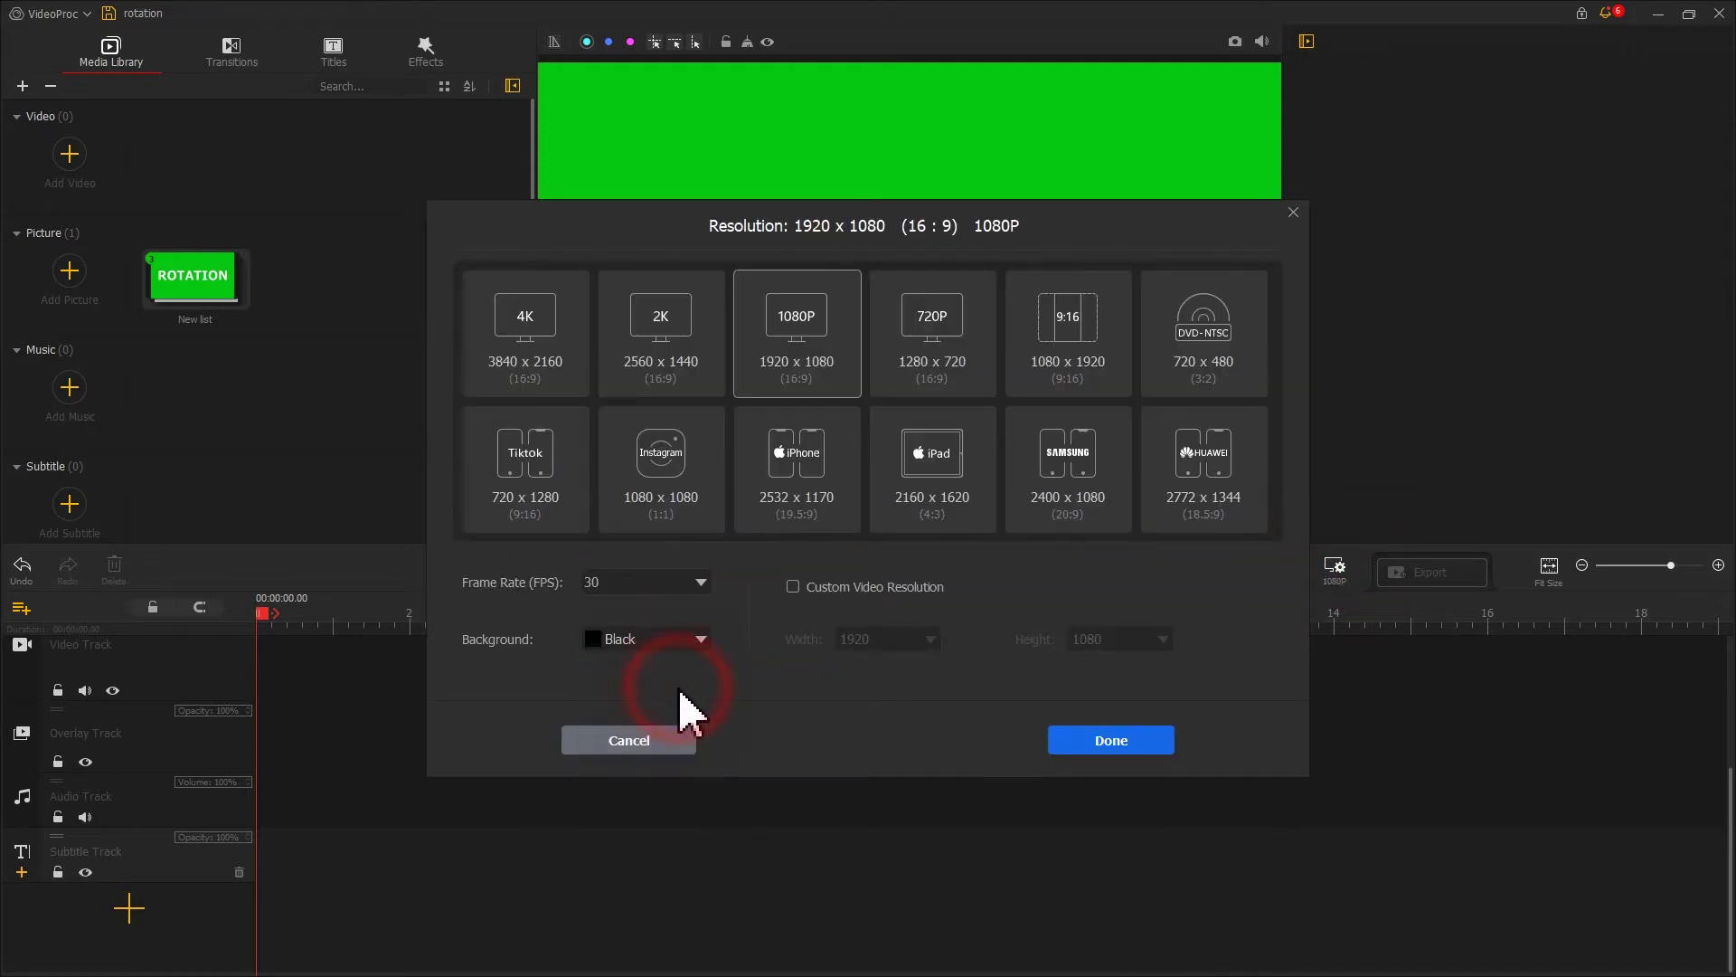
Step: Place black rotation on the Video Track and white rotation_0 on the Overlay Track
{"action": "left_click", "coordinate": [1100, 741]}
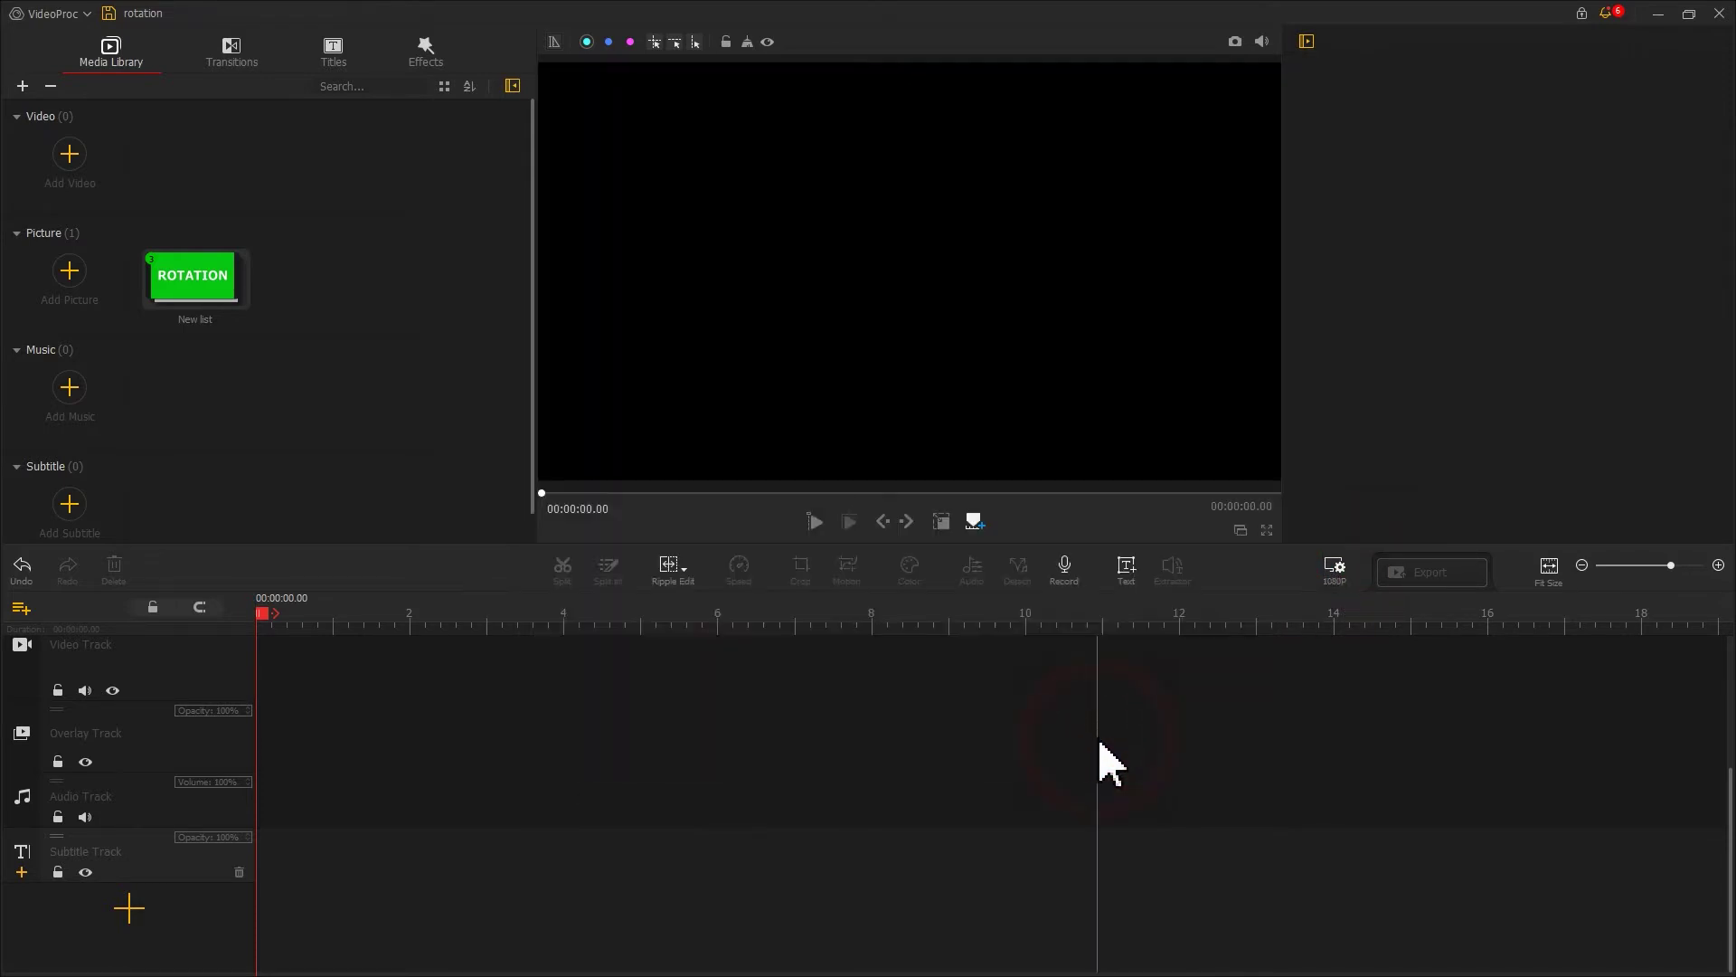
{"action": "double_click", "coordinate": [222, 290]}
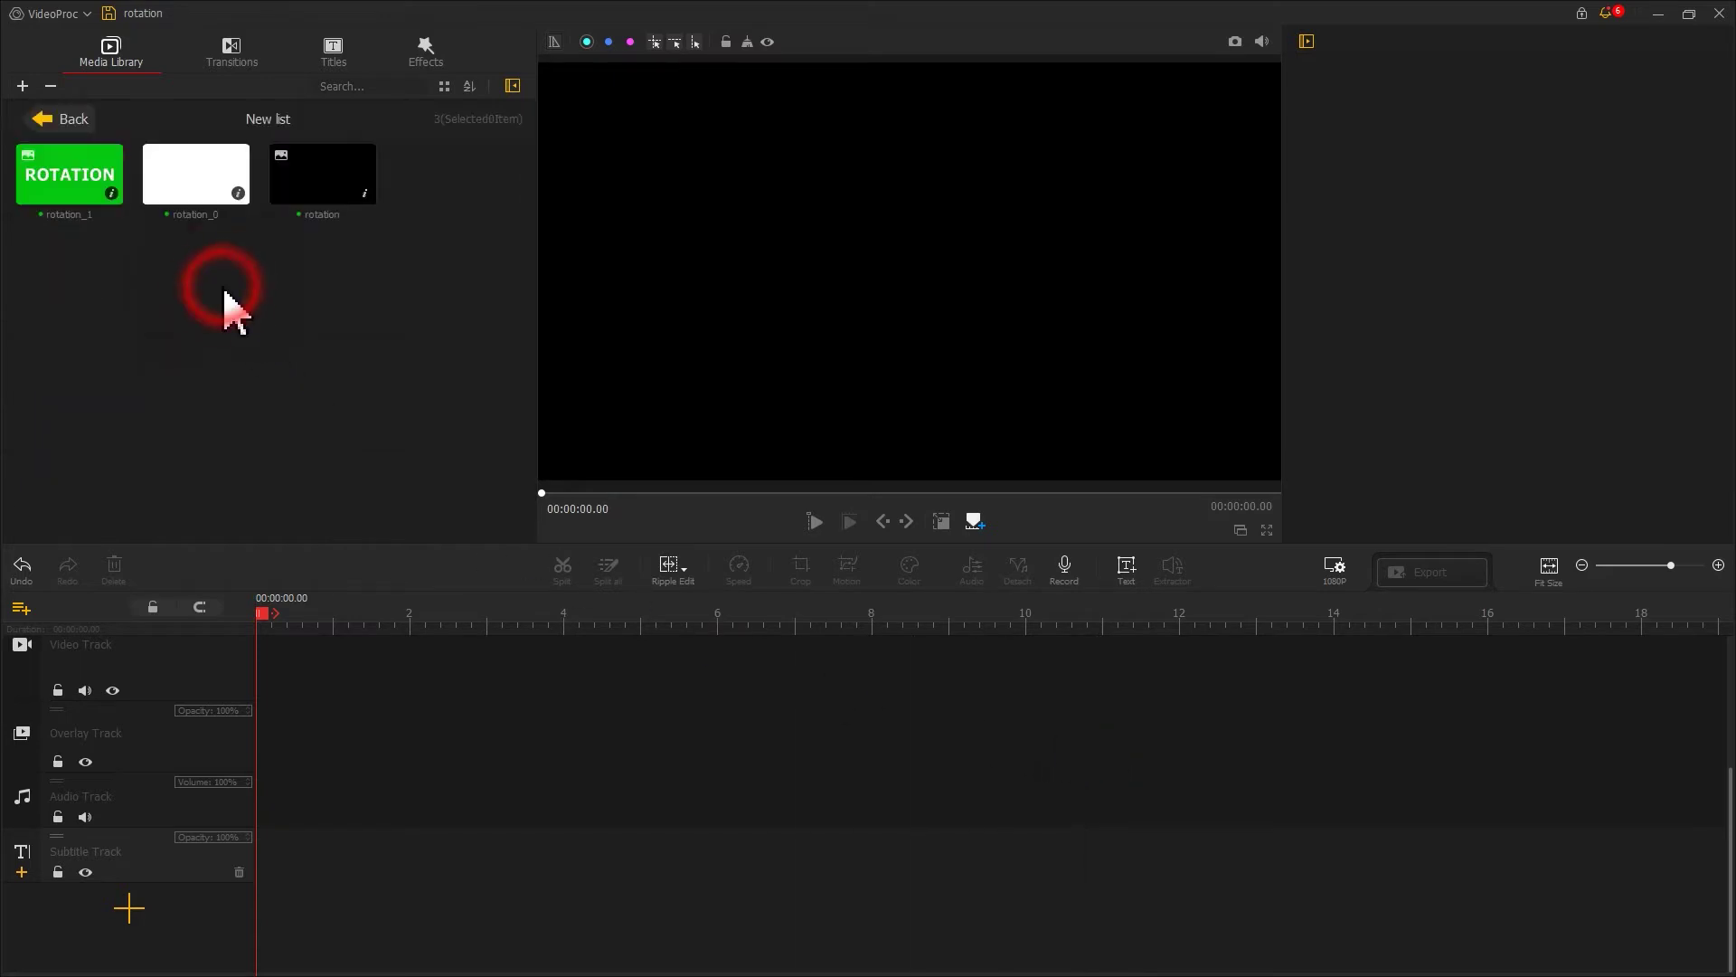
{"action": "left_click_drag", "start_coordinate": [312, 192], "coordinate": [263, 678]}
{"action": "left_click_drag", "start_coordinate": [203, 181], "coordinate": [253, 750]}
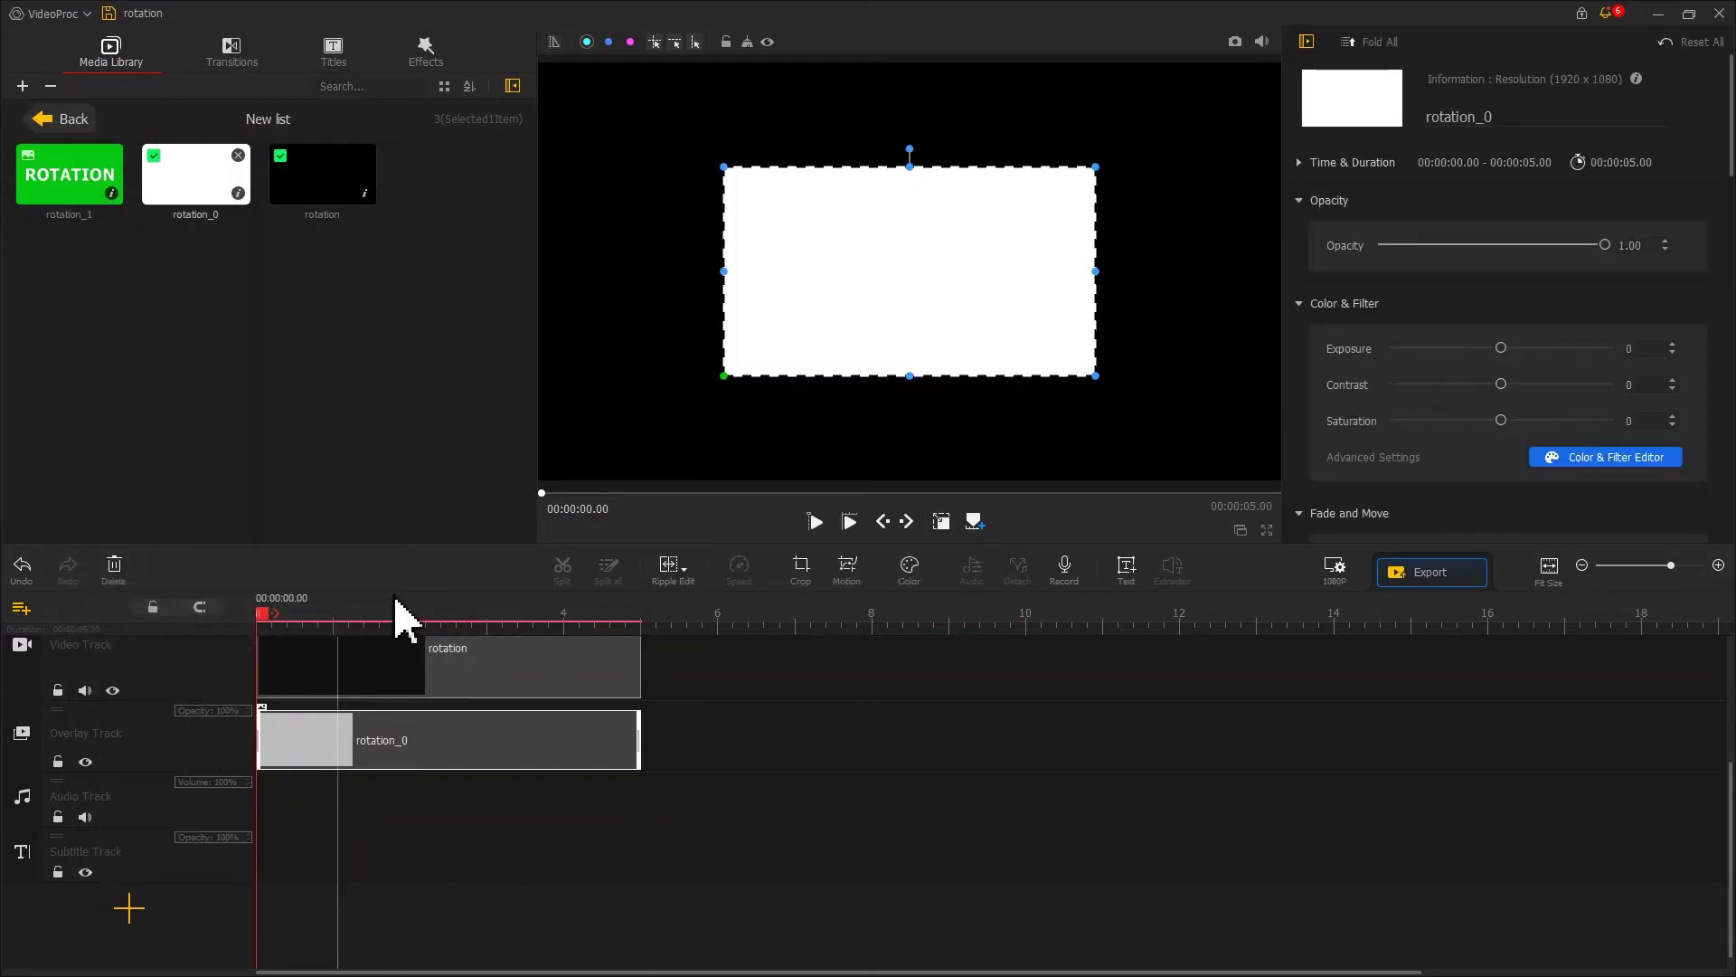
Step: Stretch the white overlay to full frame and move it down over the bottom half
{"action": "left_click_drag", "start_coordinate": [724, 375], "coordinate": [542, 482]}
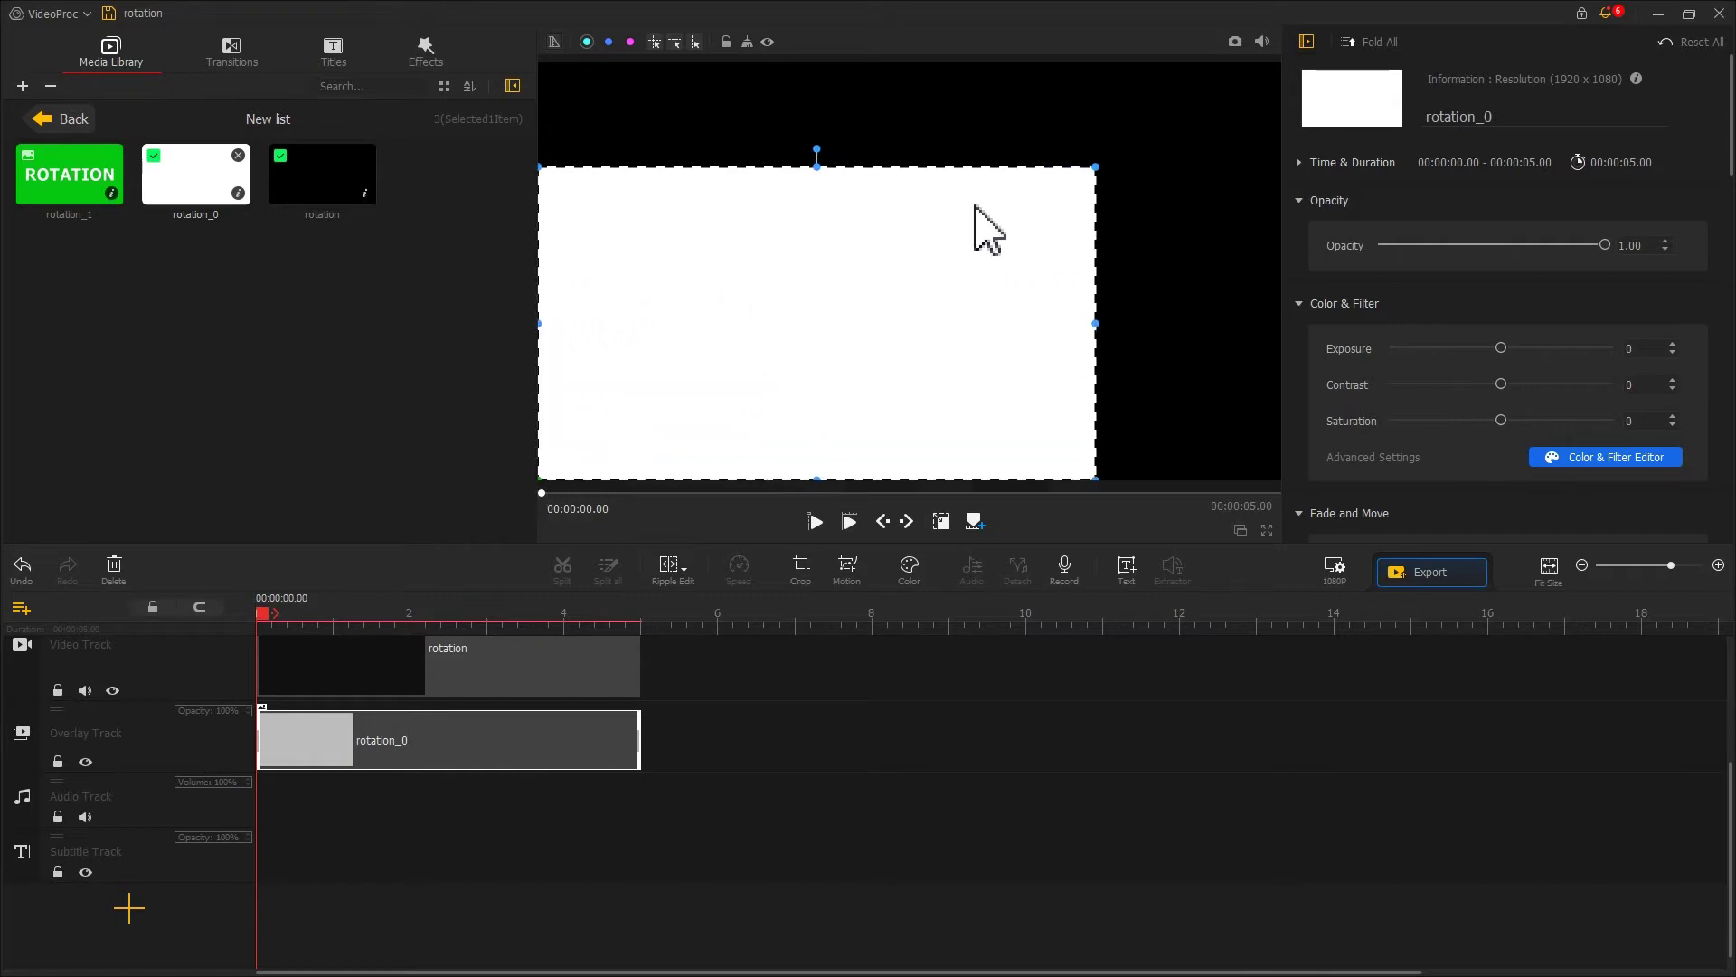
{"action": "left_click_drag", "start_coordinate": [1096, 169], "coordinate": [1279, 65]}
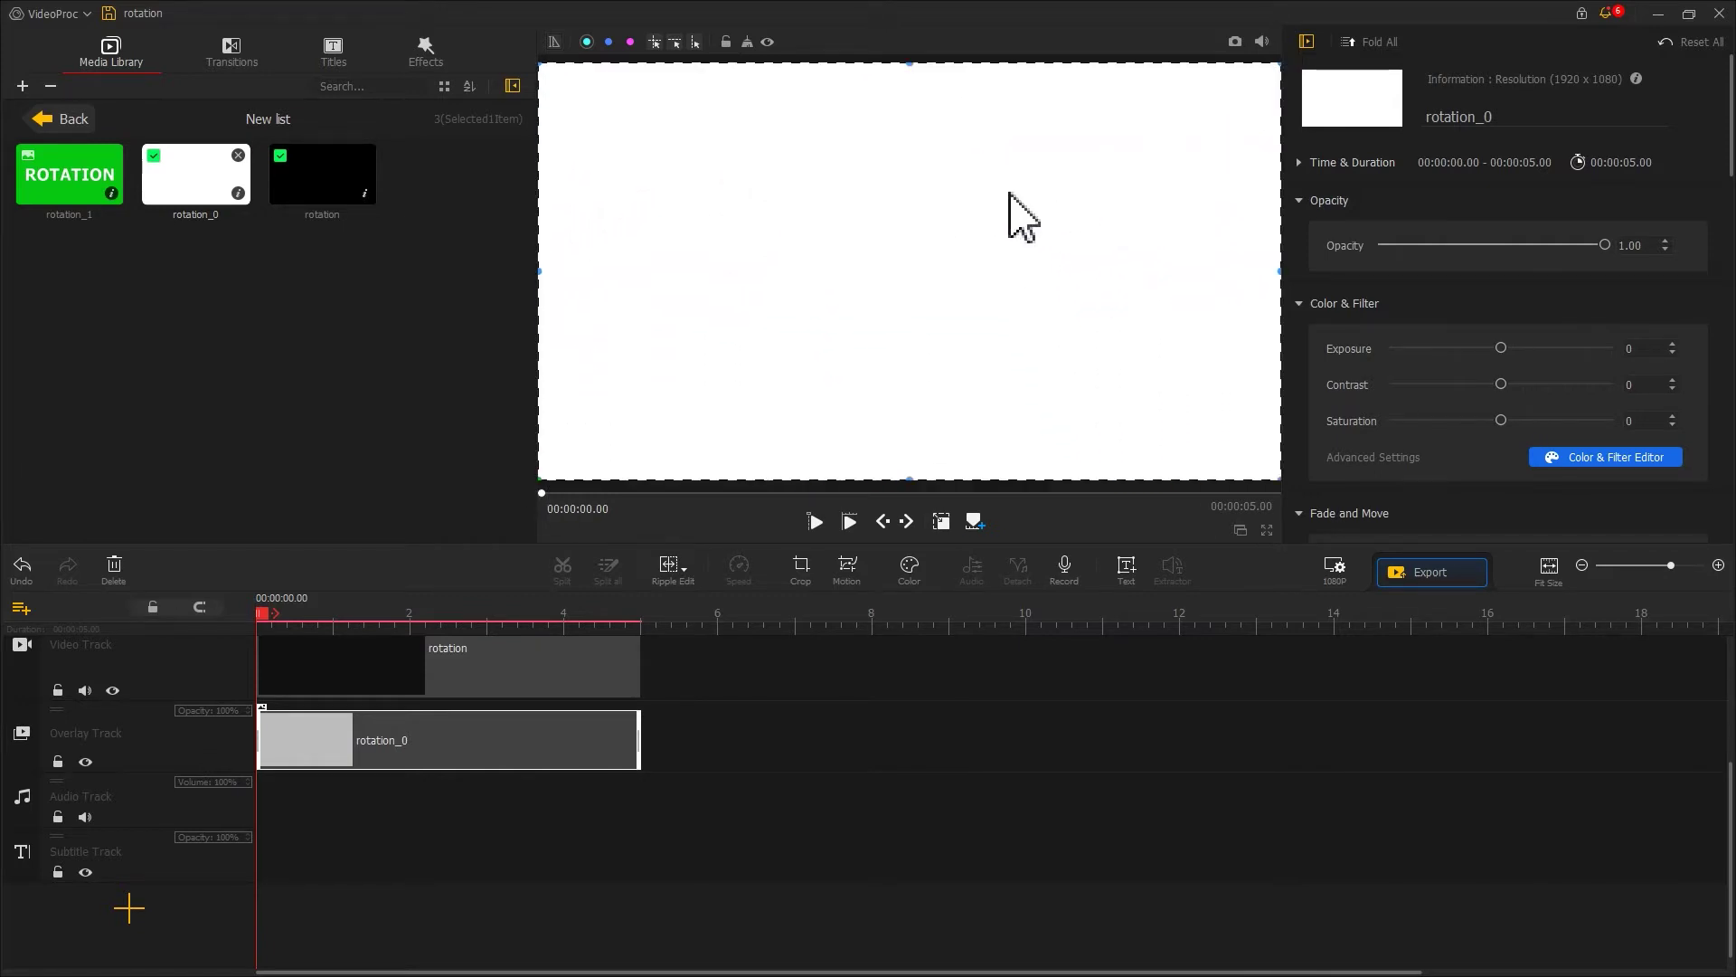
{"action": "left_click_drag", "start_coordinate": [961, 202], "coordinate": [964, 417]}
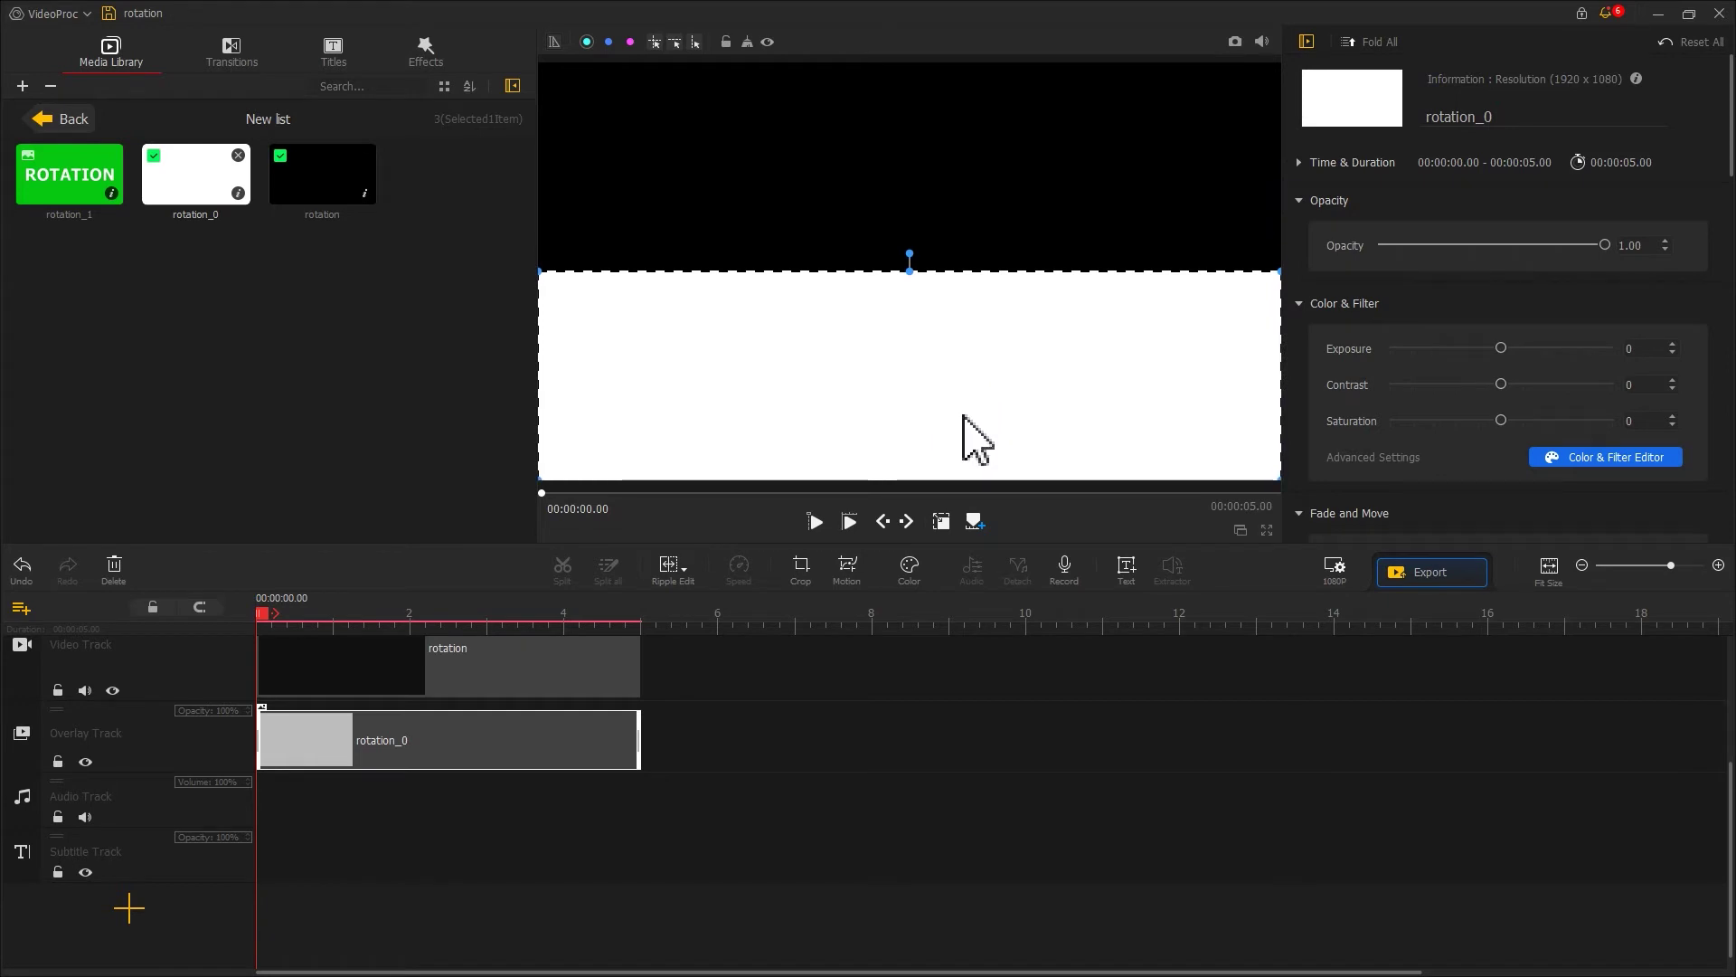
{"action": "left_click", "coordinate": [941, 519]}
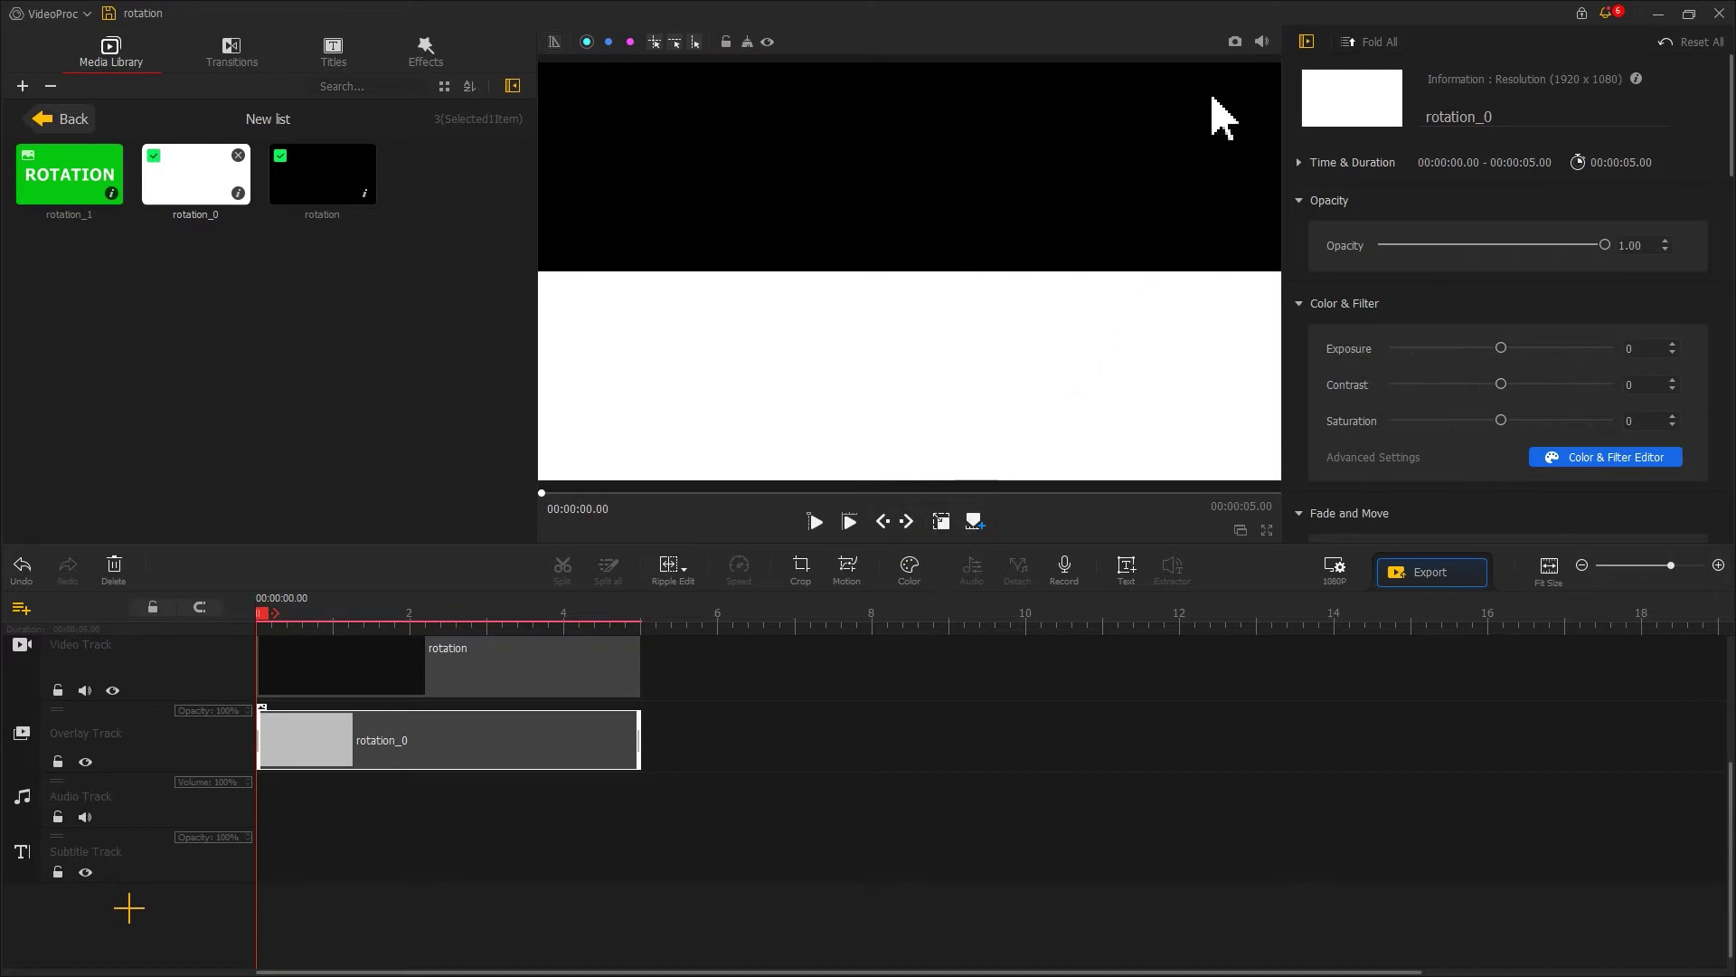
Step: Save the half-black, half-white snapshot rotation_2.png and add it to the Media Library
{"action": "left_click", "coordinate": [1237, 41]}
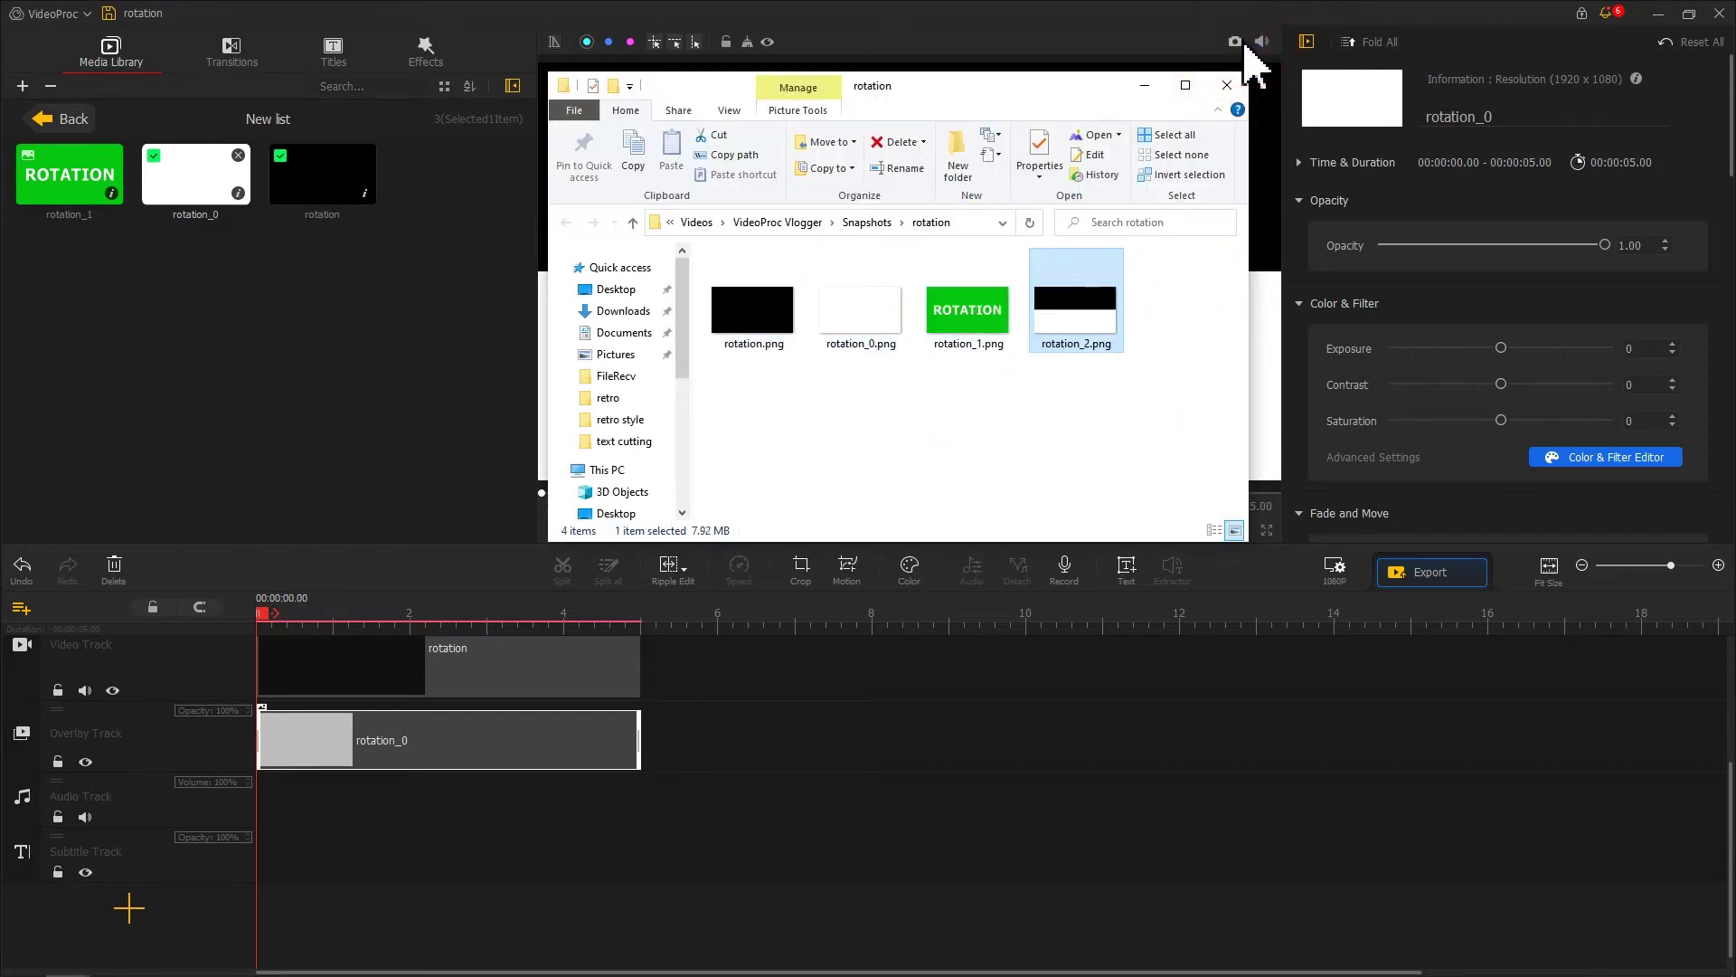
{"action": "left_click_drag", "start_coordinate": [1106, 331], "coordinate": [418, 347]}
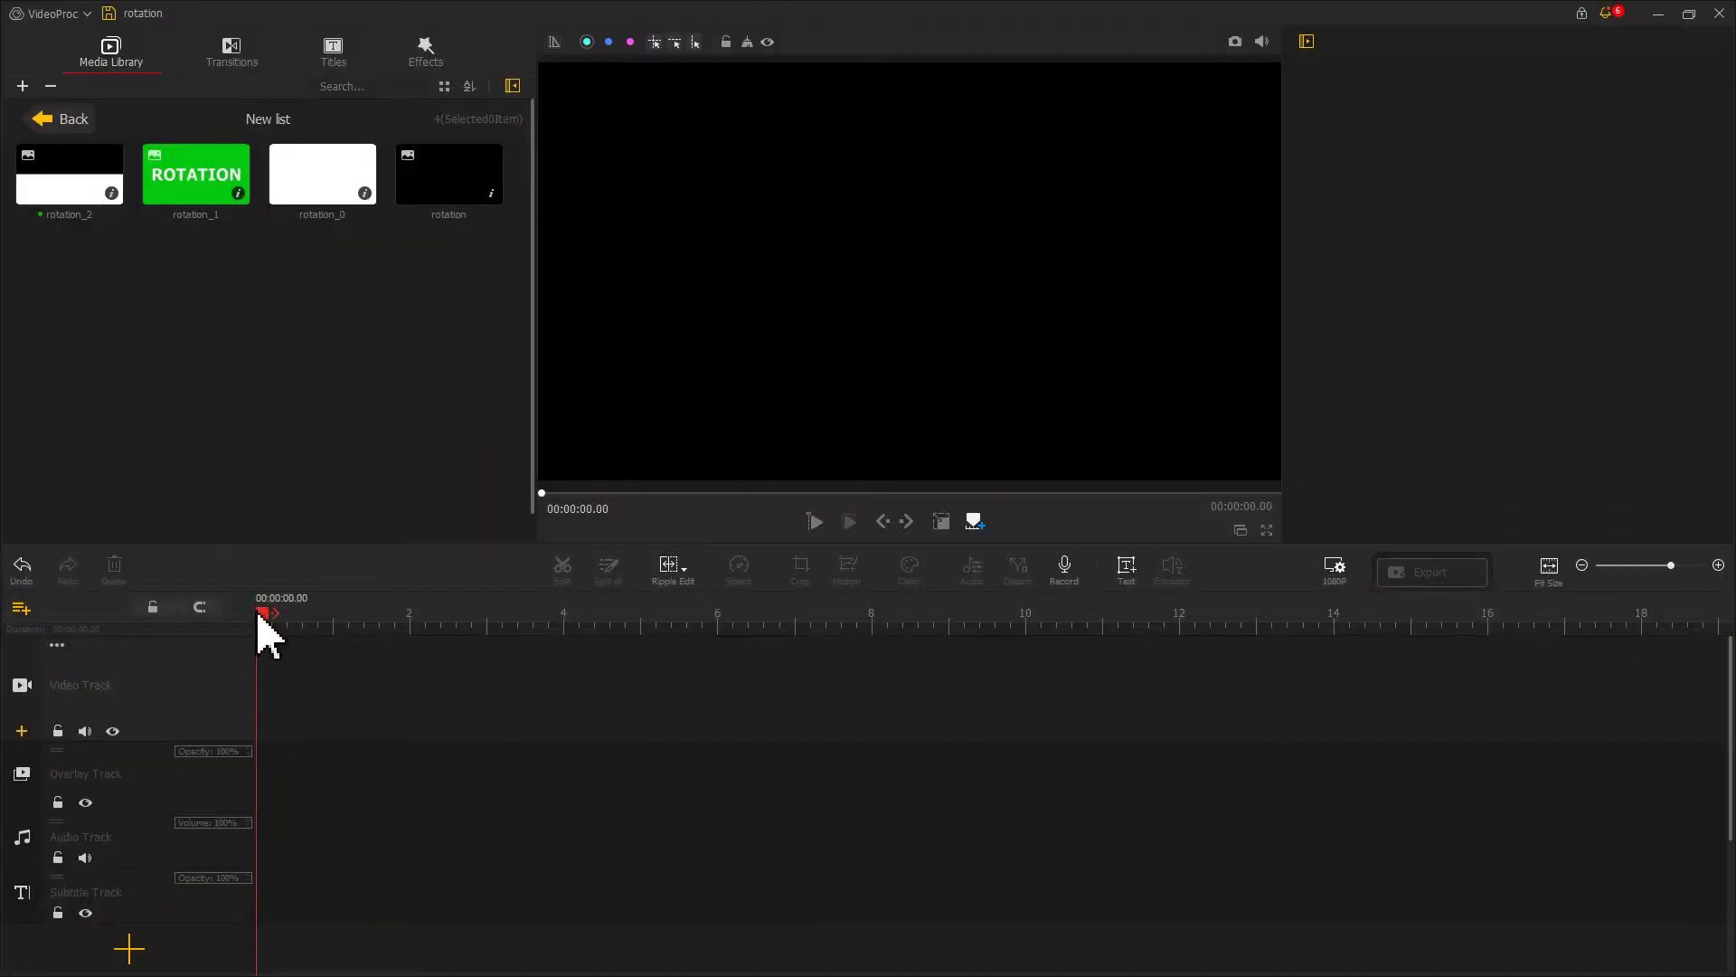
Step: Place rotation_2 on the video track and trim it to 4 seconds
{"action": "left_click_drag", "start_coordinate": [50, 190], "coordinate": [287, 710]}
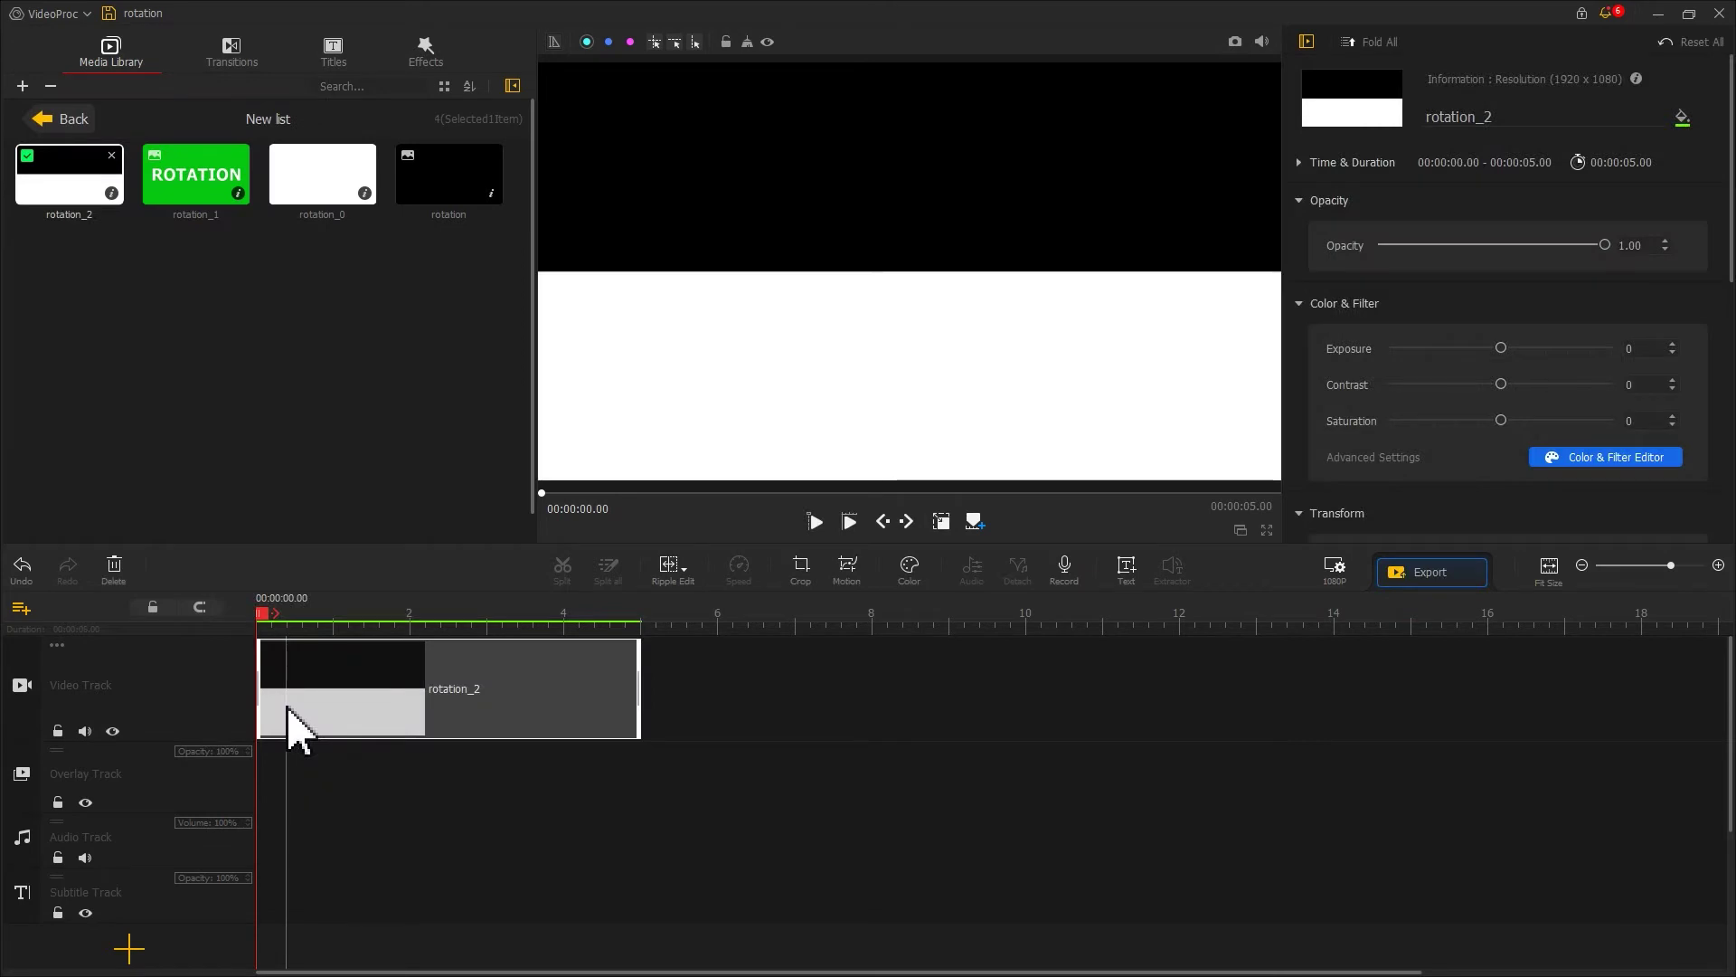
{"action": "left_click_drag", "start_coordinate": [639, 697], "coordinate": [562, 697]}
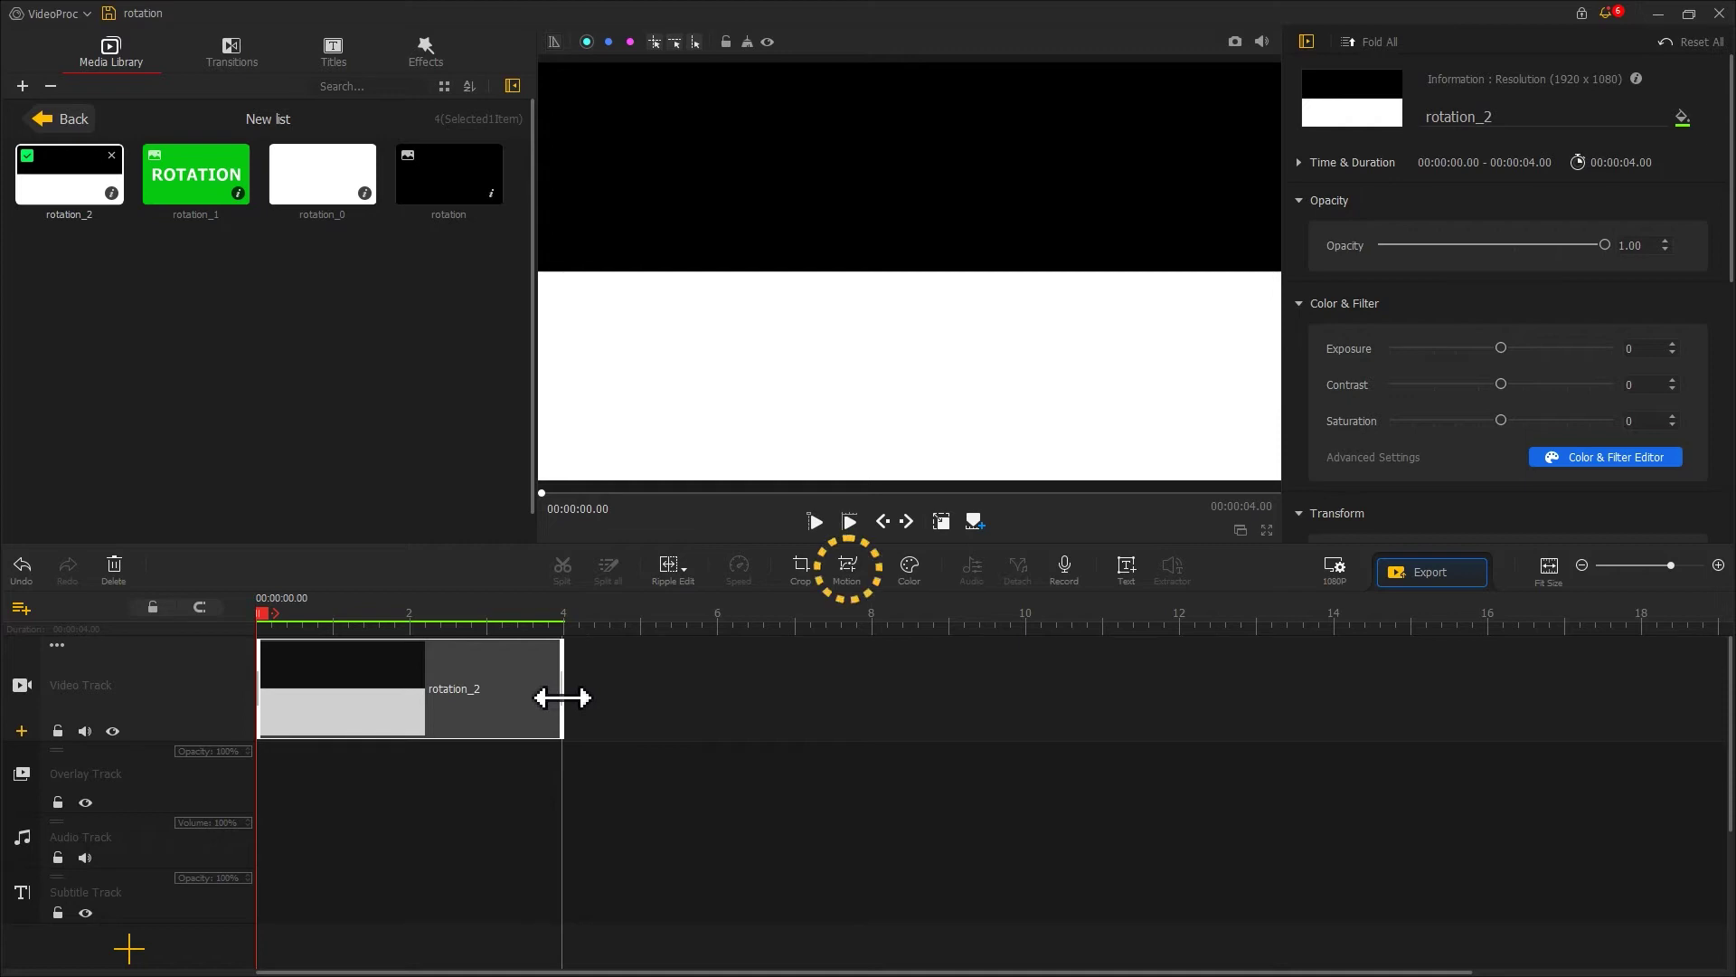
Step: Add a starting motion keyframe to the clip with the frame slightly resized
{"action": "left_click", "coordinate": [844, 577]}
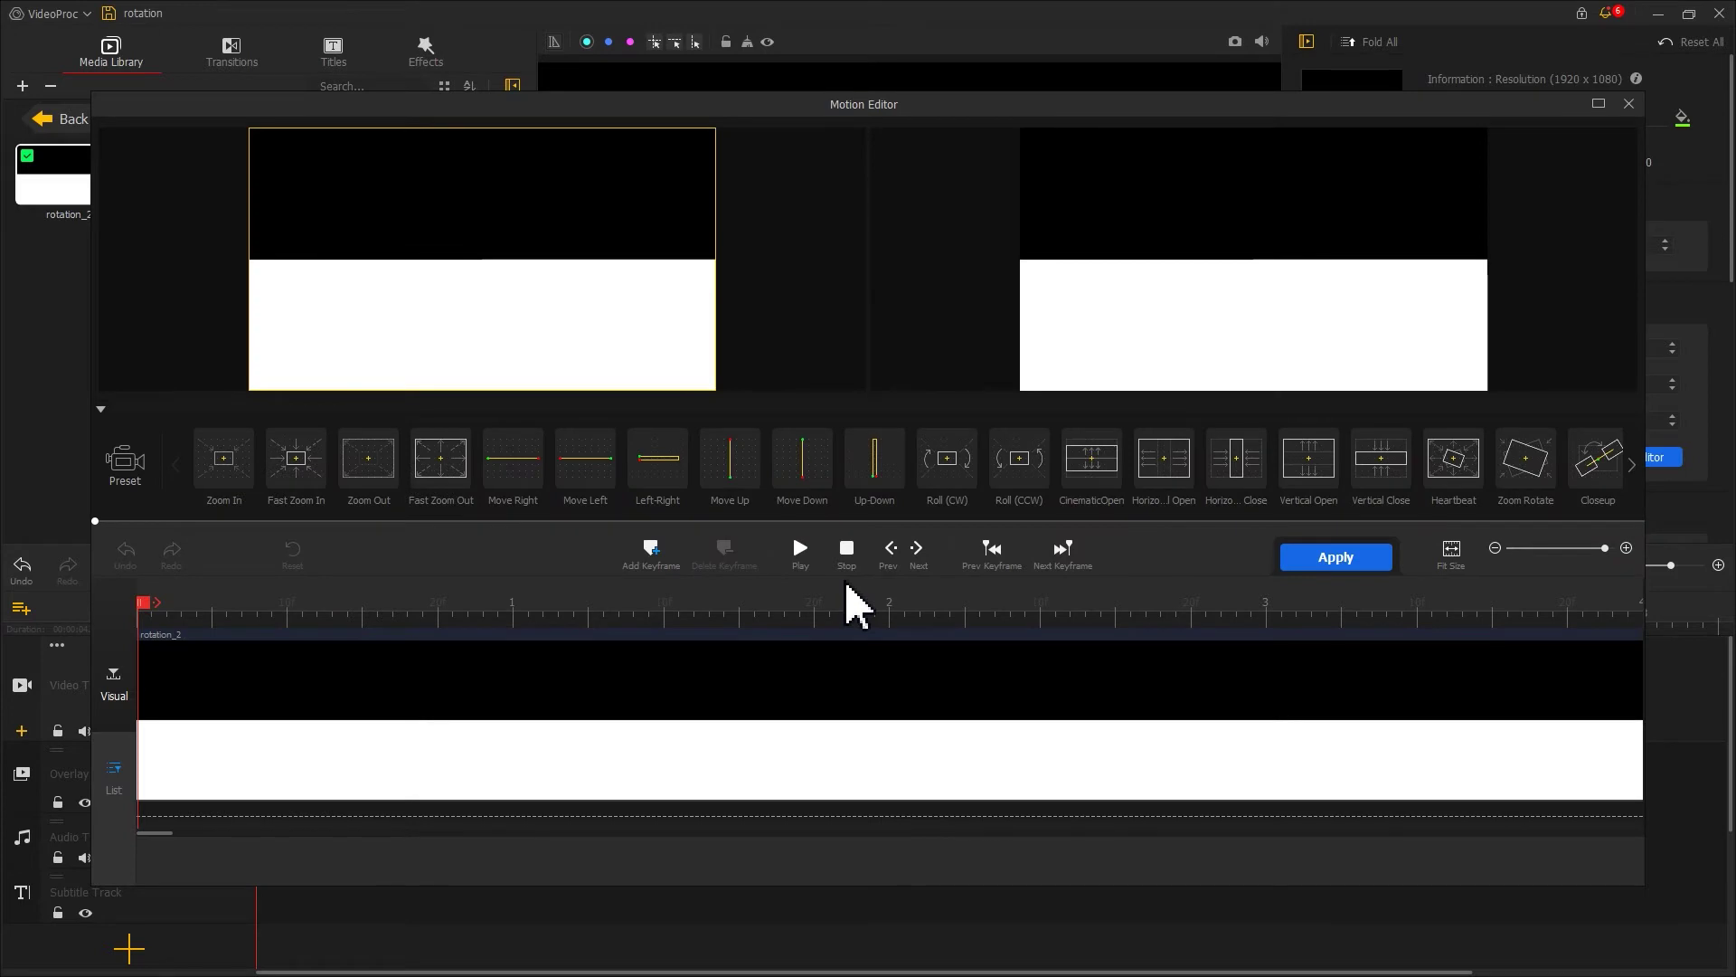
{"action": "left_click", "coordinate": [660, 561]}
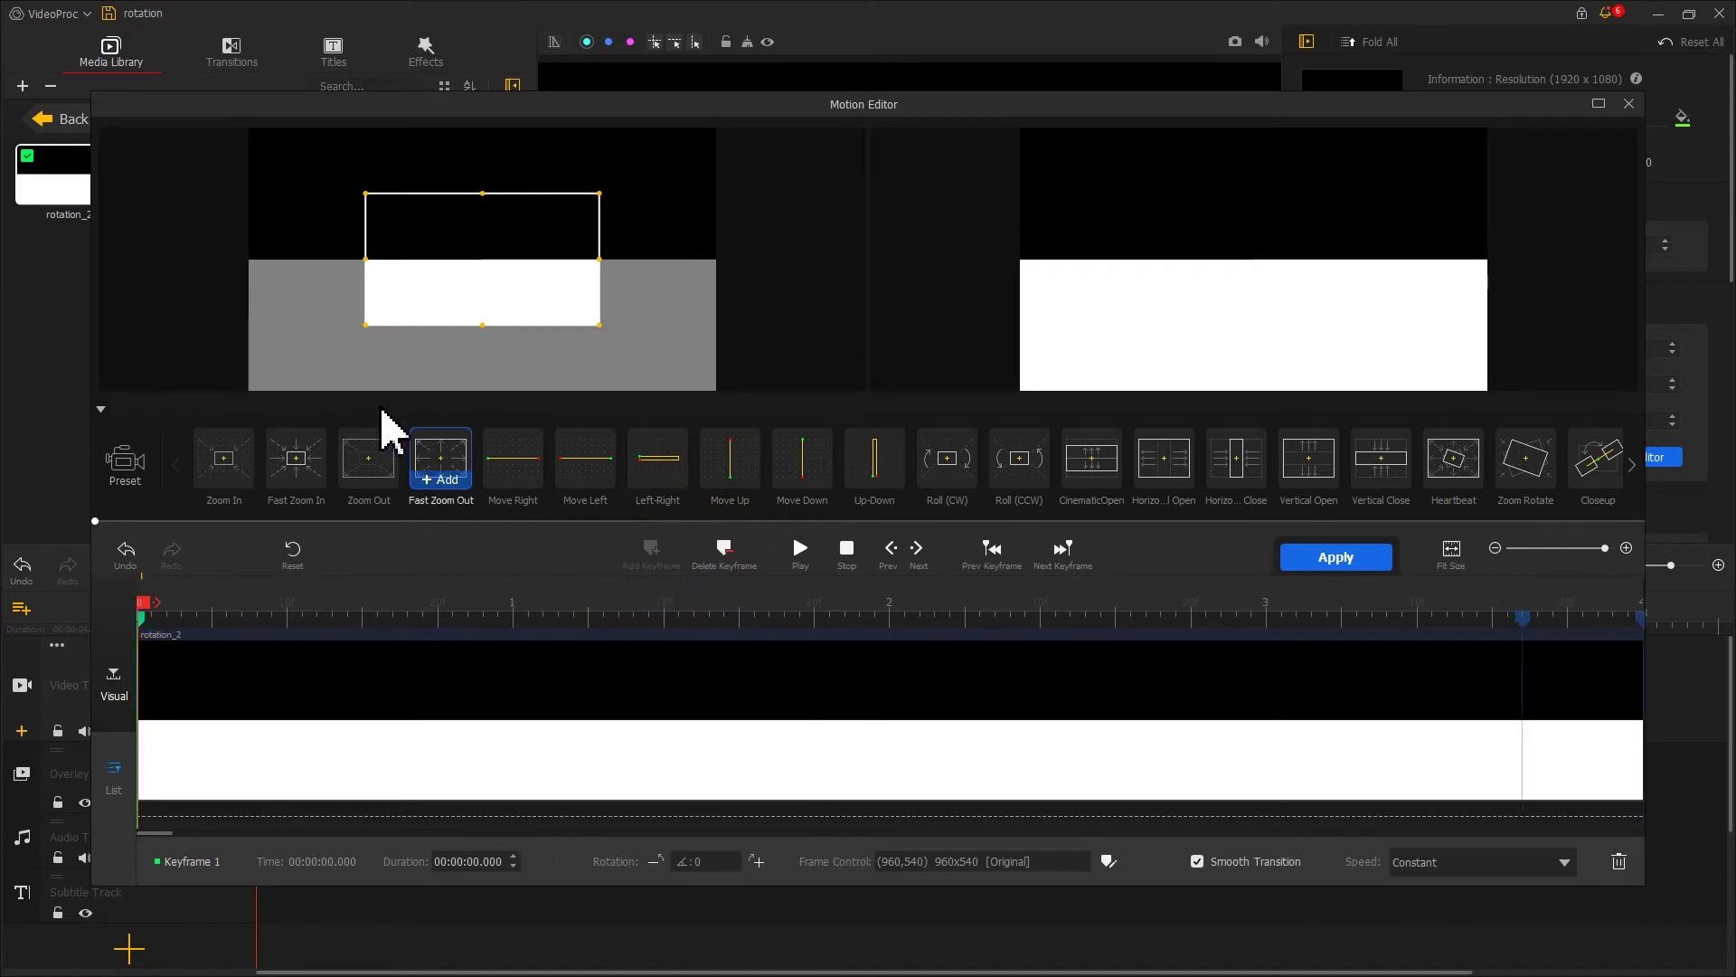
{"action": "left_click_drag", "start_coordinate": [366, 326], "coordinate": [454, 284]}
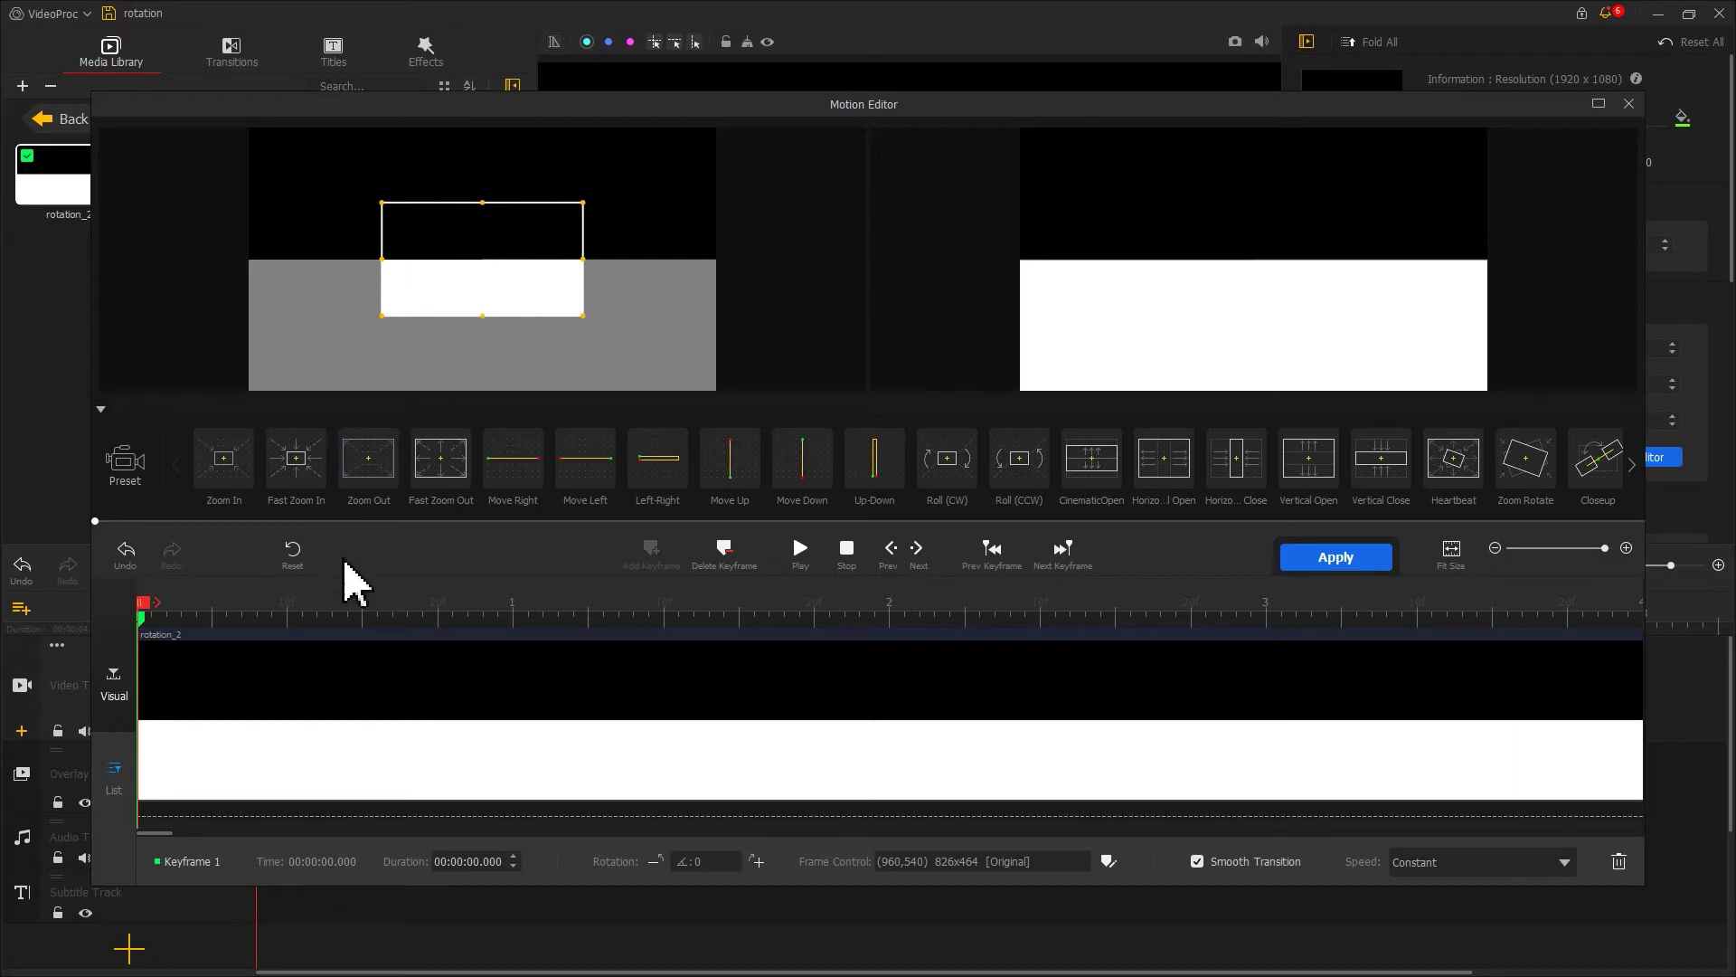
Step: Add a keyframe at 00:00:01.00 with rotation 180 and preview from the start
{"action": "left_click_drag", "start_coordinate": [155, 621], "coordinate": [534, 611]}
{"action": "left_click", "coordinate": [663, 566]}
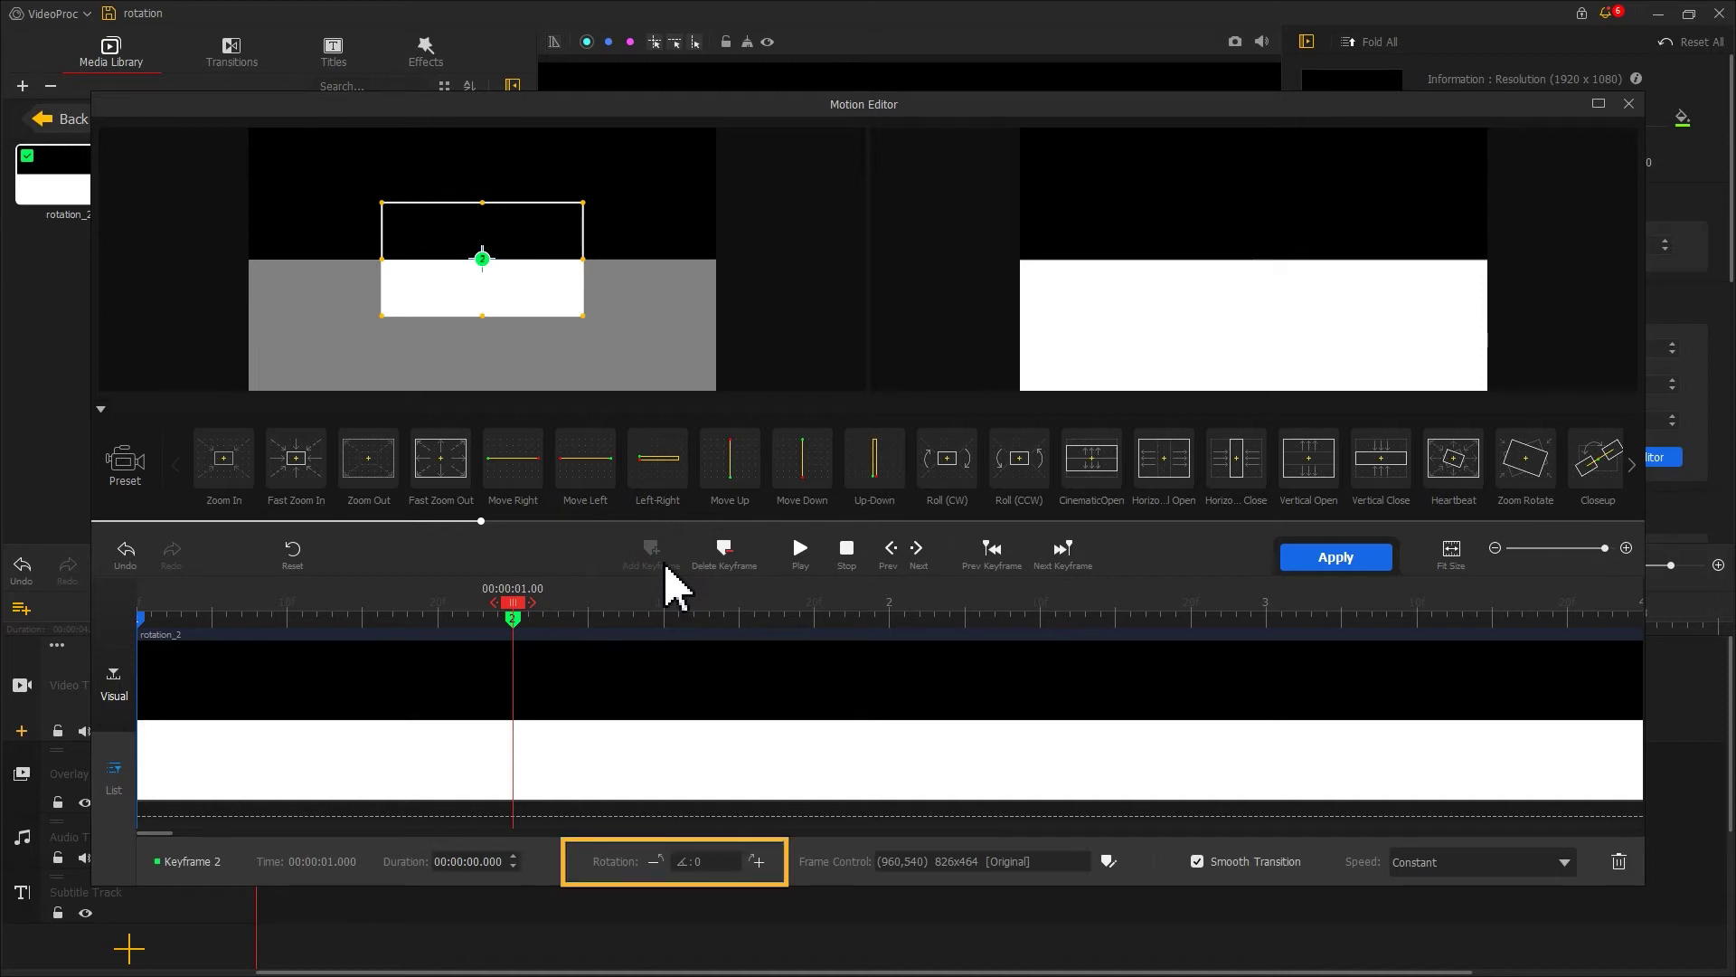
{"action": "left_click", "coordinate": [698, 861]}
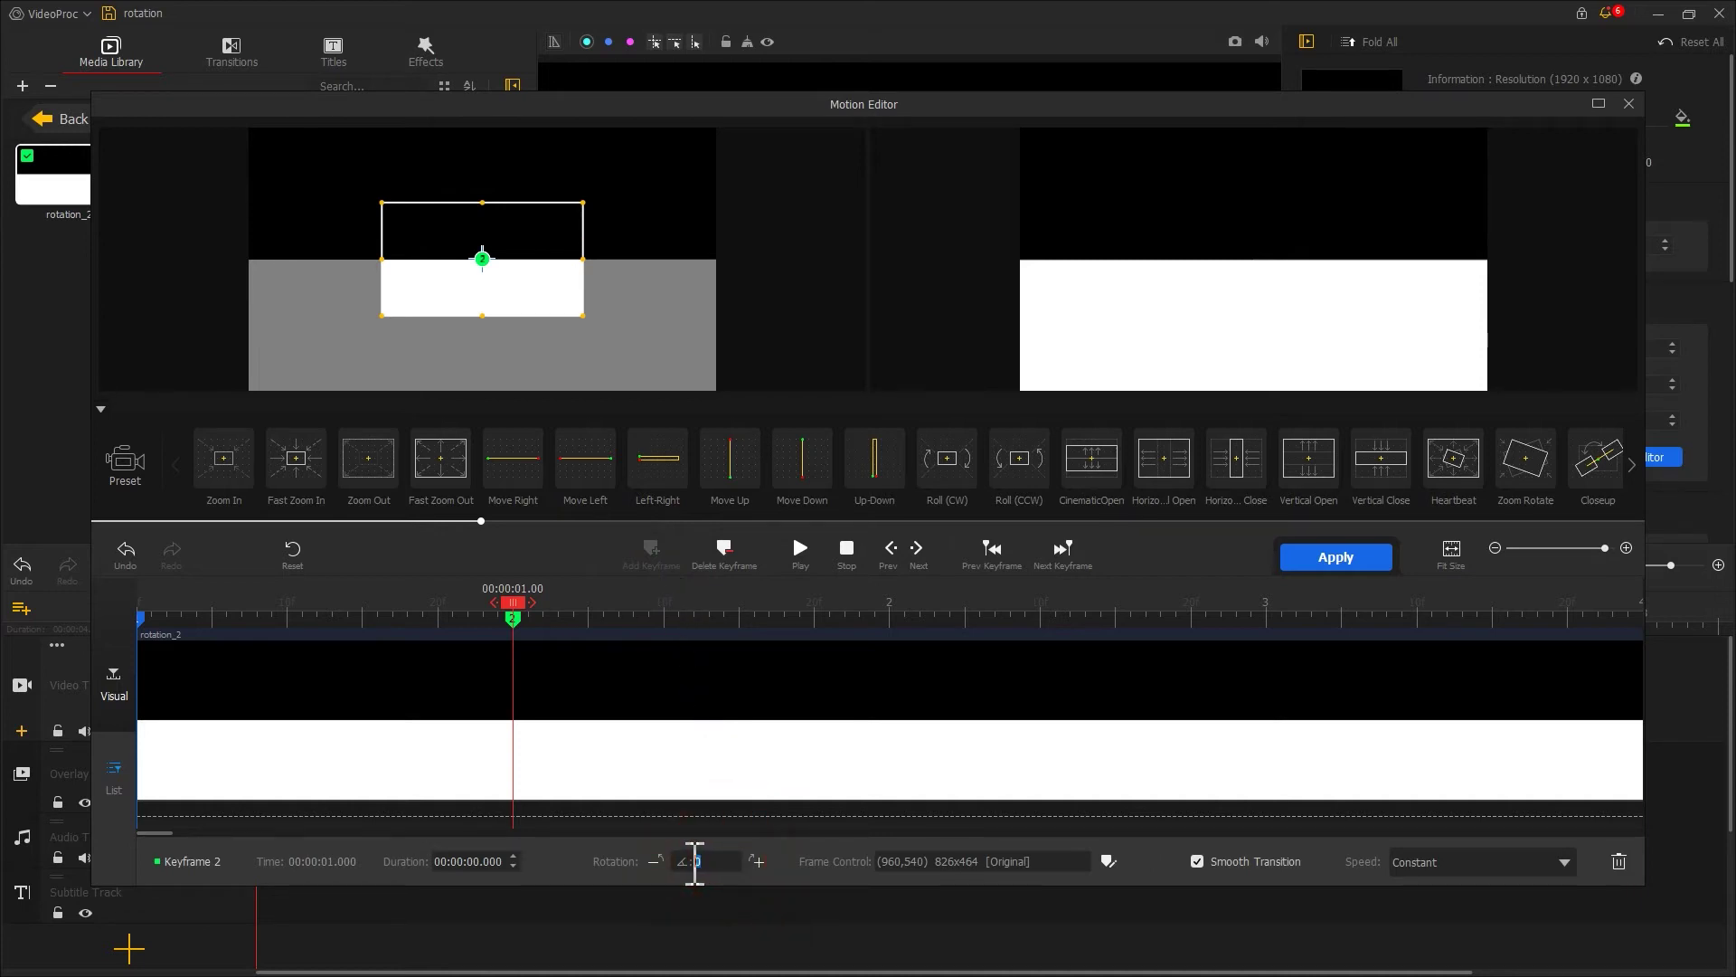
{"action": "type", "text": "180"}
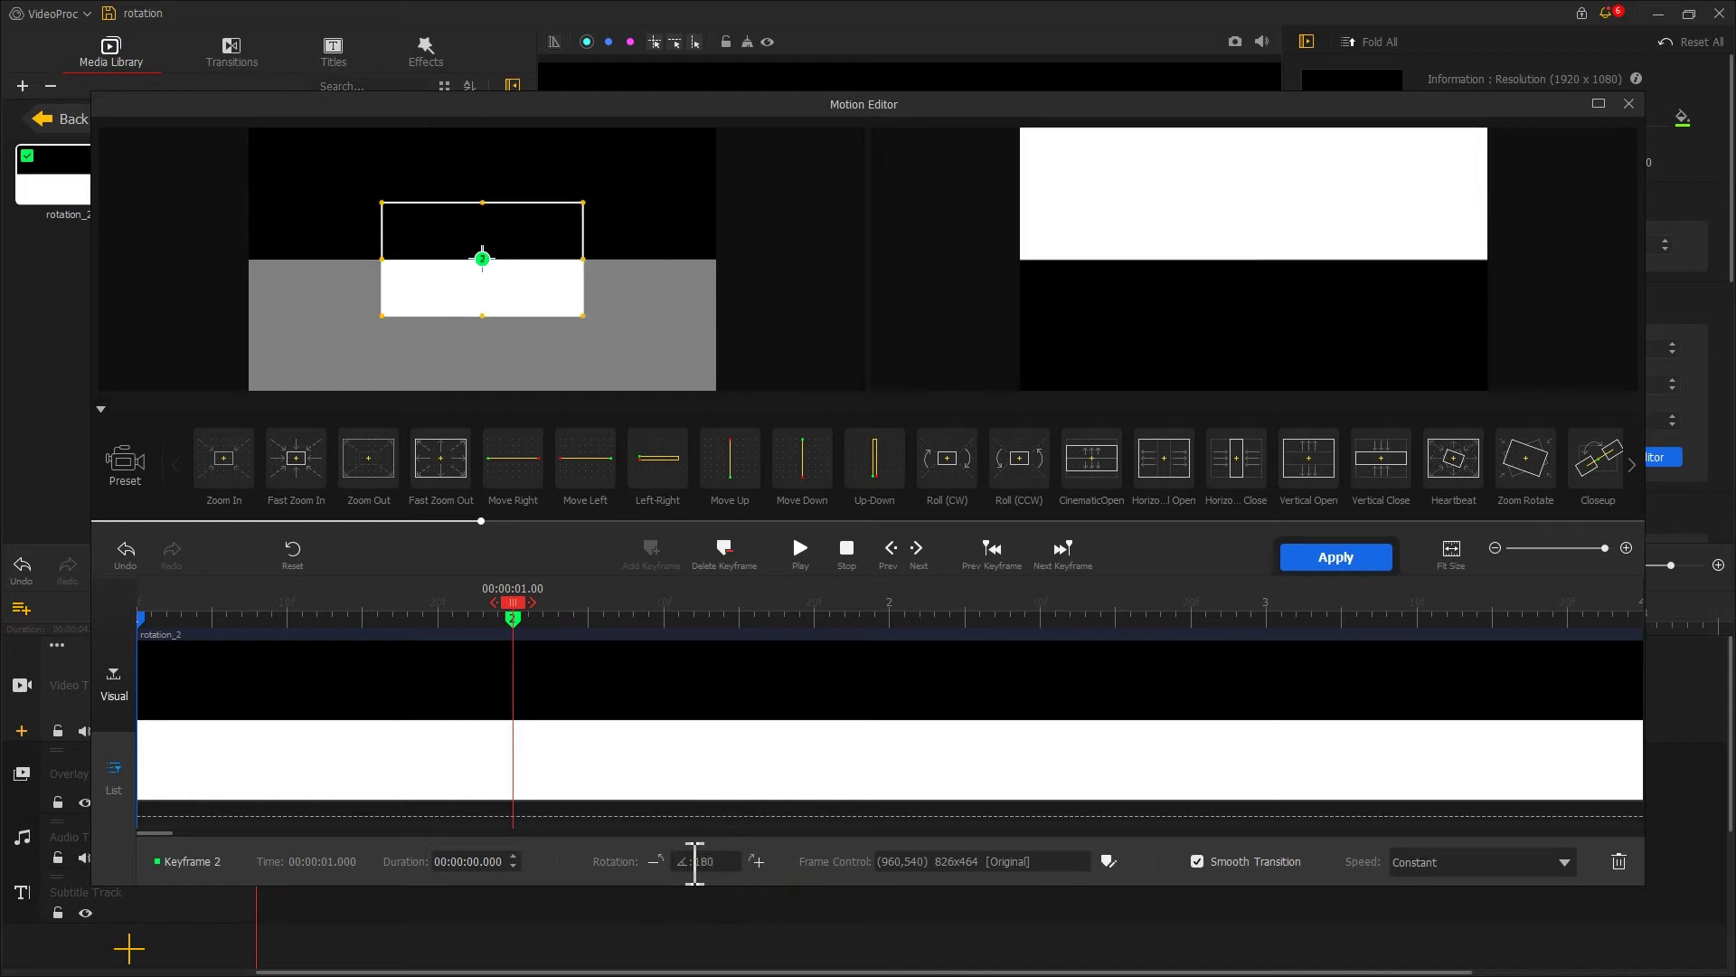
{"action": "left_click", "coordinate": [137, 600]}
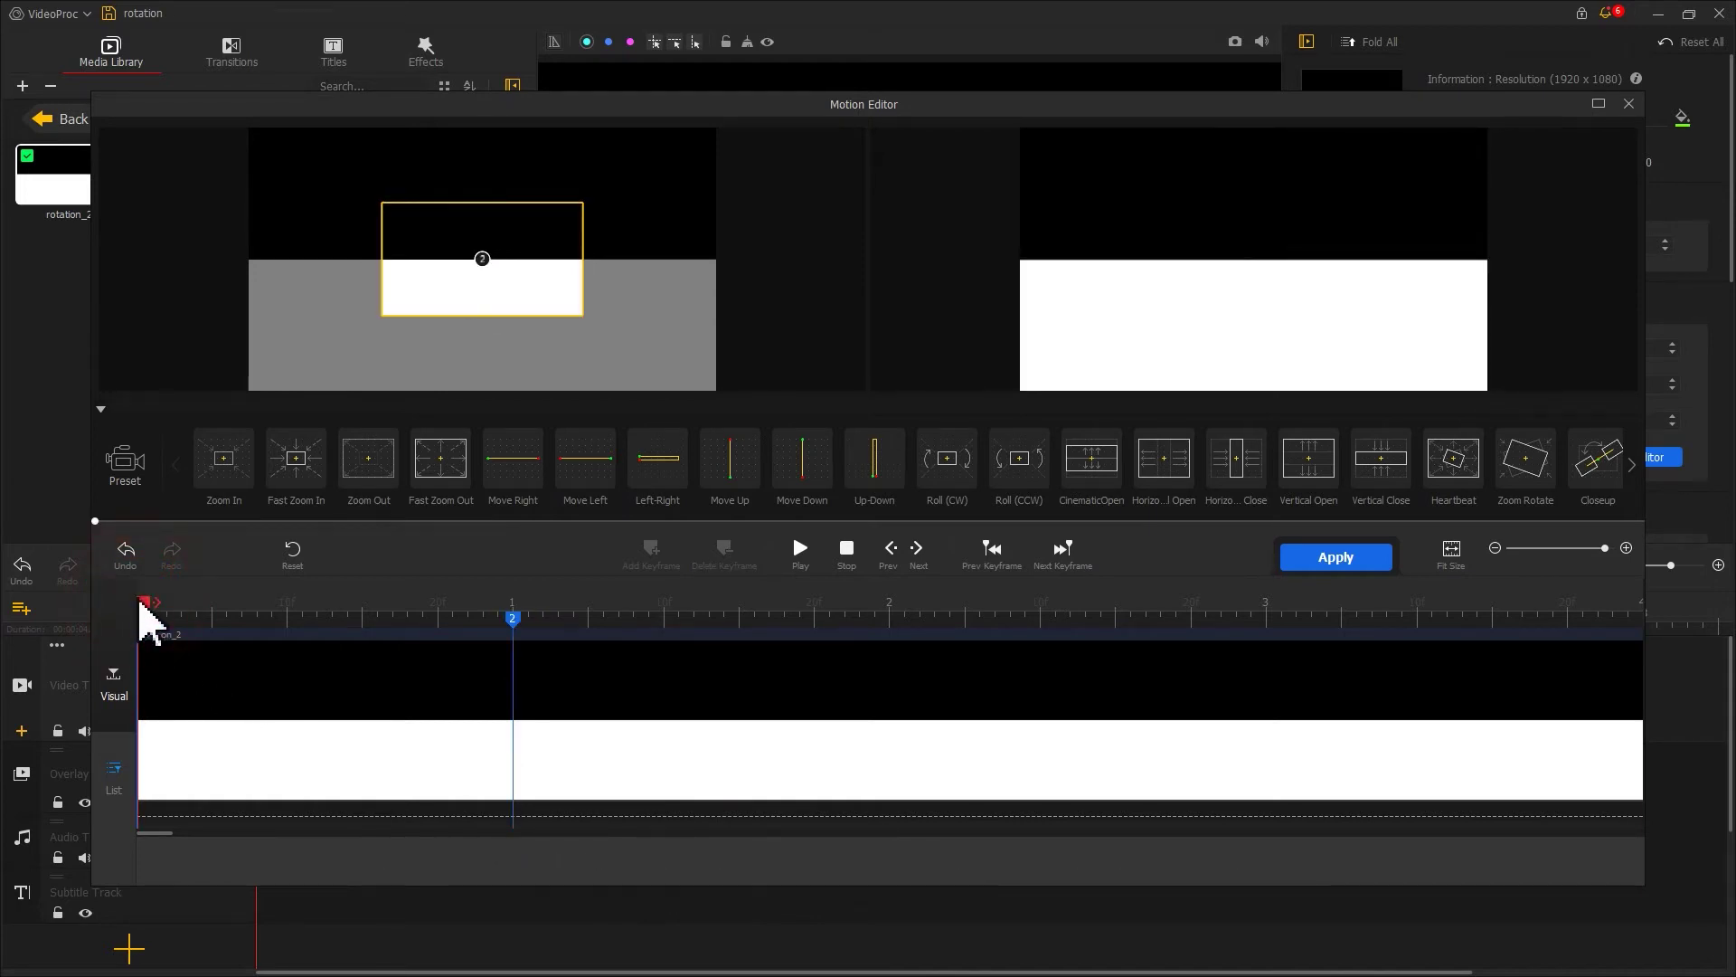
{"action": "key", "text": "space"}
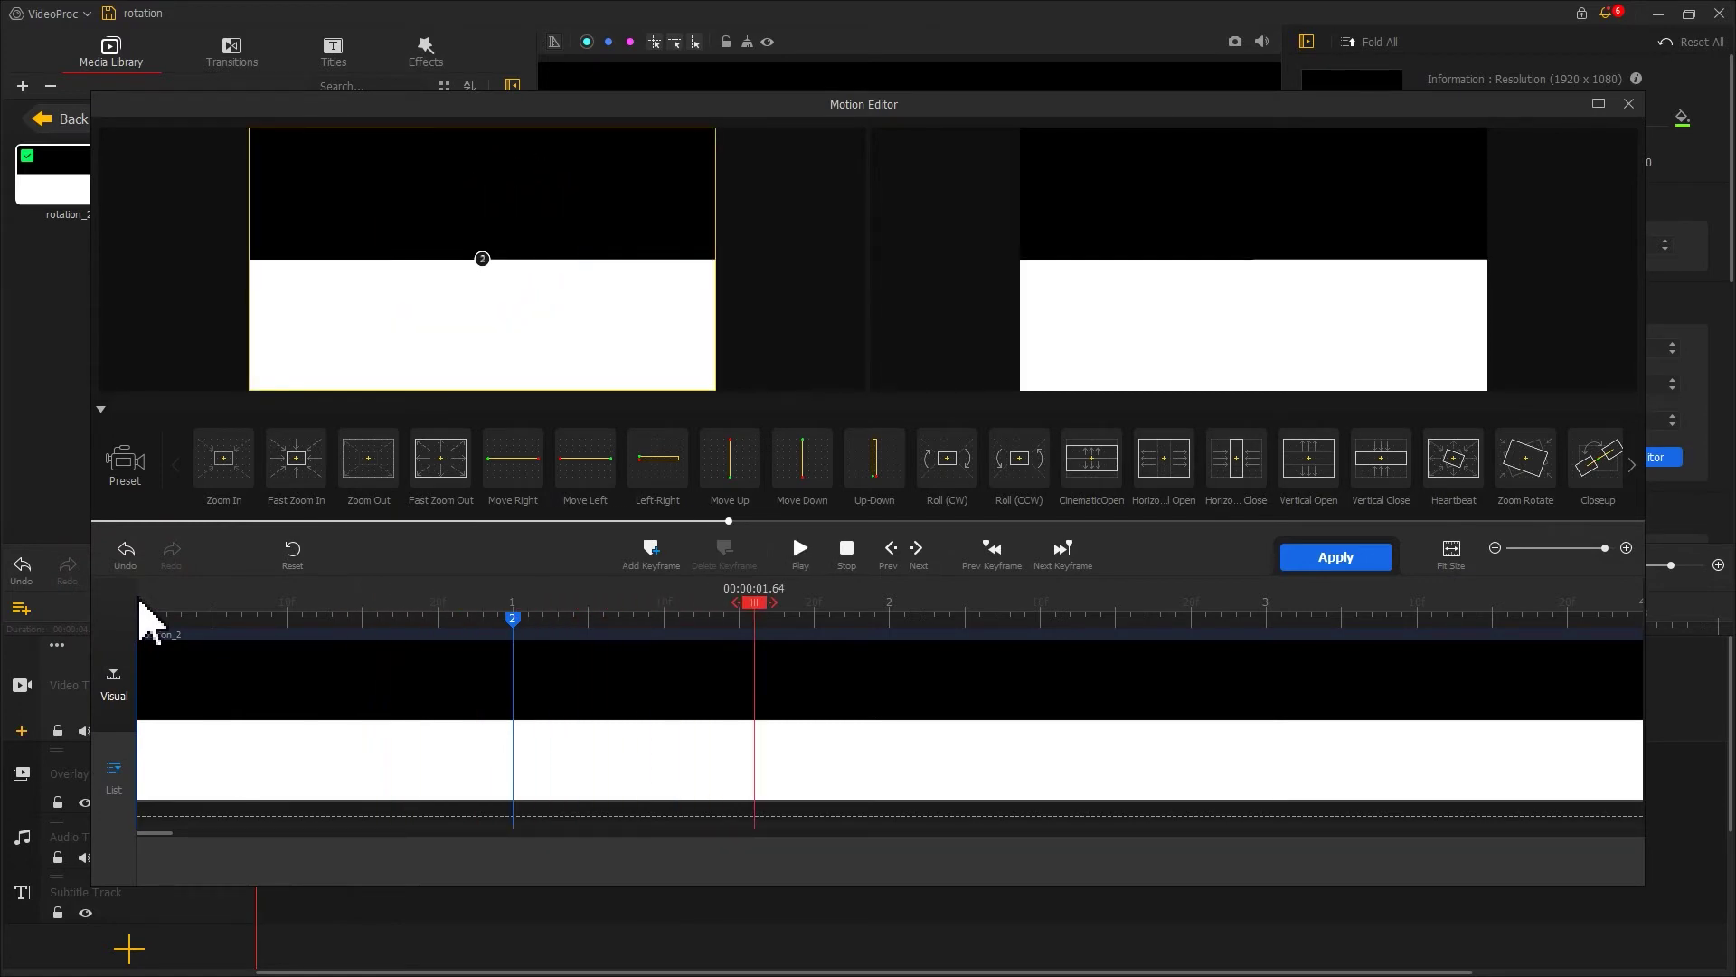
Step: Add a keyframe at 2 seconds with rotation 360 and preview it
{"action": "left_click_drag", "start_coordinate": [752, 603], "coordinate": [895, 622]}
{"action": "left_click", "coordinate": [647, 554]}
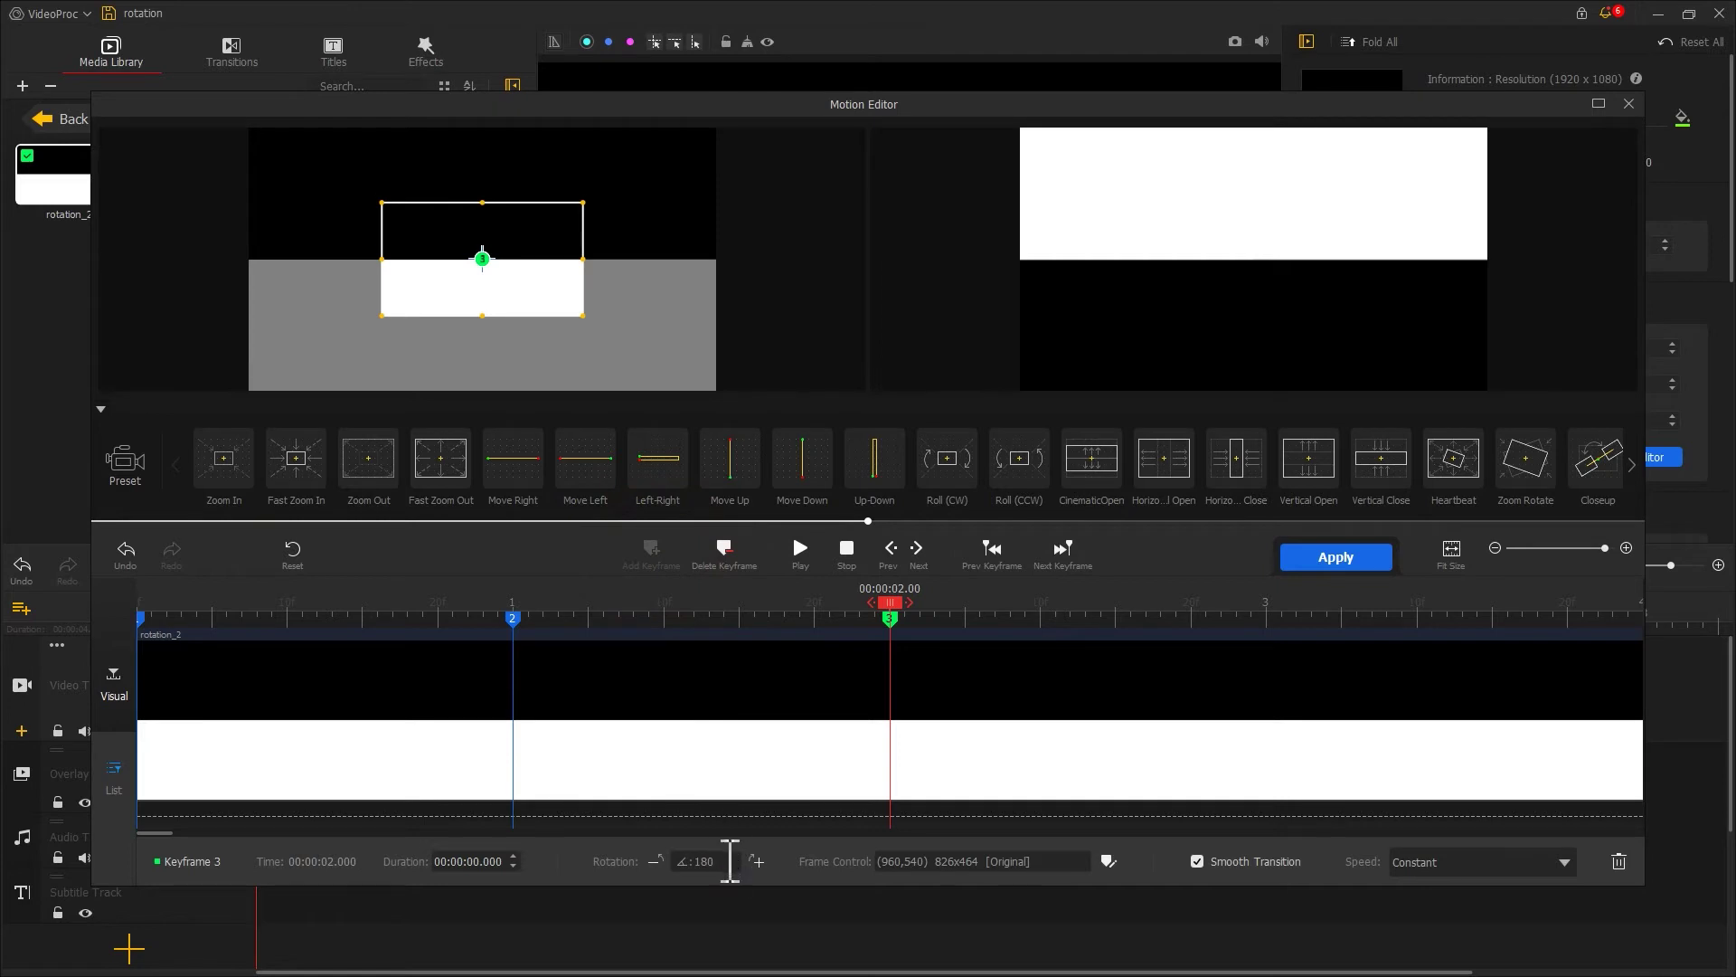
{"action": "left_click_drag", "start_coordinate": [729, 861], "coordinate": [697, 861]}
{"action": "type", "text": "360"}
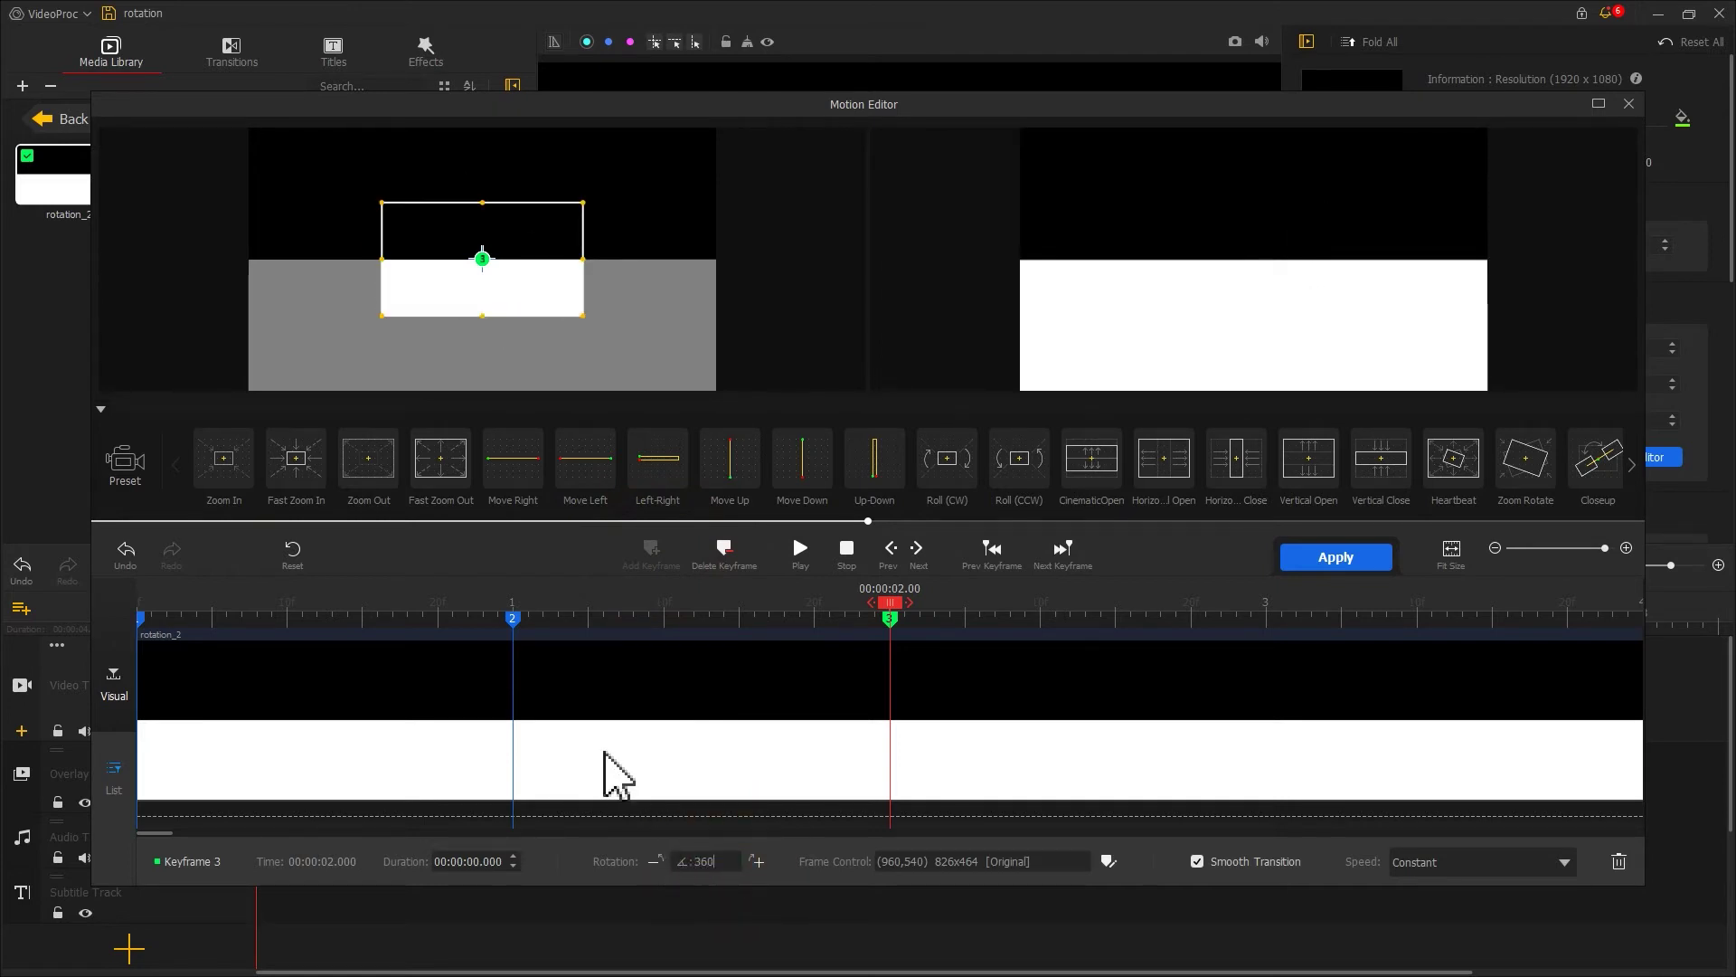
{"action": "left_click", "coordinate": [516, 605]}
{"action": "key", "text": "space"}
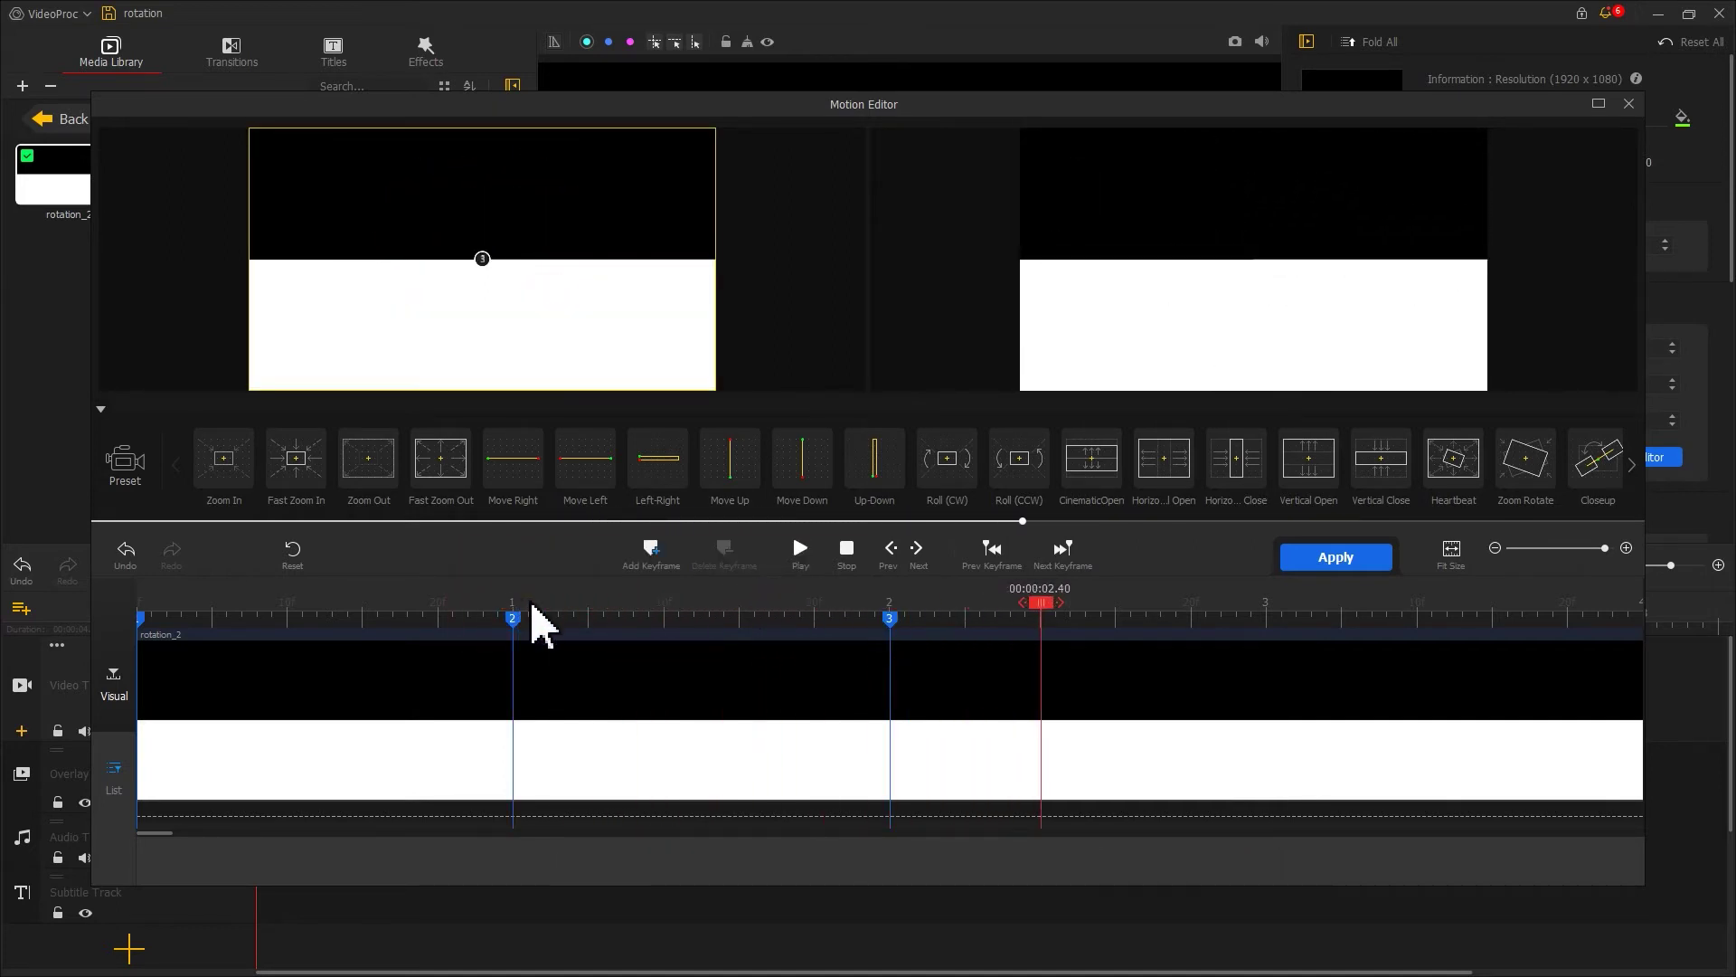
Step: Add a keyframe at 3 seconds with rotation 540
{"action": "left_click_drag", "start_coordinate": [1040, 603], "coordinate": [1277, 615]}
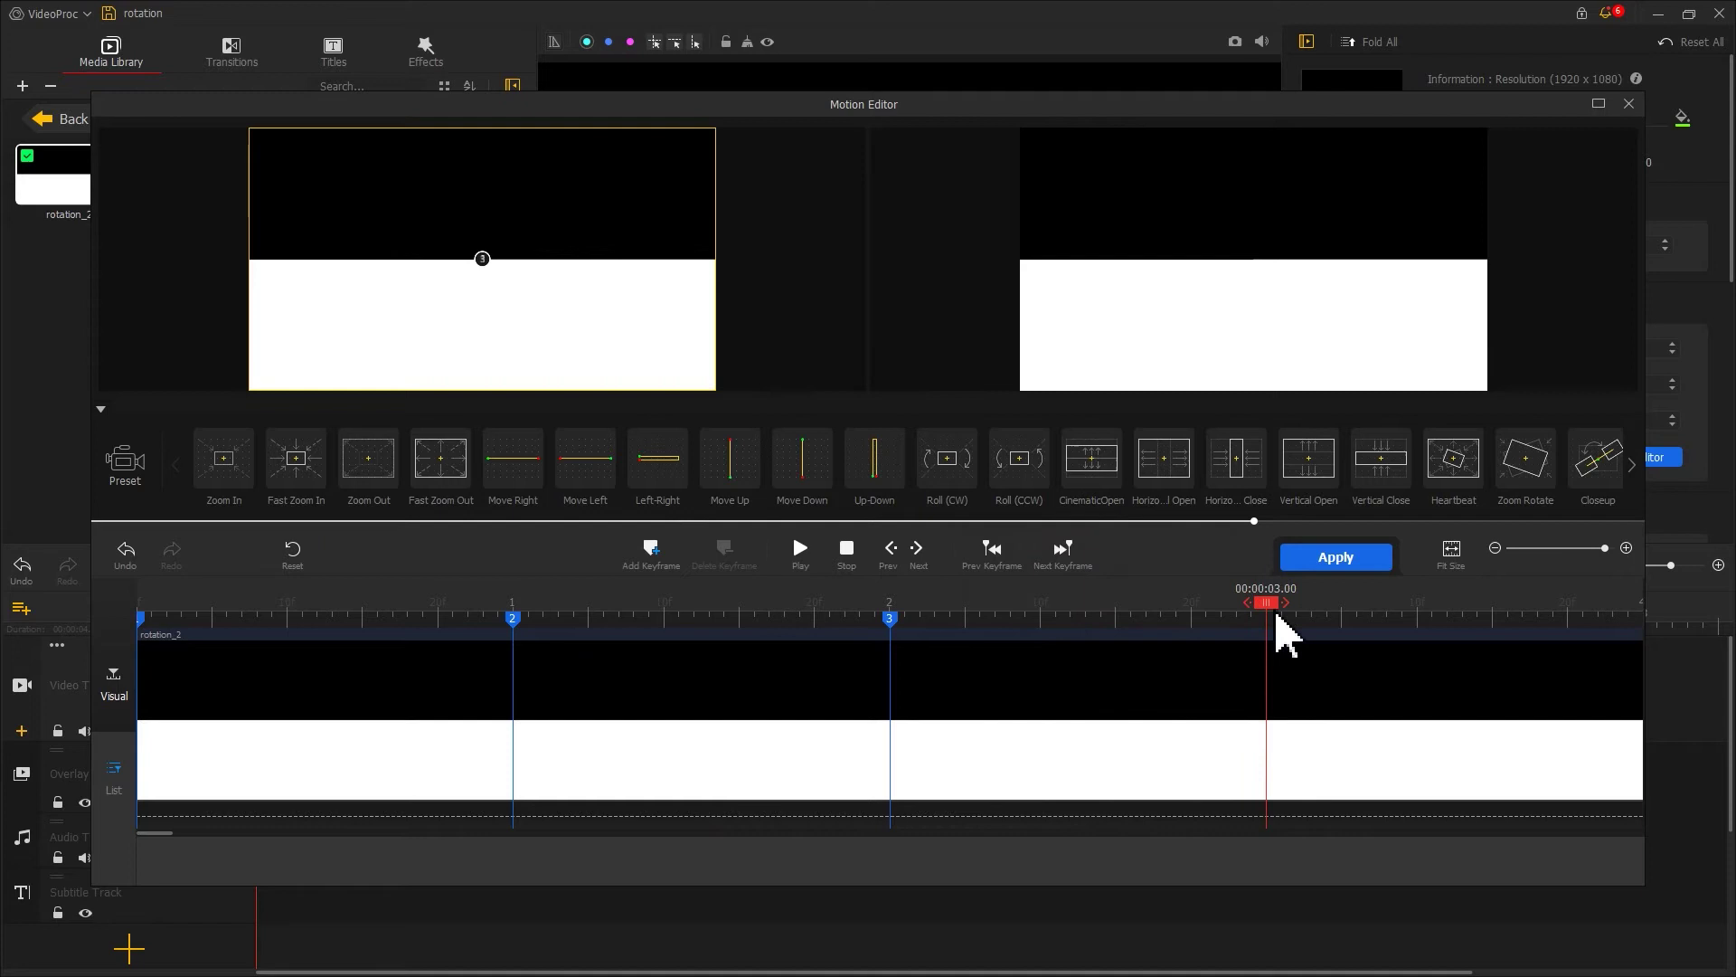
{"action": "left_click", "coordinate": [651, 550]}
{"action": "double_click", "coordinate": [697, 861]}
{"action": "type", "text": "540"}
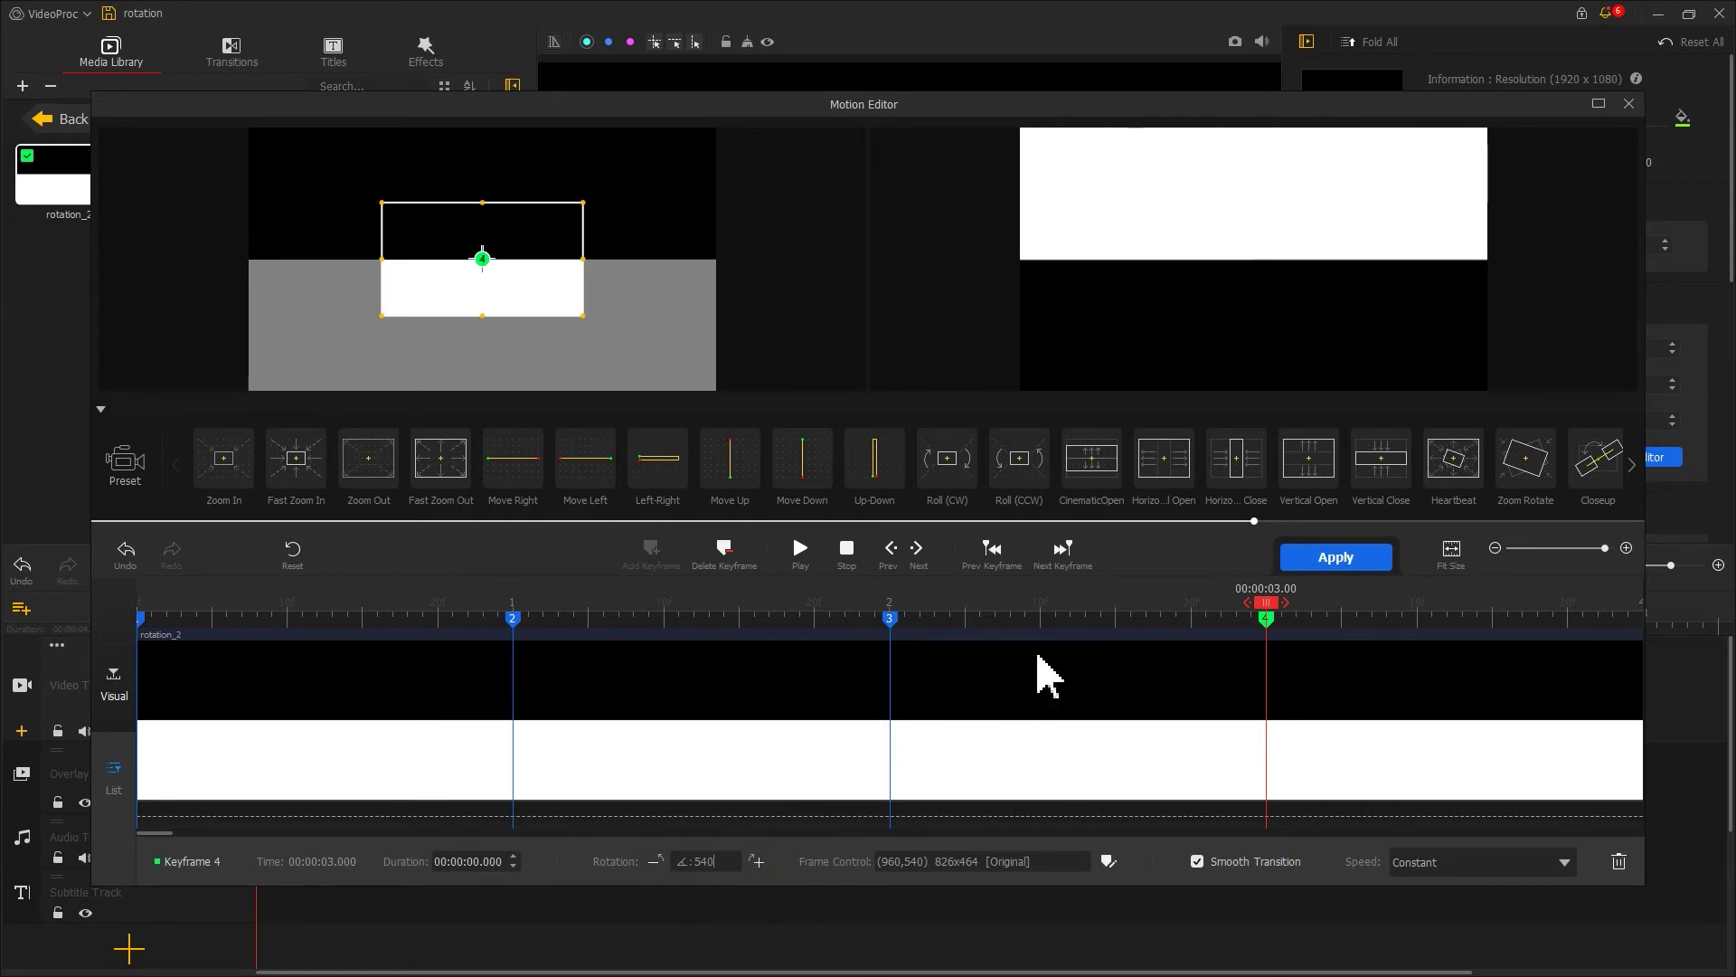
{"action": "left_click", "coordinate": [1039, 620]}
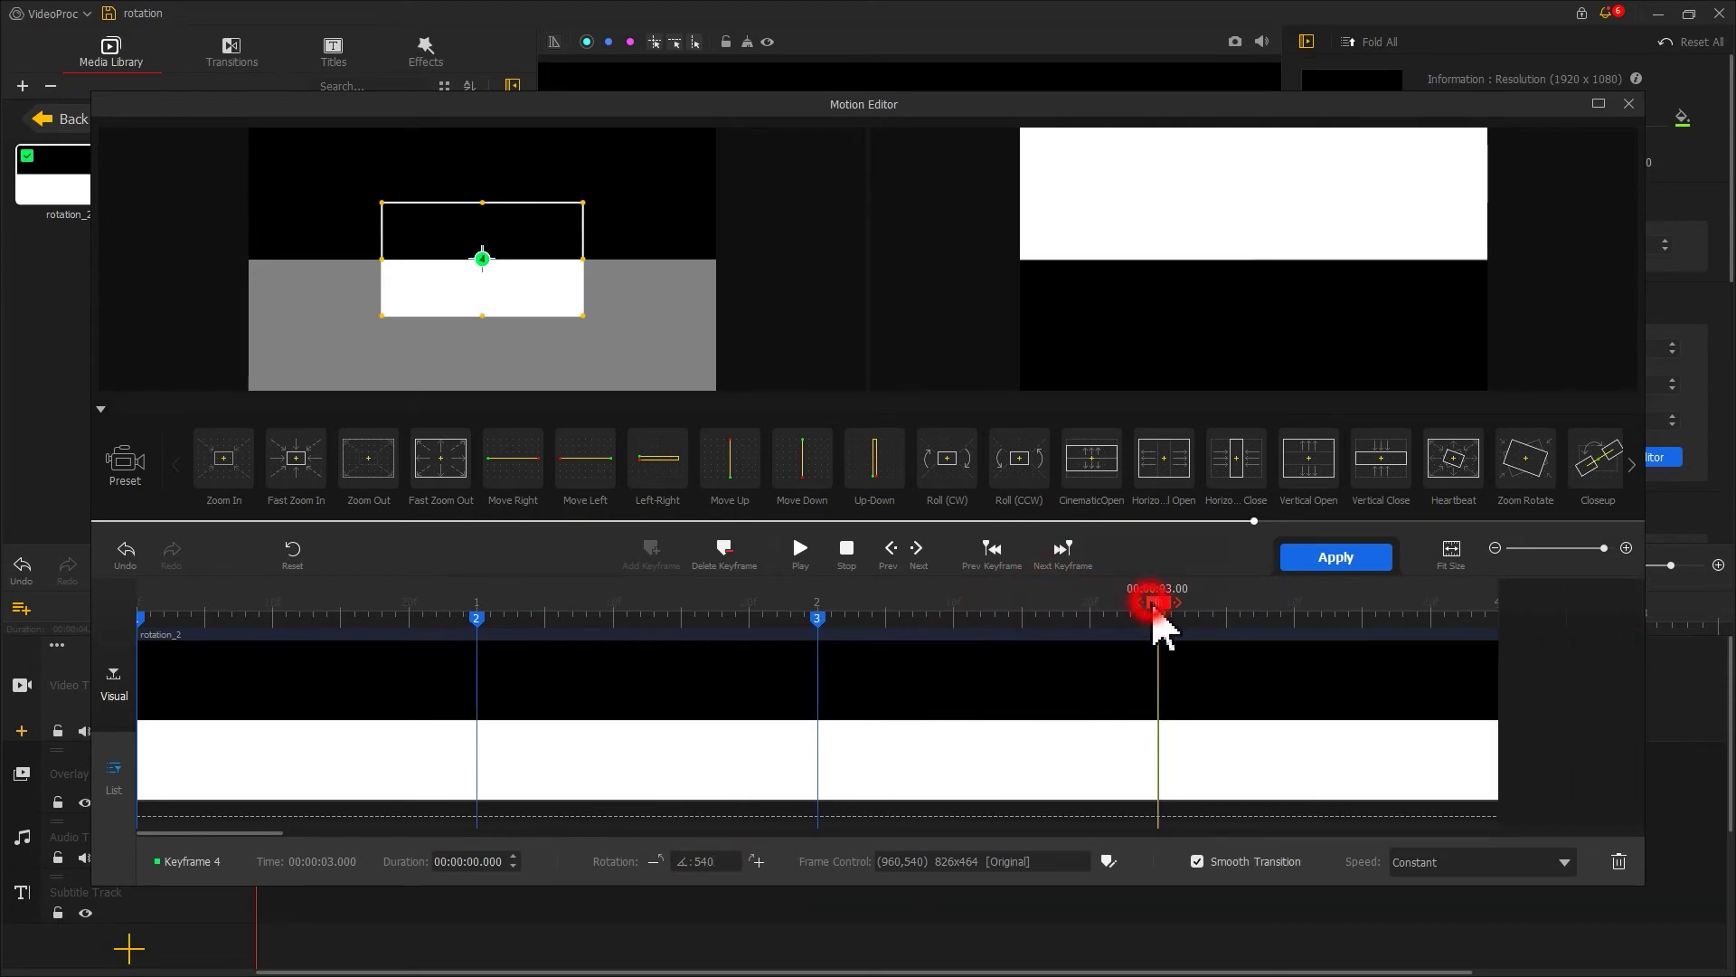
Step: Add a keyframe at the 4-second end with rotation 720 and play the full animation
{"action": "left_click_drag", "start_coordinate": [1157, 606], "coordinate": [1511, 620]}
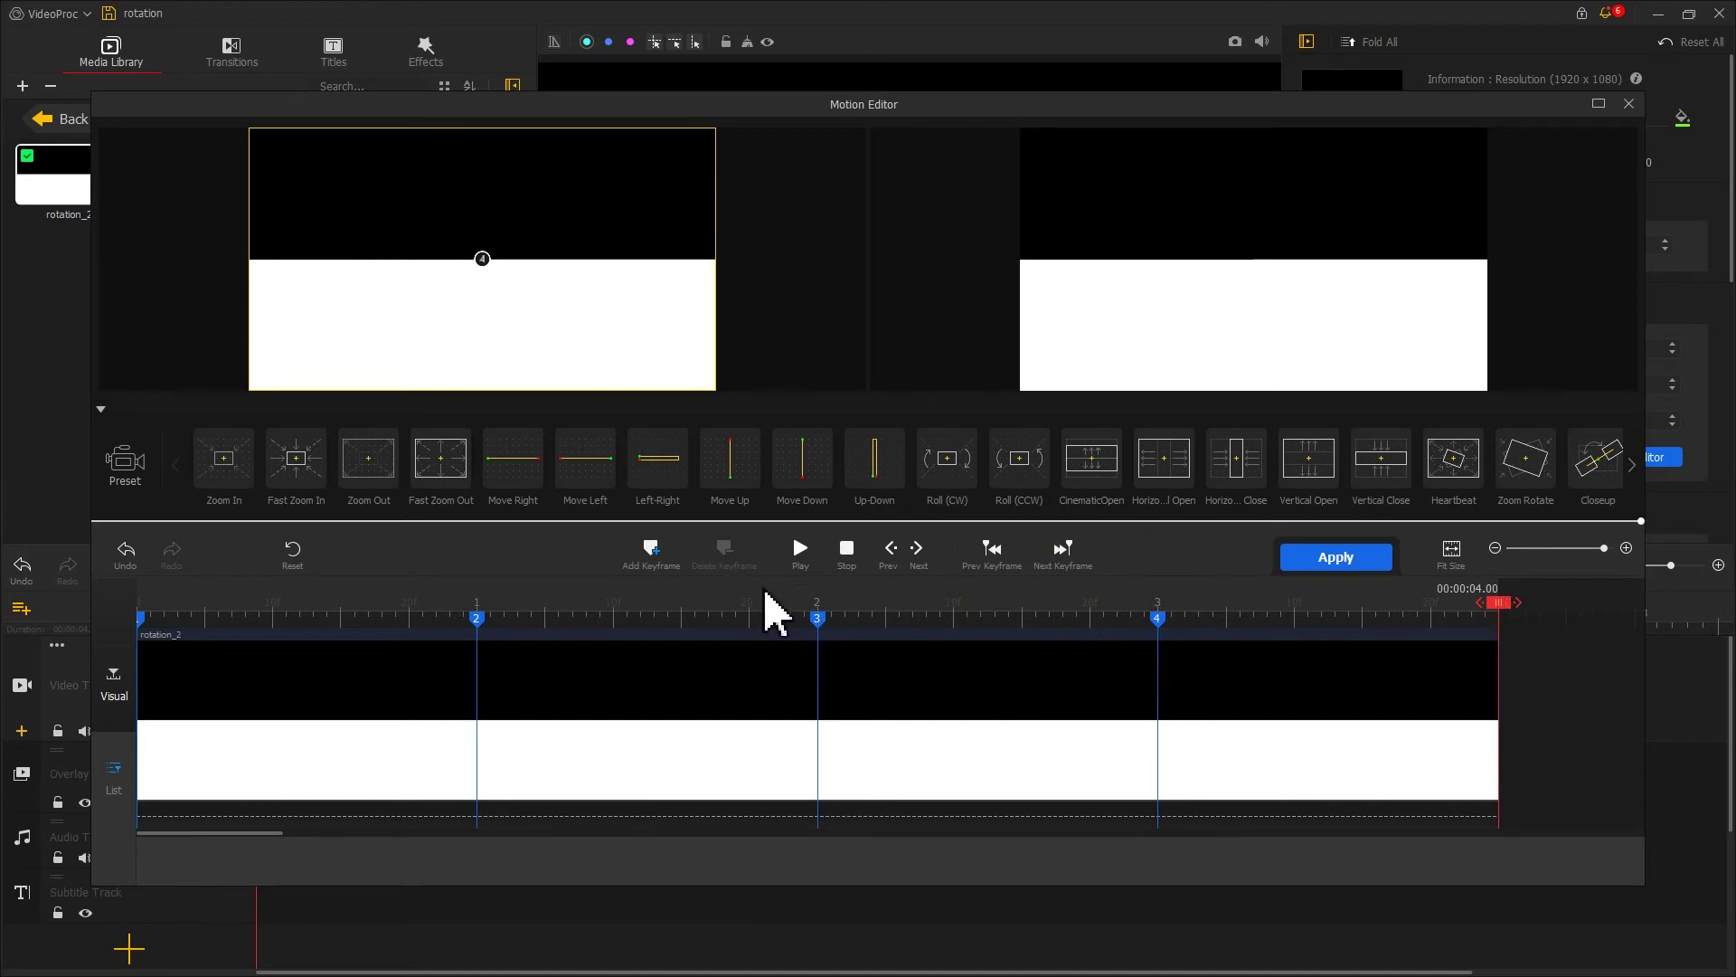
{"action": "left_click", "coordinate": [658, 557]}
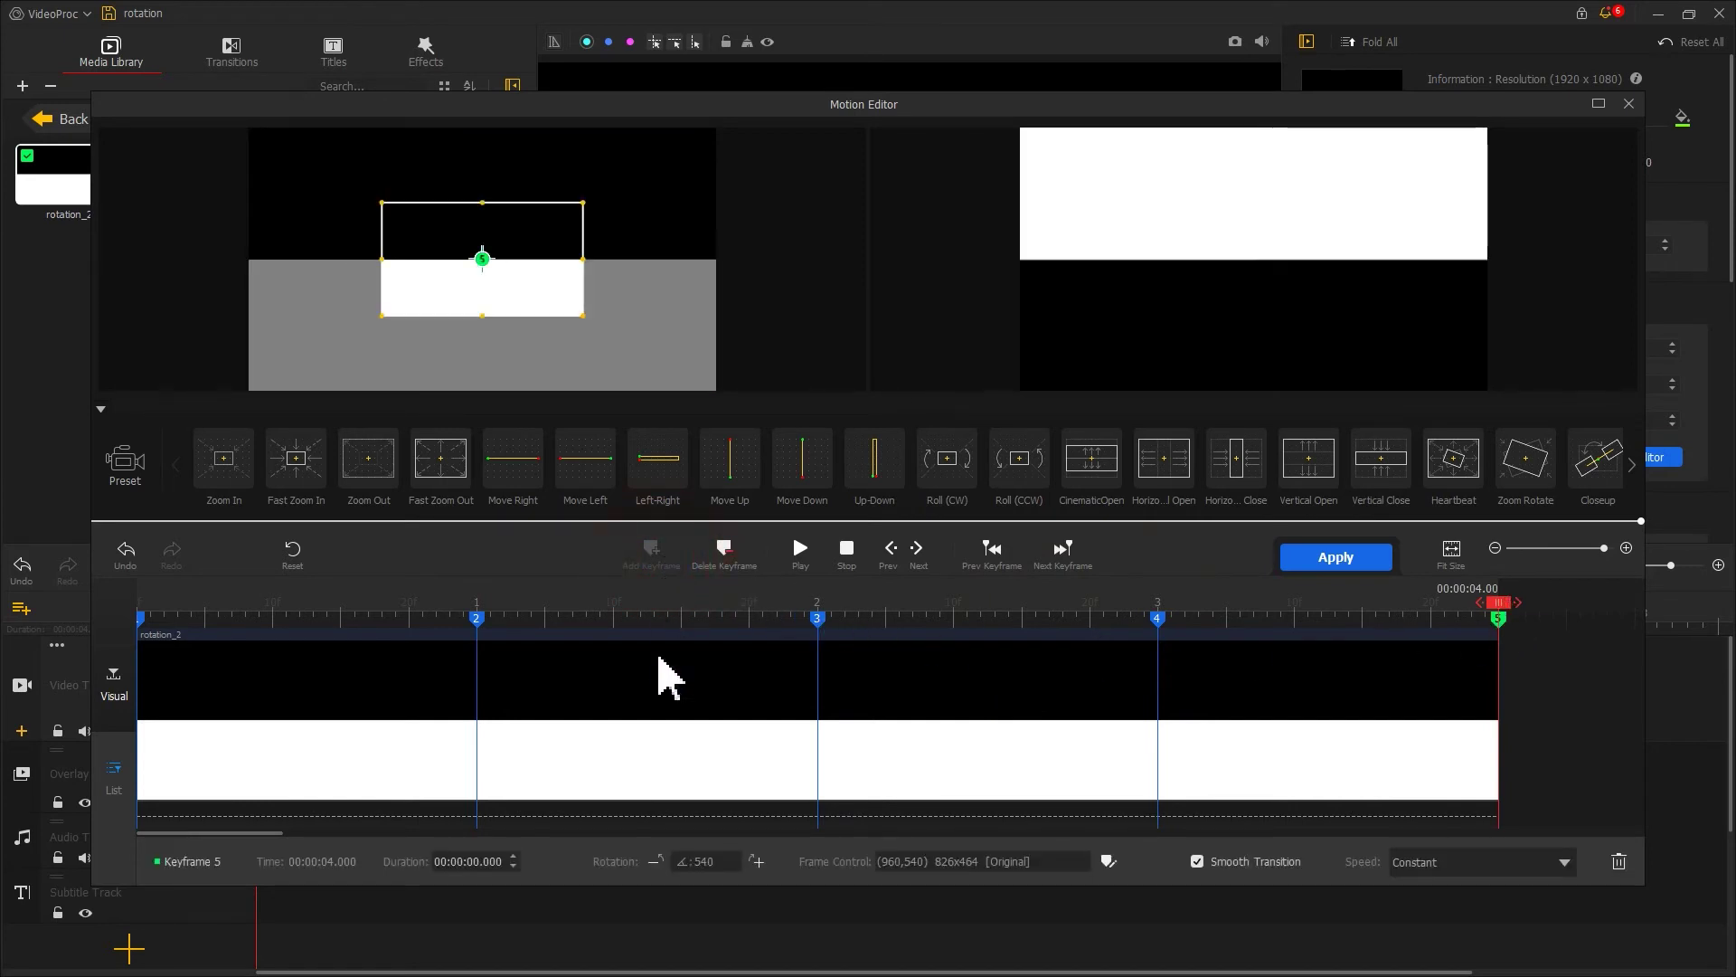
{"action": "left_click", "coordinate": [689, 861]}
{"action": "type", "text": "720"}
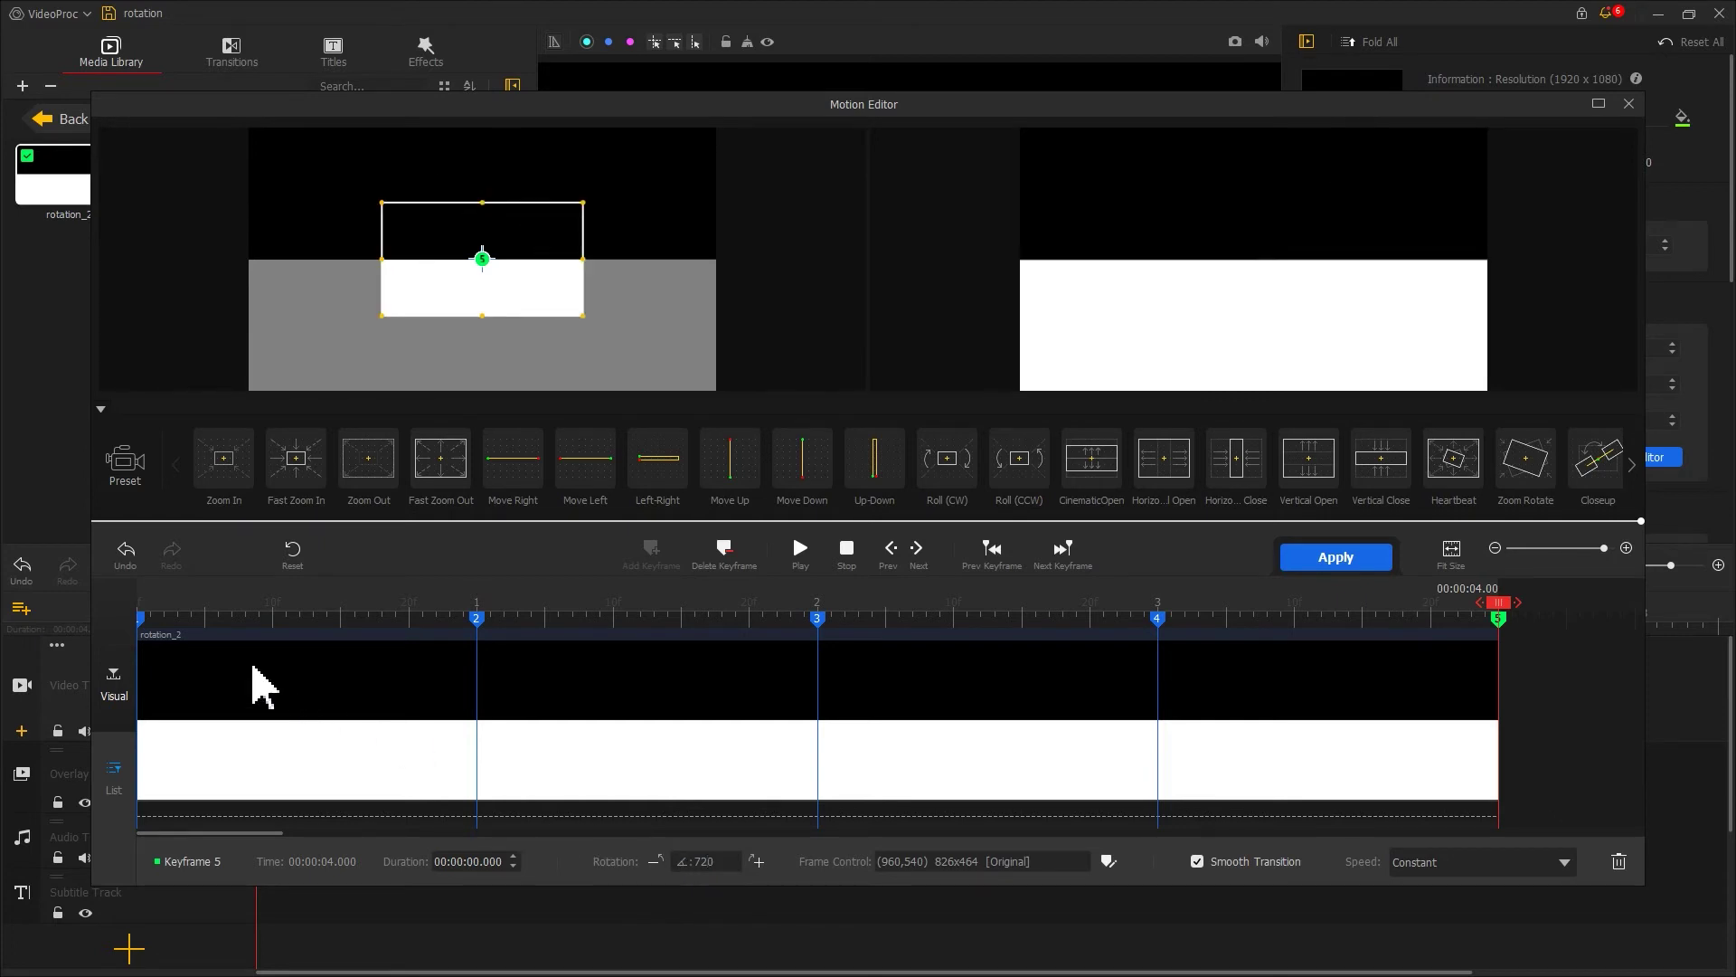
{"action": "left_click_drag", "start_coordinate": [179, 602], "coordinate": [131, 604]}
{"action": "key", "text": "space"}
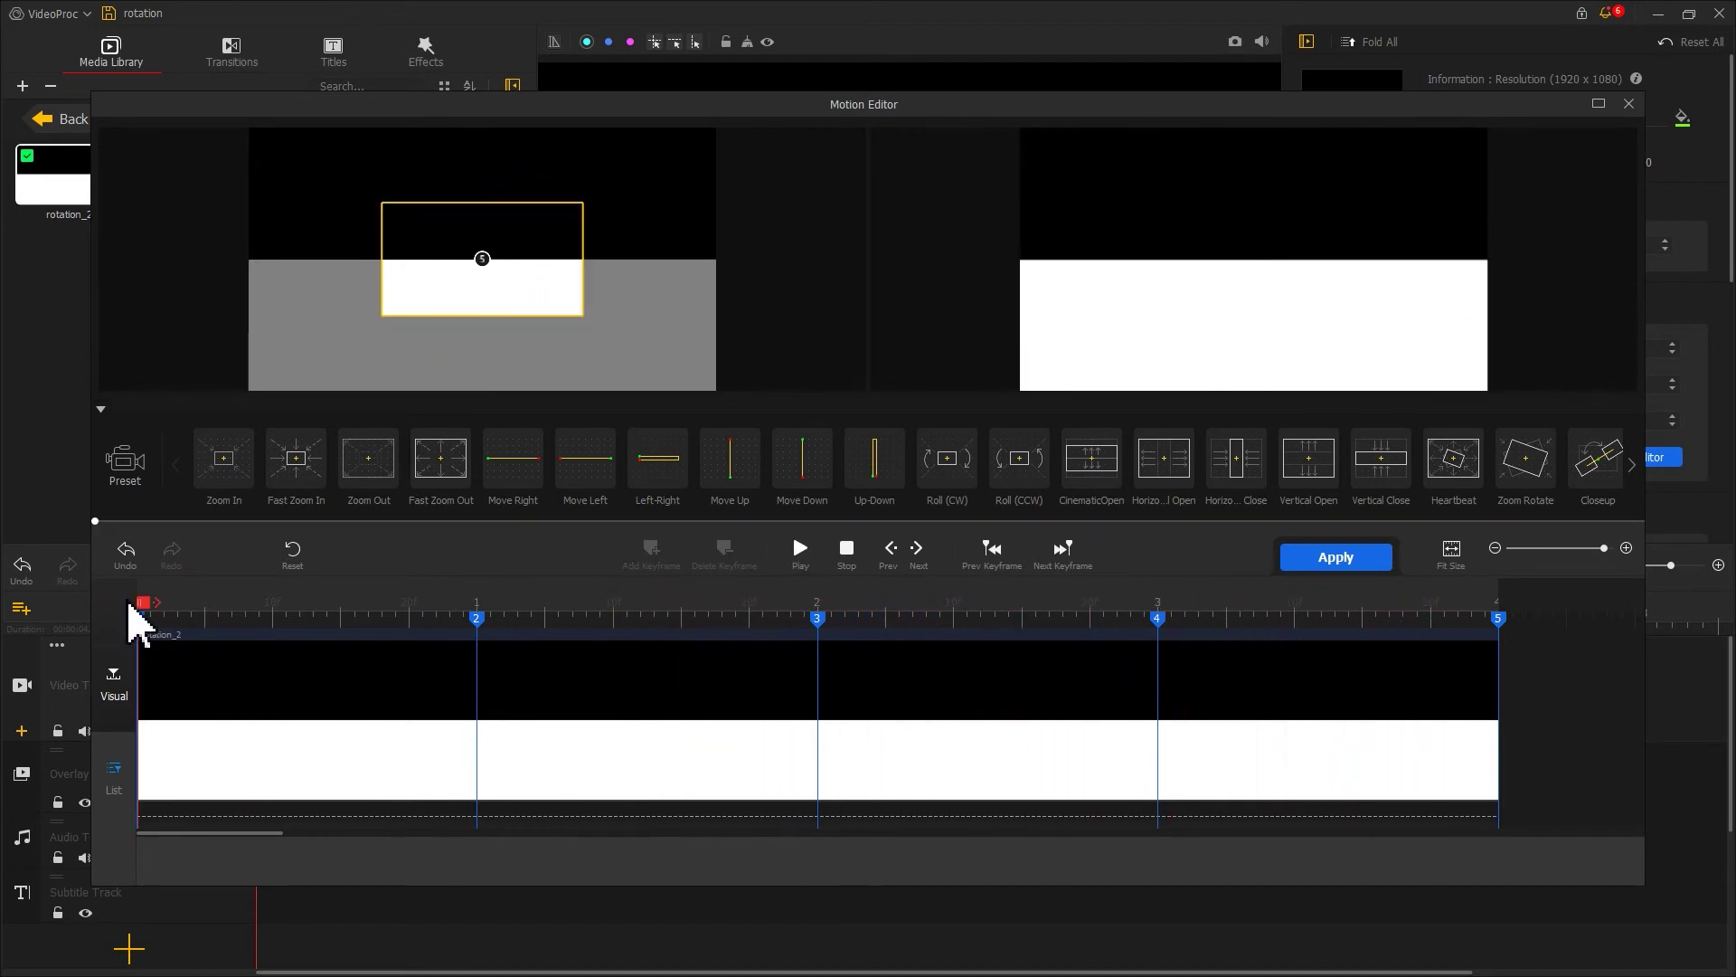
Step: Apply the rotation motion, paste two more copies from 4 seconds to reach 12 seconds, and preview
{"action": "left_click", "coordinate": [1335, 557]}
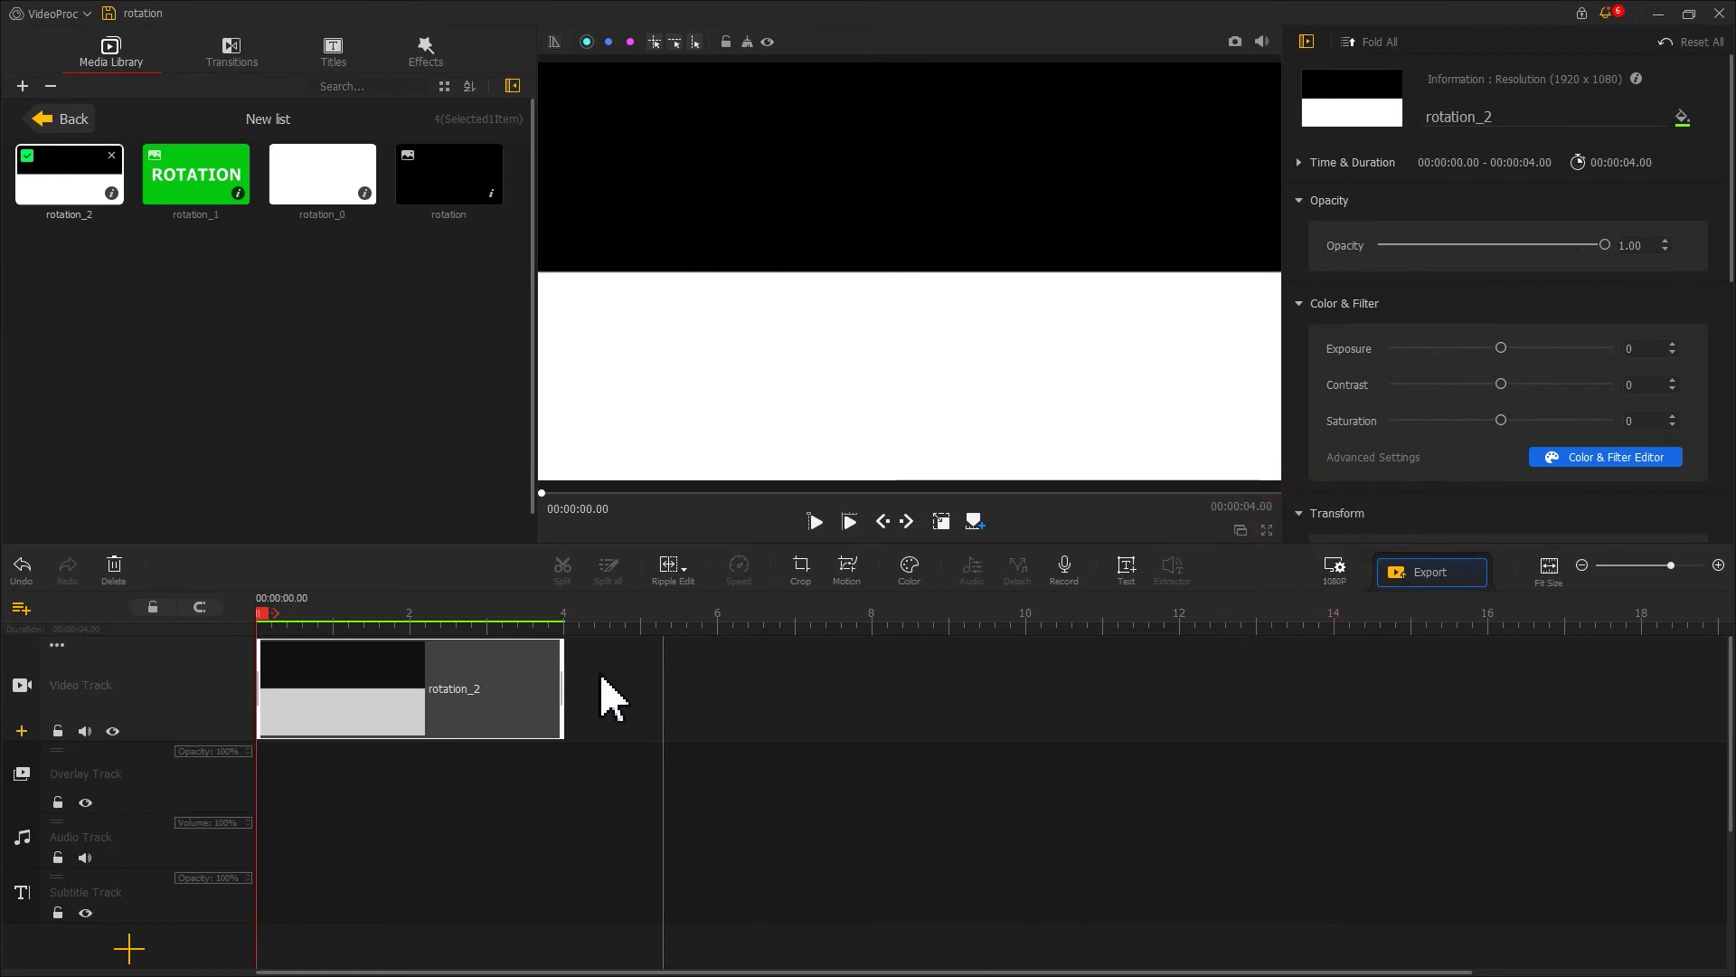
{"action": "left_click", "coordinate": [449, 683]}
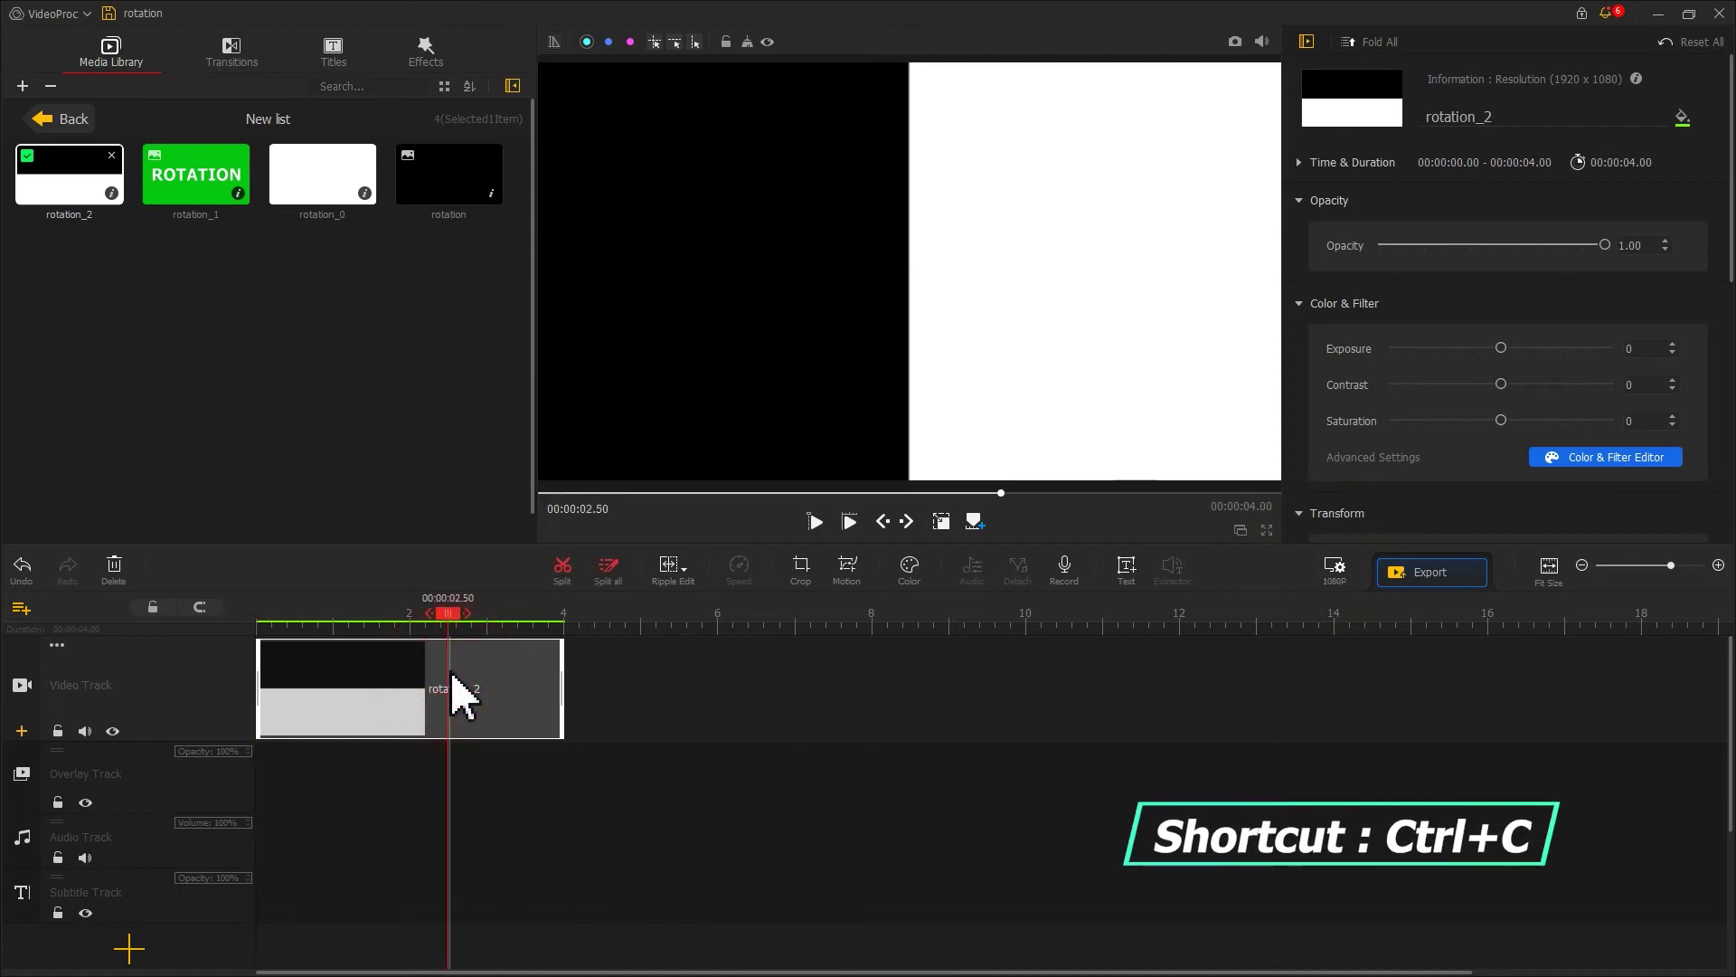
{"action": "left_click", "coordinate": [565, 615]}
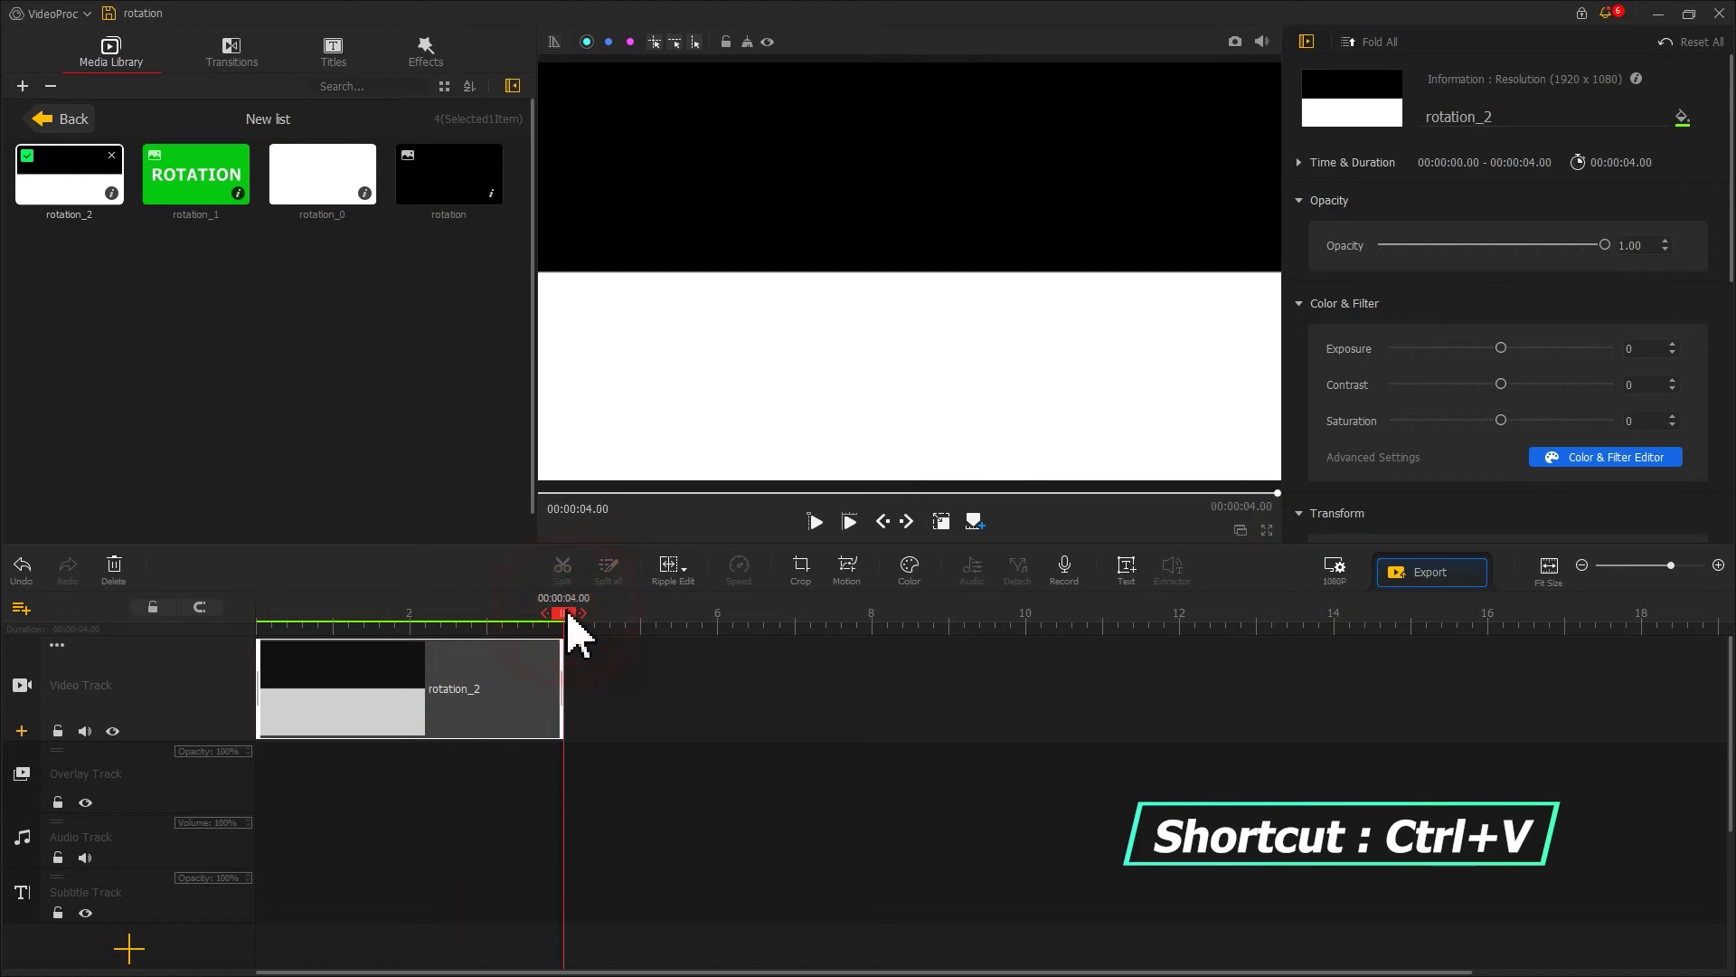
{"action": "key", "text": "ctrl+v"}
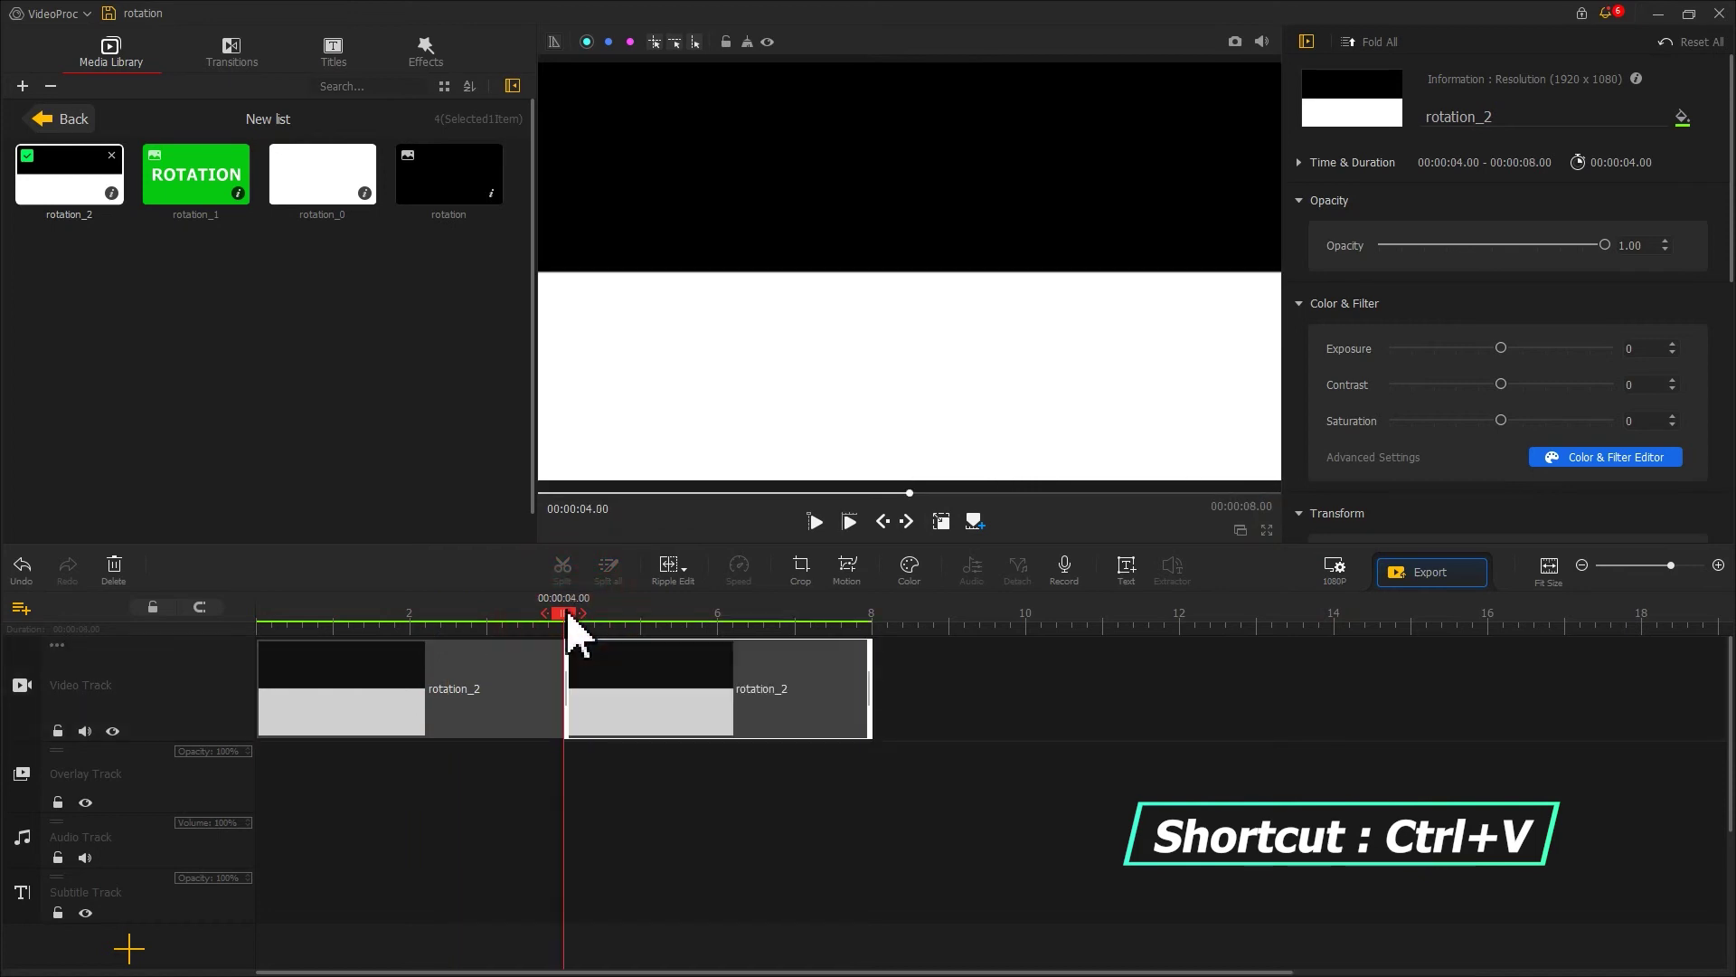
{"action": "key", "text": "ctrl+v"}
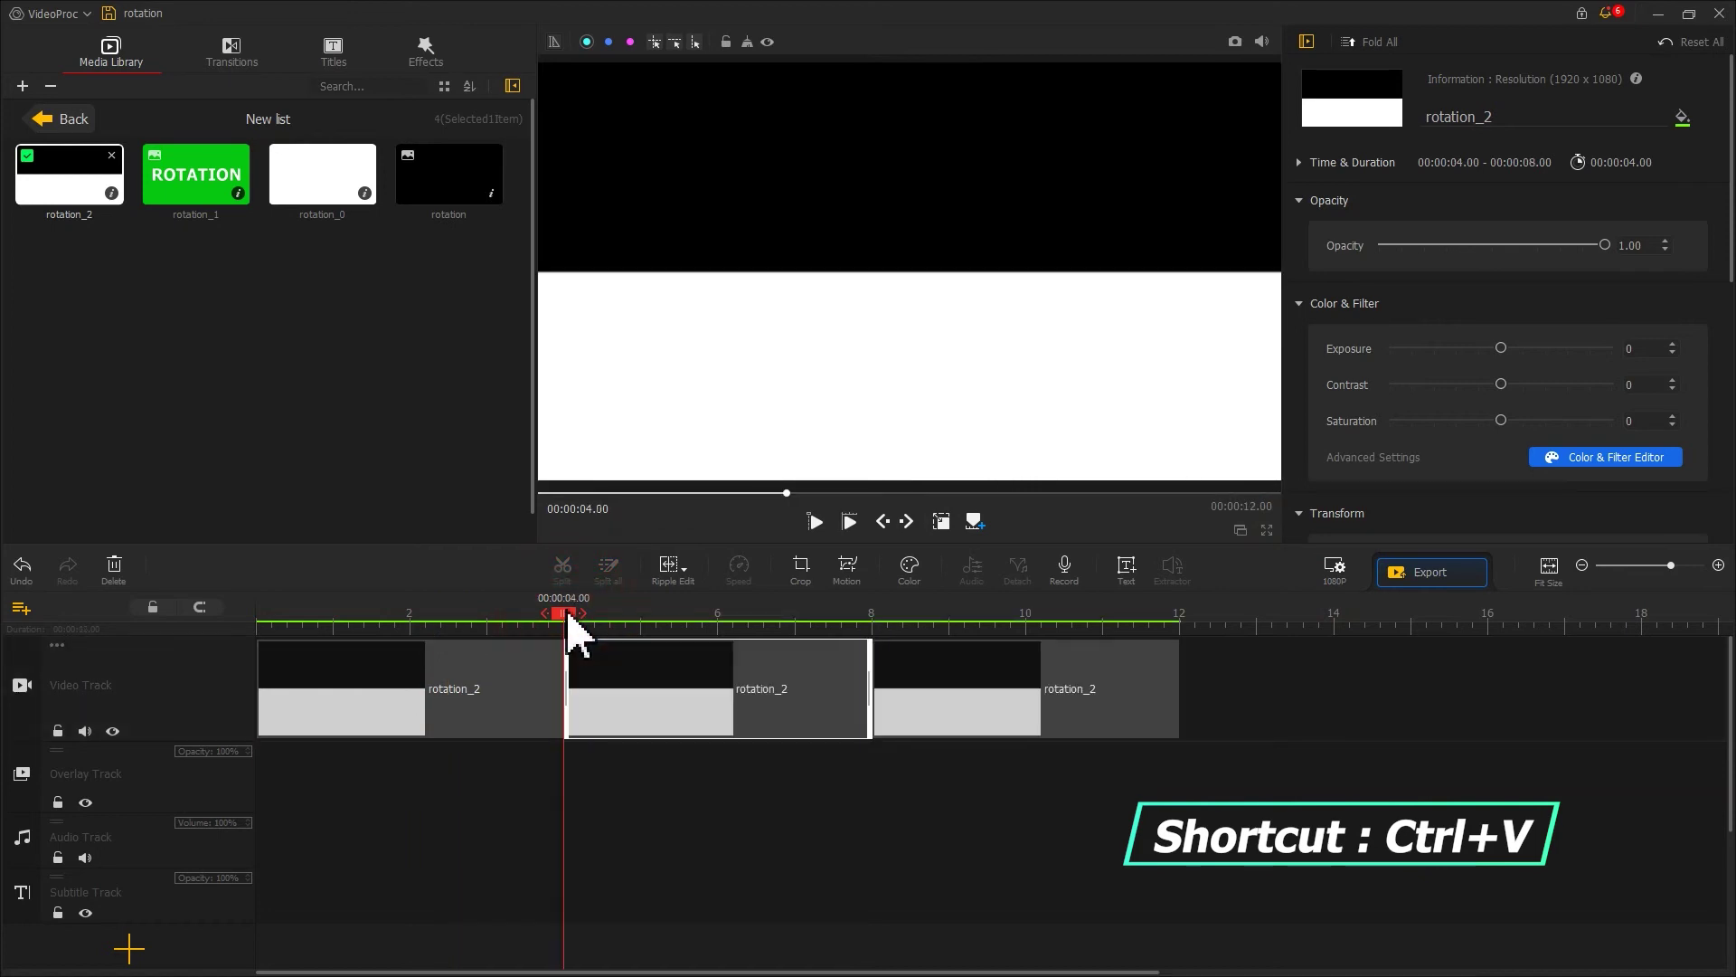
{"action": "left_click", "coordinate": [263, 615]}
{"action": "key", "text": "space"}
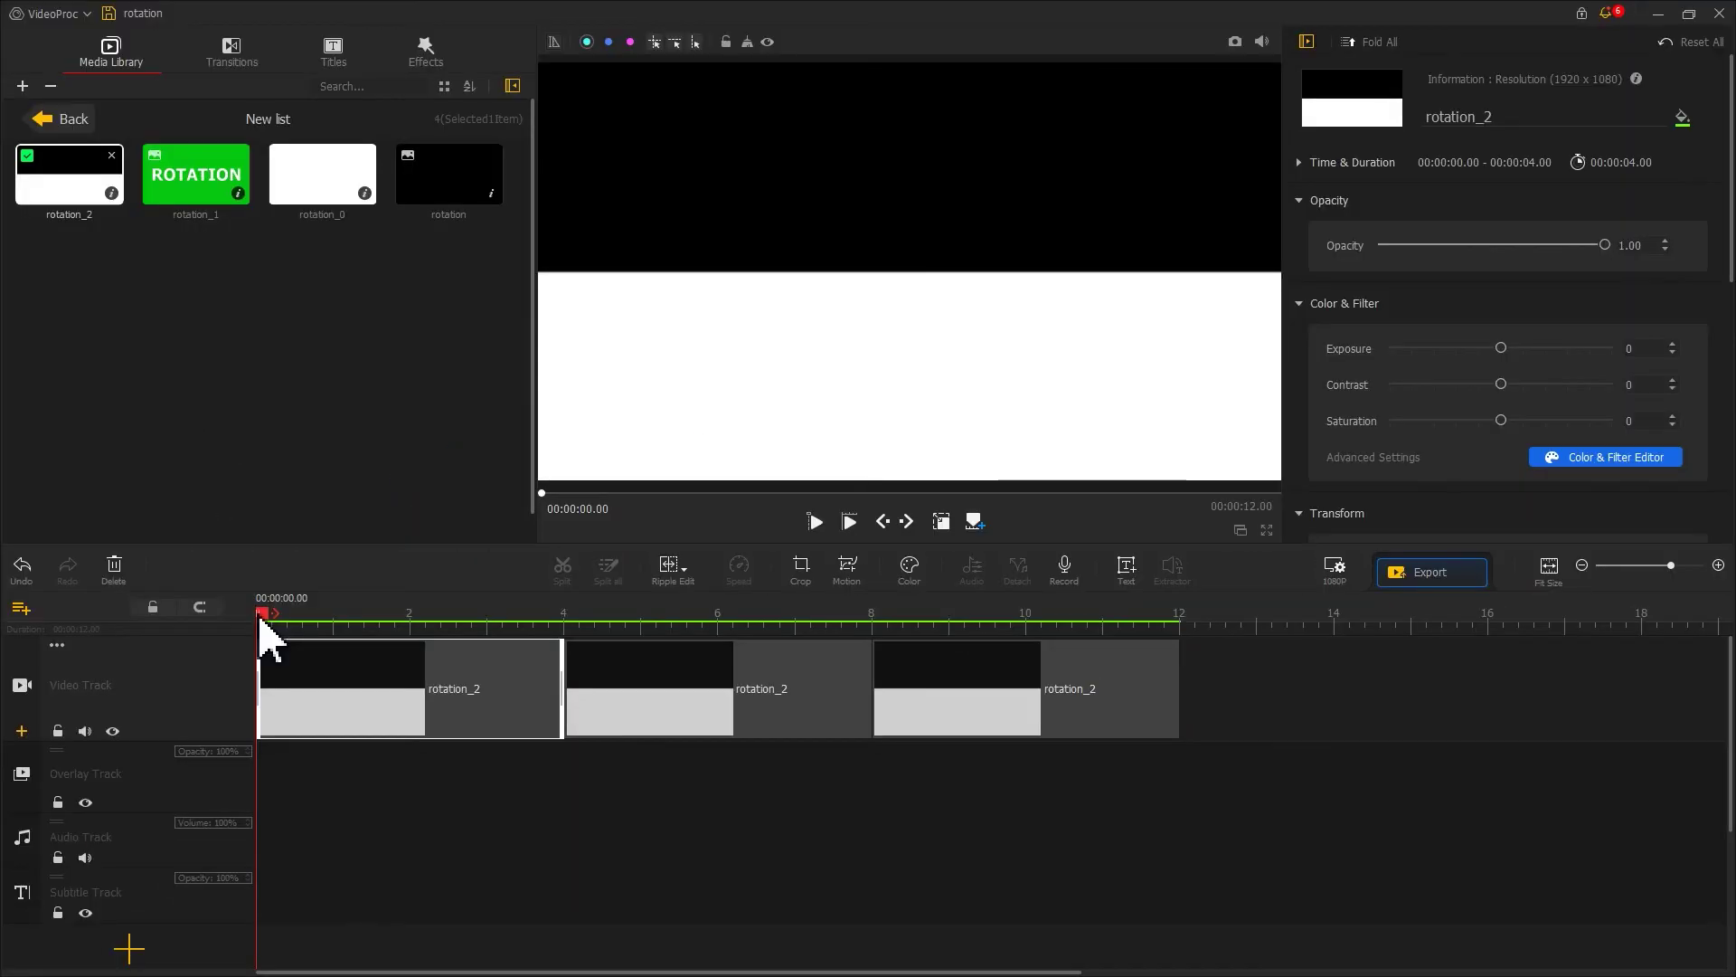
Step: Put rotation_1 on the overlay track, scale it to fill the frame, and extend it to 12 seconds
{"action": "left_click_drag", "start_coordinate": [199, 191], "coordinate": [241, 789]}
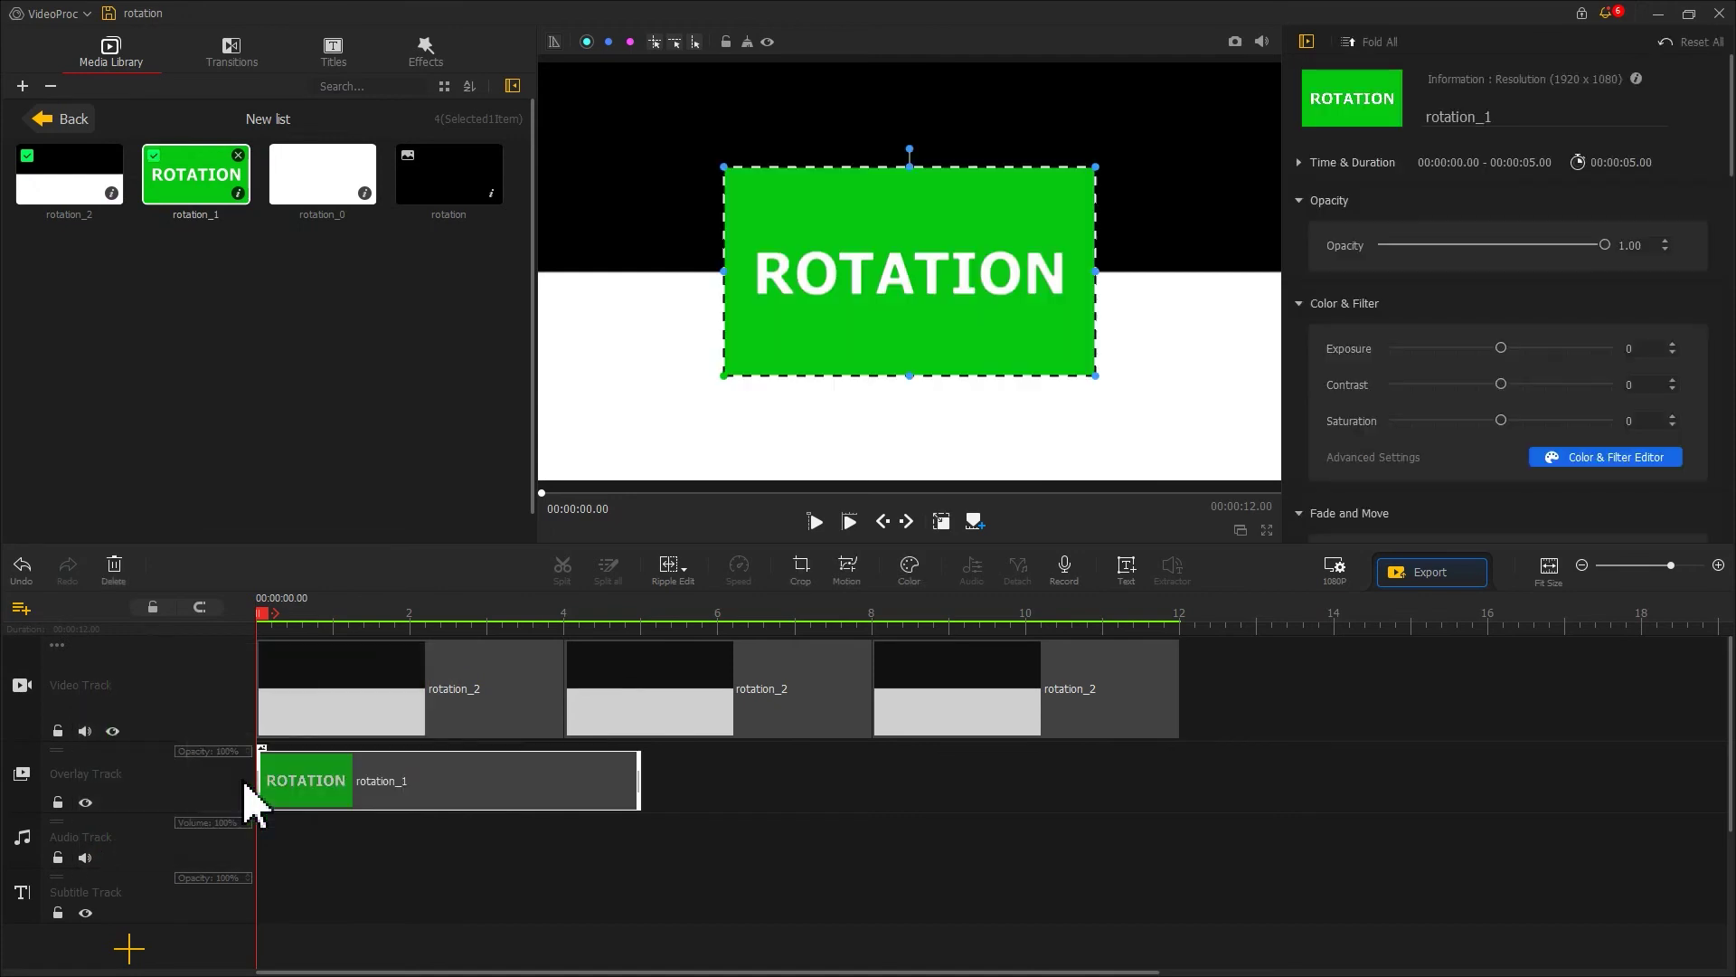
{"action": "left_click_drag", "start_coordinate": [723, 375], "coordinate": [535, 488]}
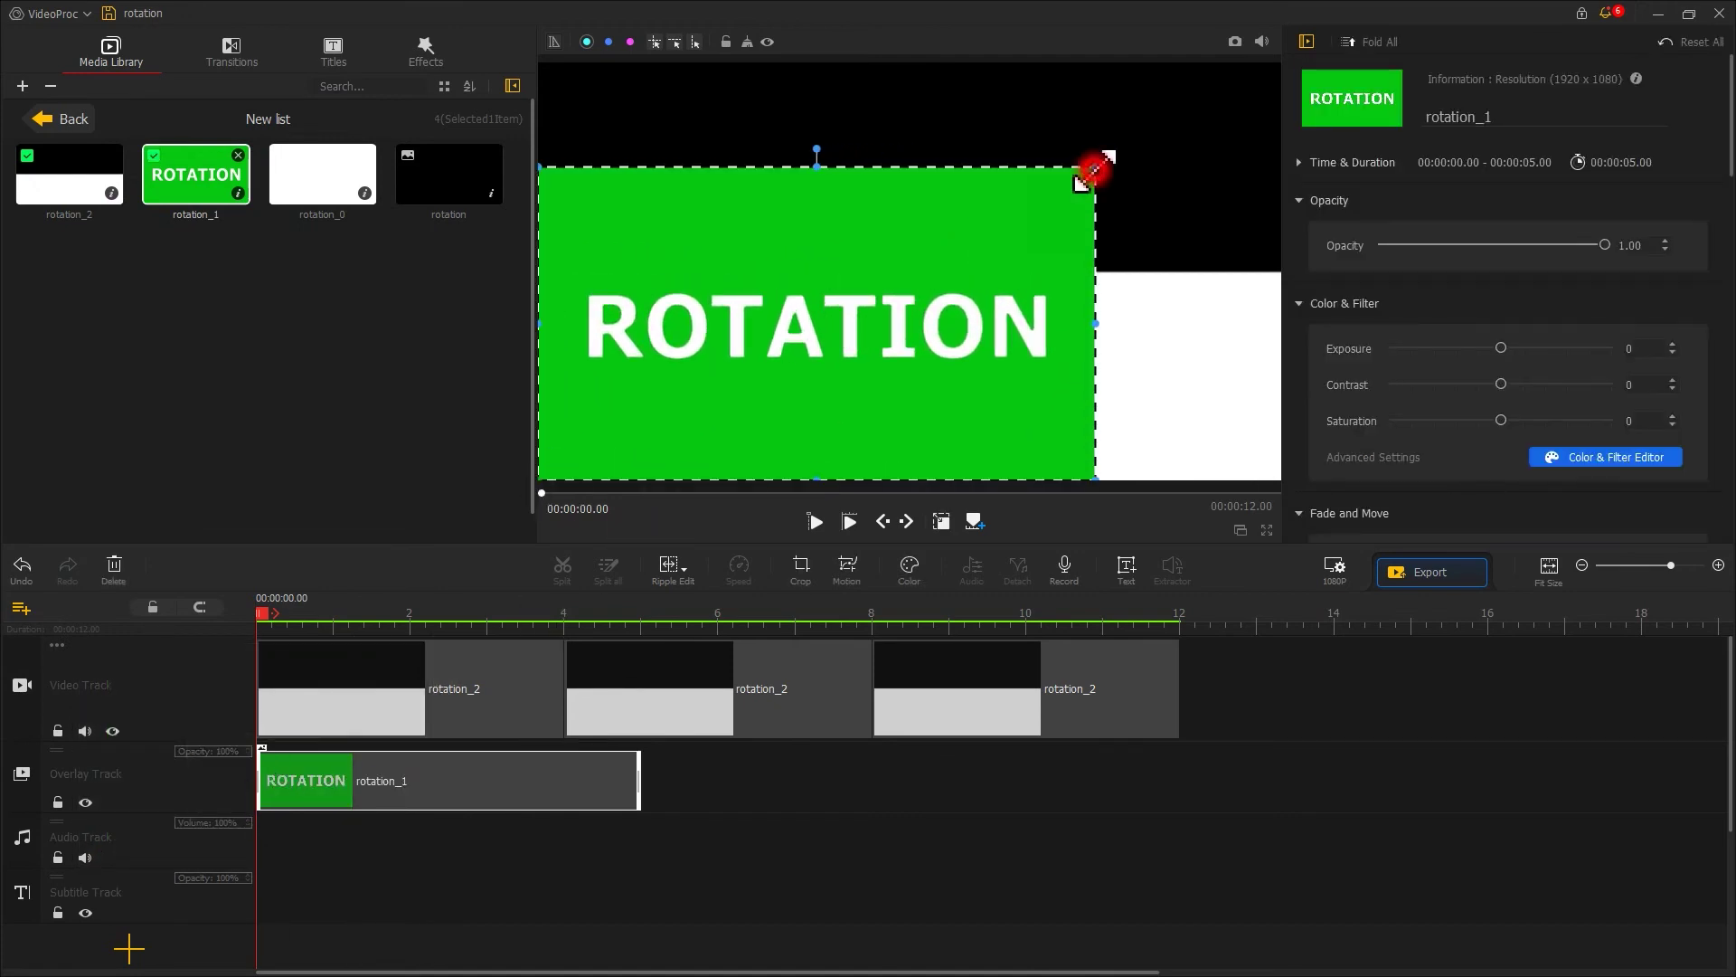
{"action": "left_click_drag", "start_coordinate": [1094, 168], "coordinate": [1269, 62]}
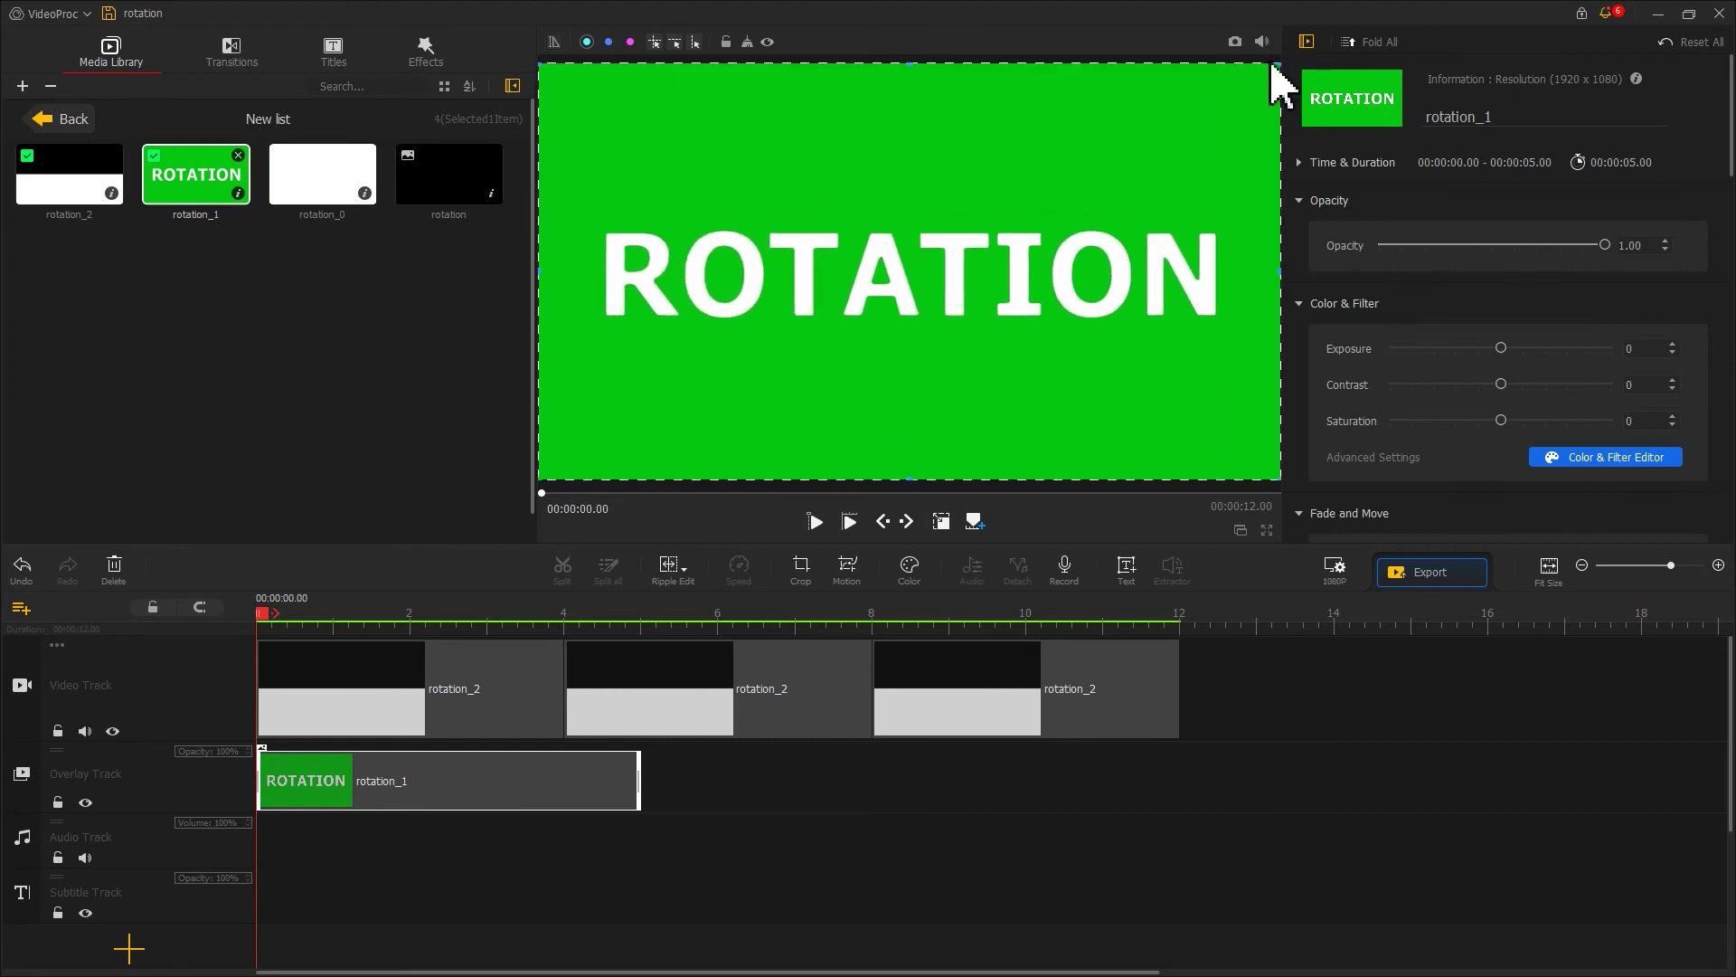
{"action": "left_click_drag", "start_coordinate": [639, 779], "coordinate": [1183, 778]}
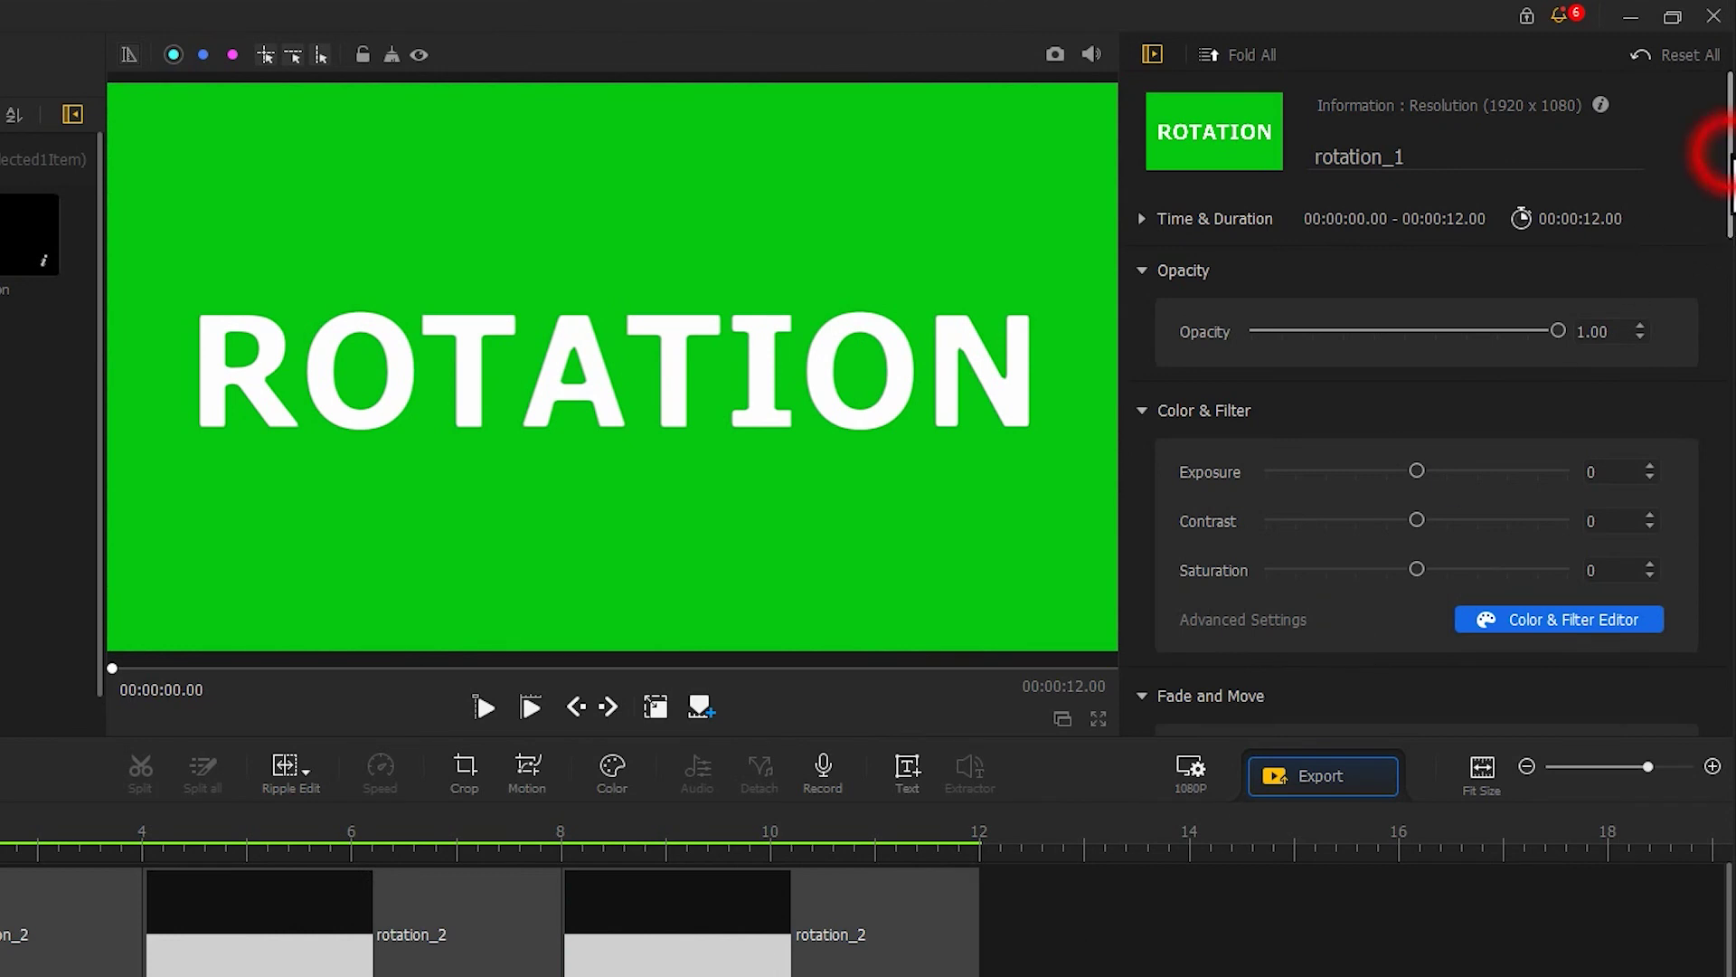
Step: Enable Chroma Key (Green Screen) on the ROTATION overlay to remove its green
{"action": "left_click_drag", "start_coordinate": [1727, 150], "coordinate": [1731, 597]}
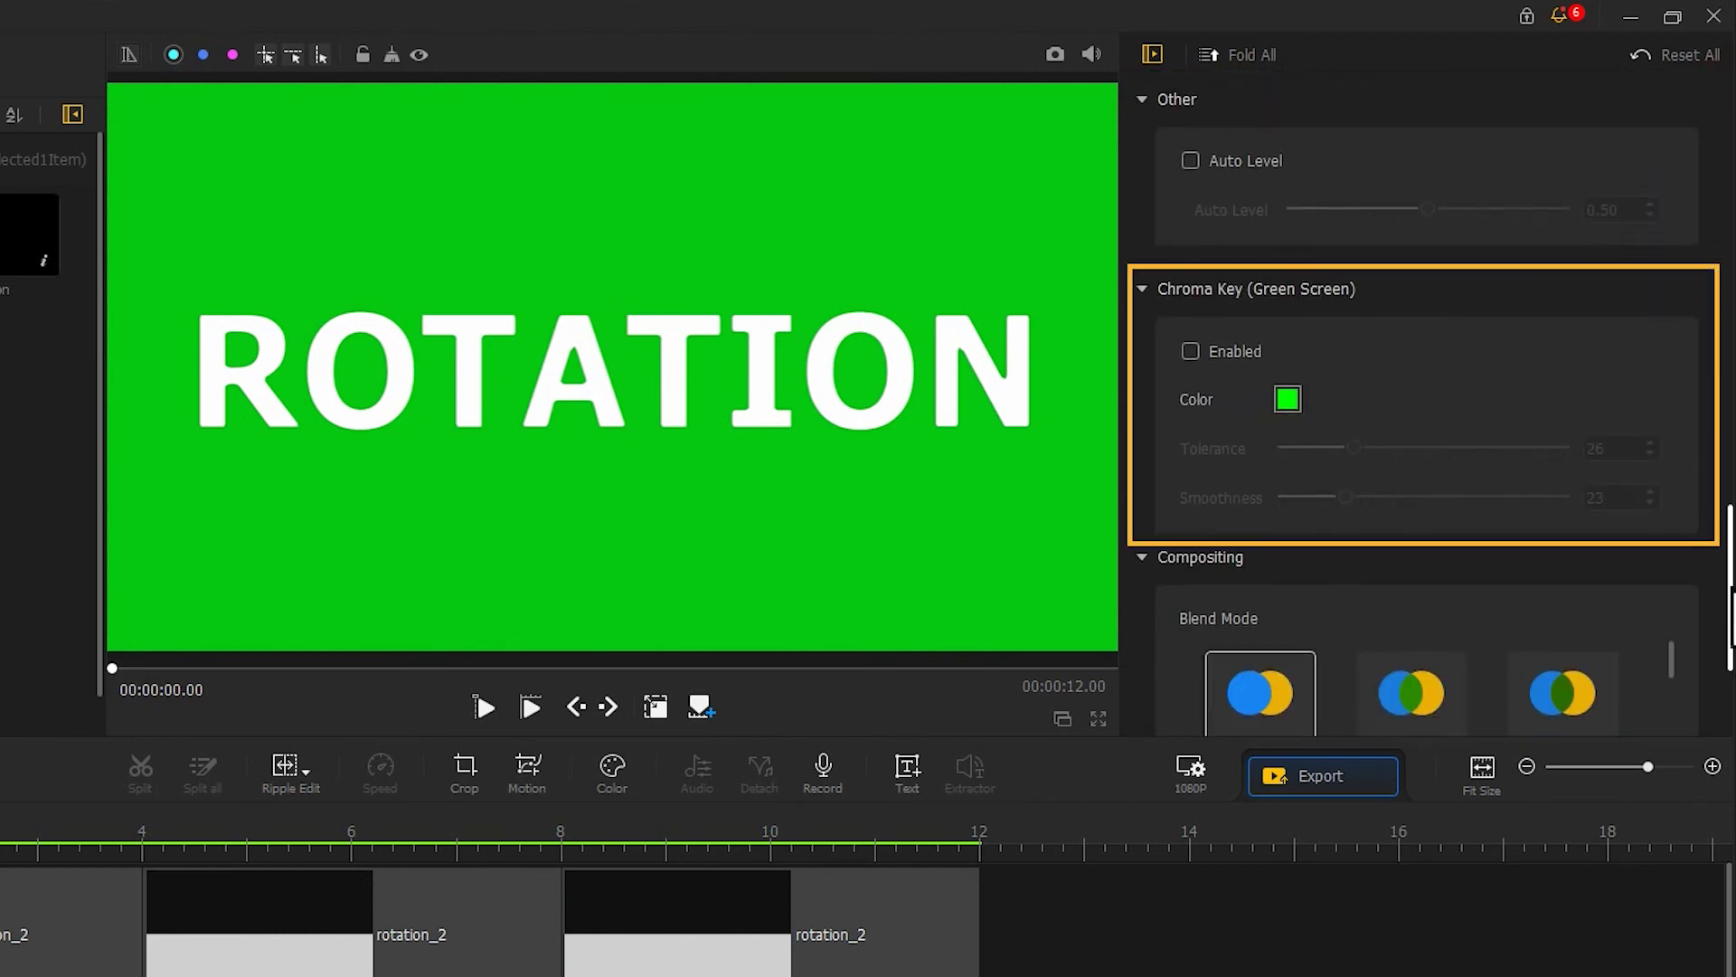
{"action": "left_click", "coordinate": [1190, 351]}
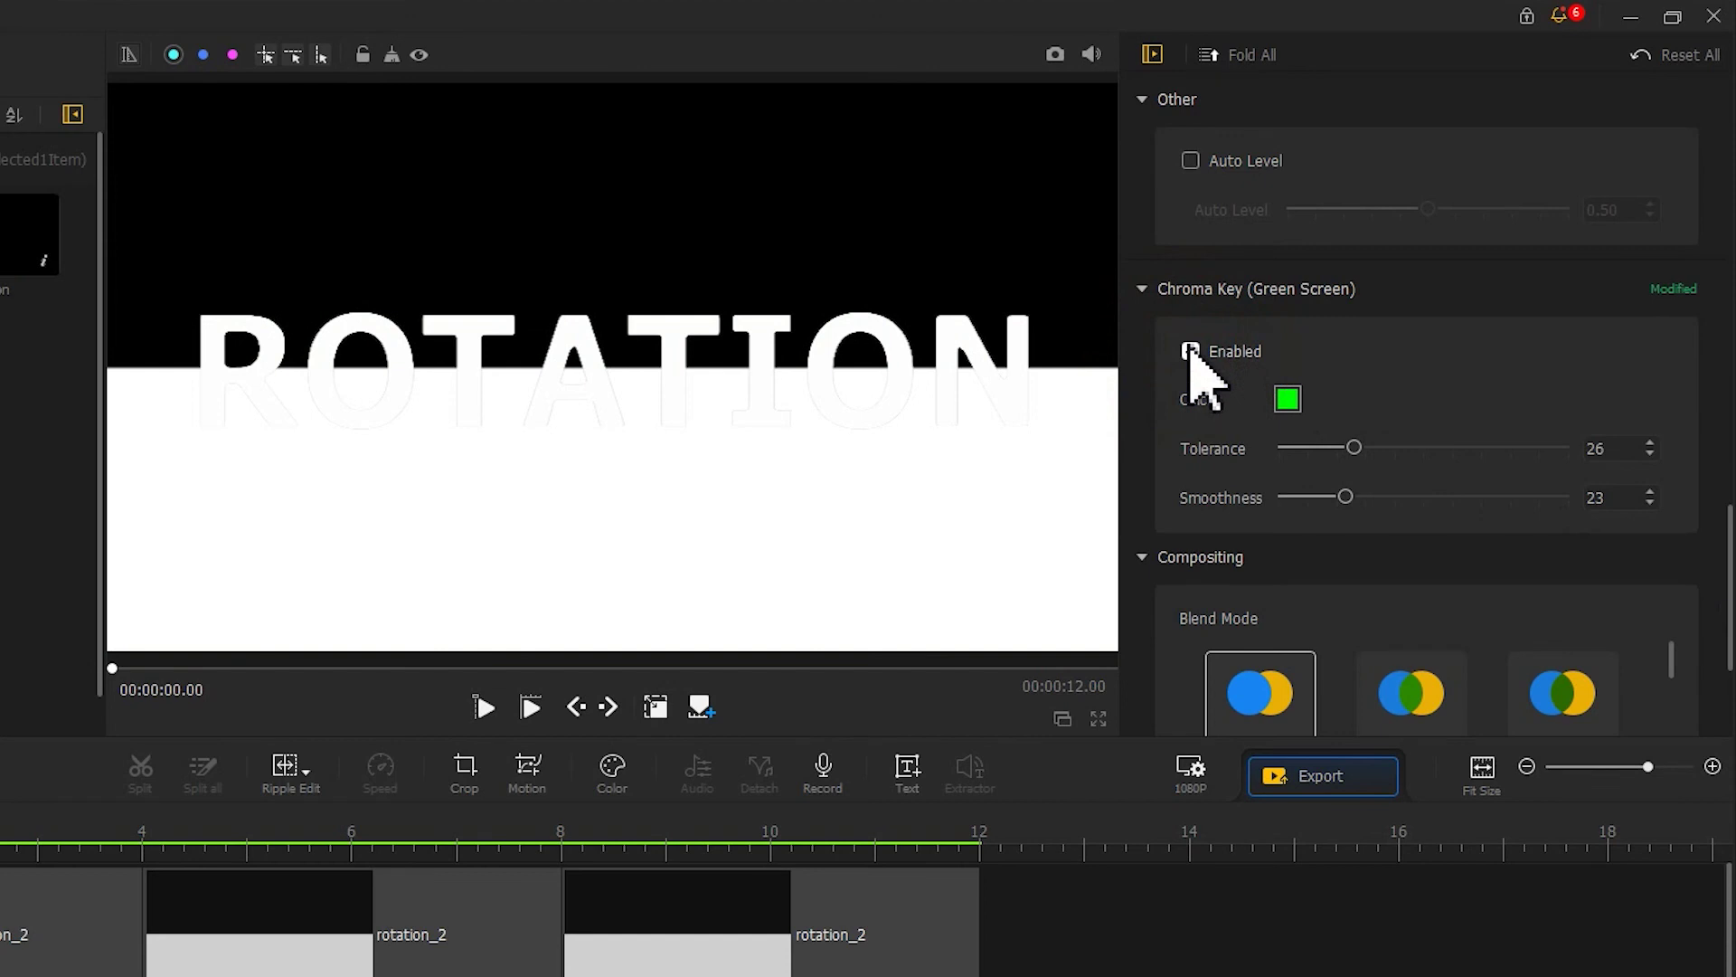
{"action": "left_click_drag", "start_coordinate": [1730, 565], "coordinate": [1730, 633]}
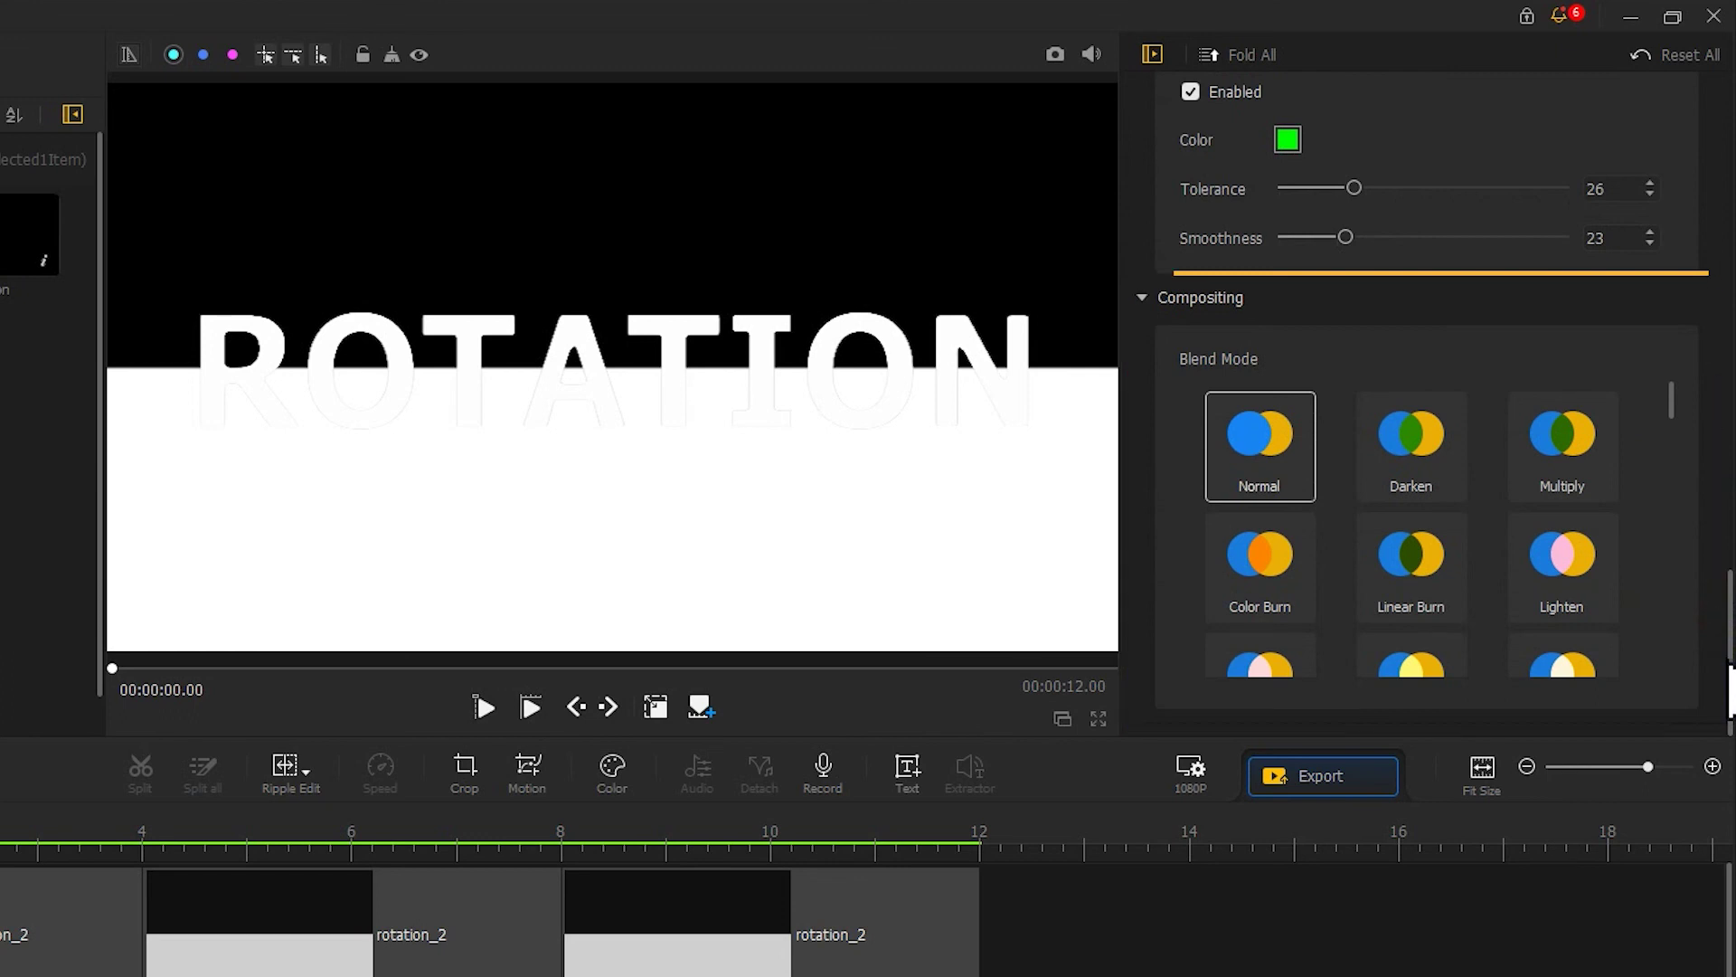
{"action": "left_click_drag", "start_coordinate": [1671, 423], "coordinate": [1671, 635]}
Step: Set the overlay's Blend Mode to Exclusion and play back the finished effect
{"action": "left_click", "coordinate": [1578, 492]}
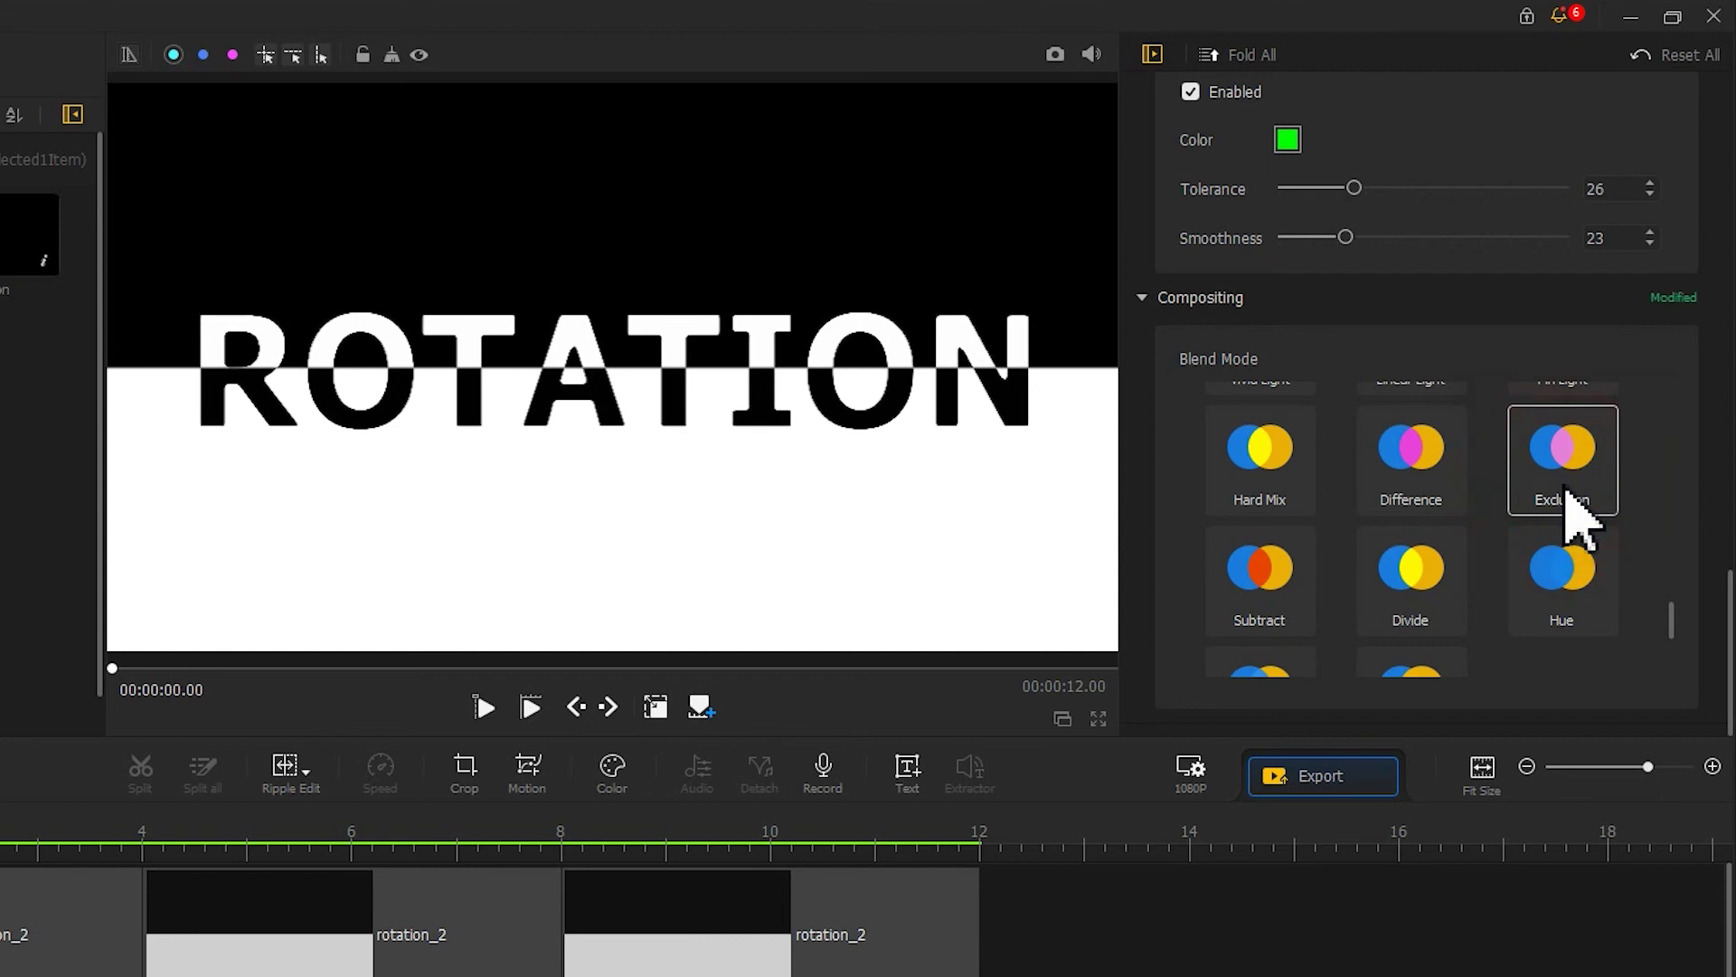
{"action": "left_click", "coordinate": [486, 709]}
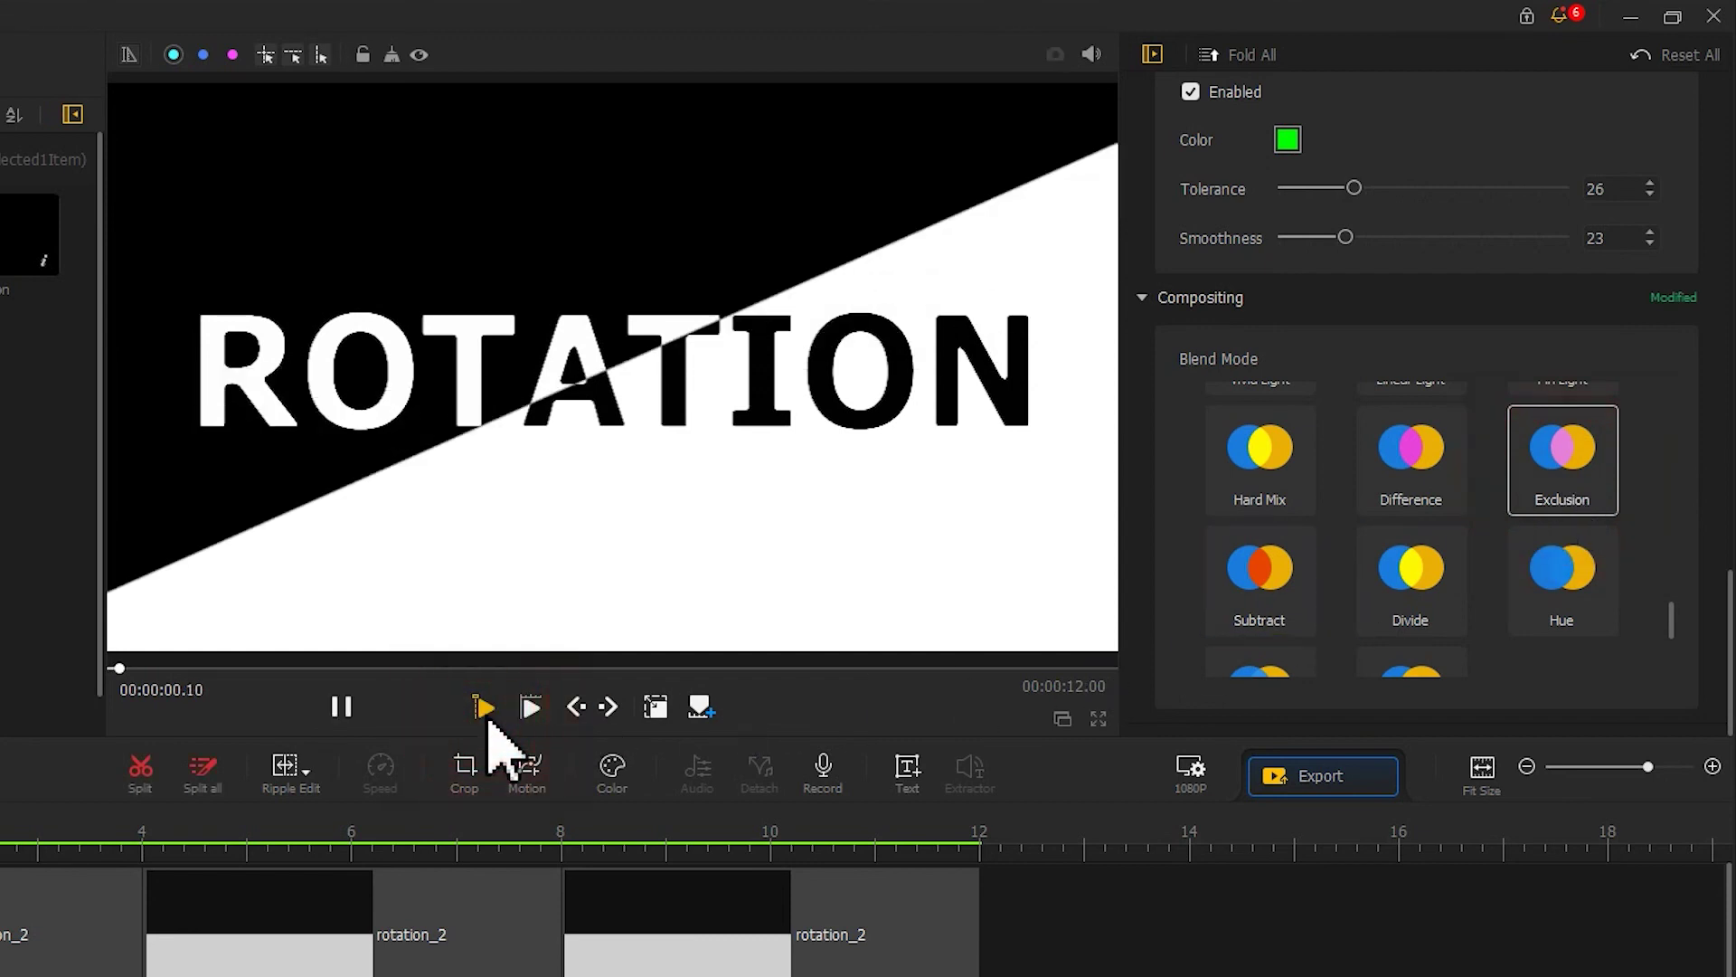